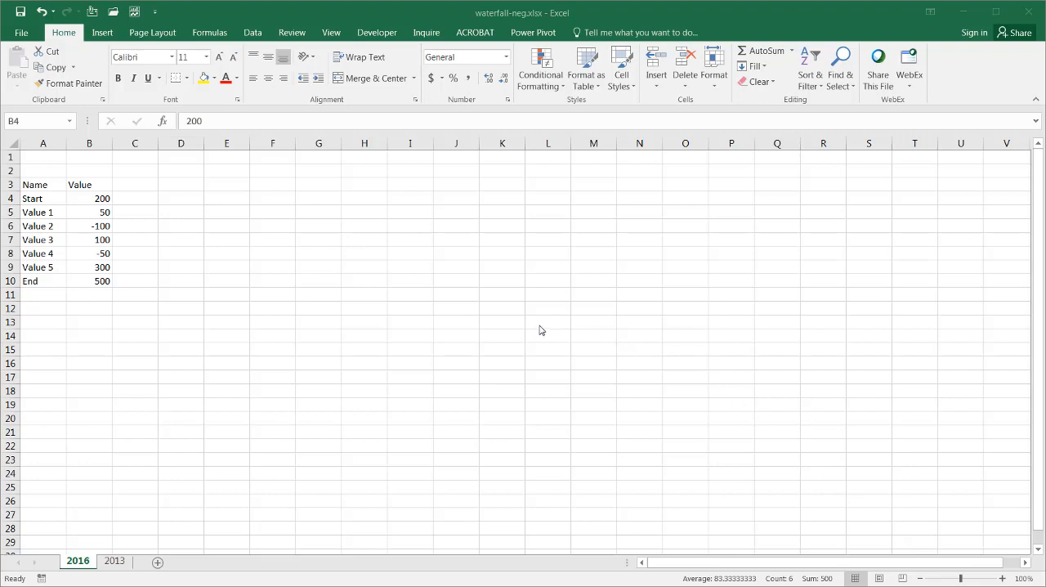
Step: Insert a waterfall chart from the Name and Value table, then move it beside the data and enlarge it to about row 24
{"action": "left_click", "coordinate": [56, 227]}
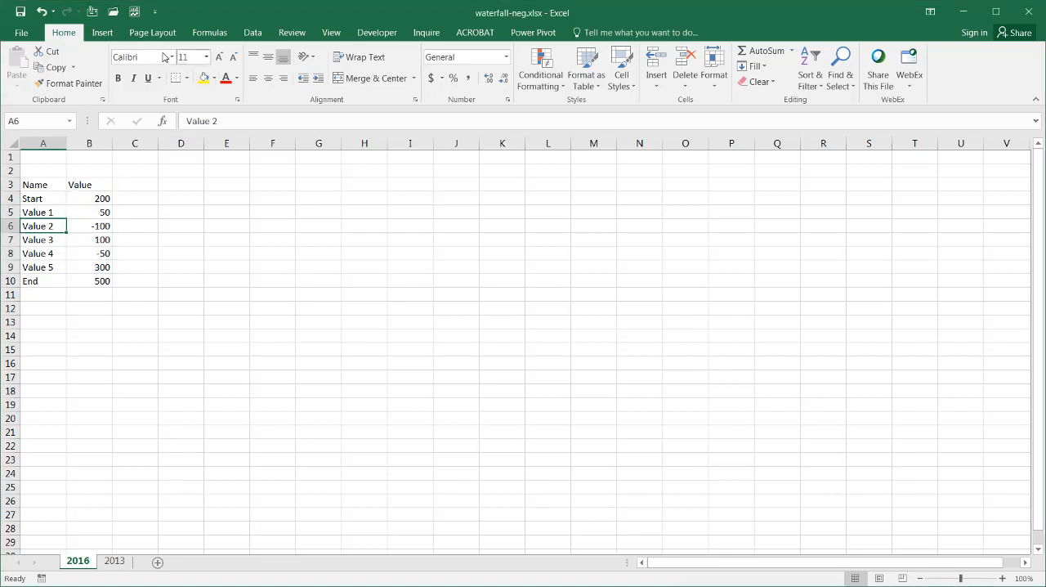
{"action": "left_click", "coordinate": [106, 36]}
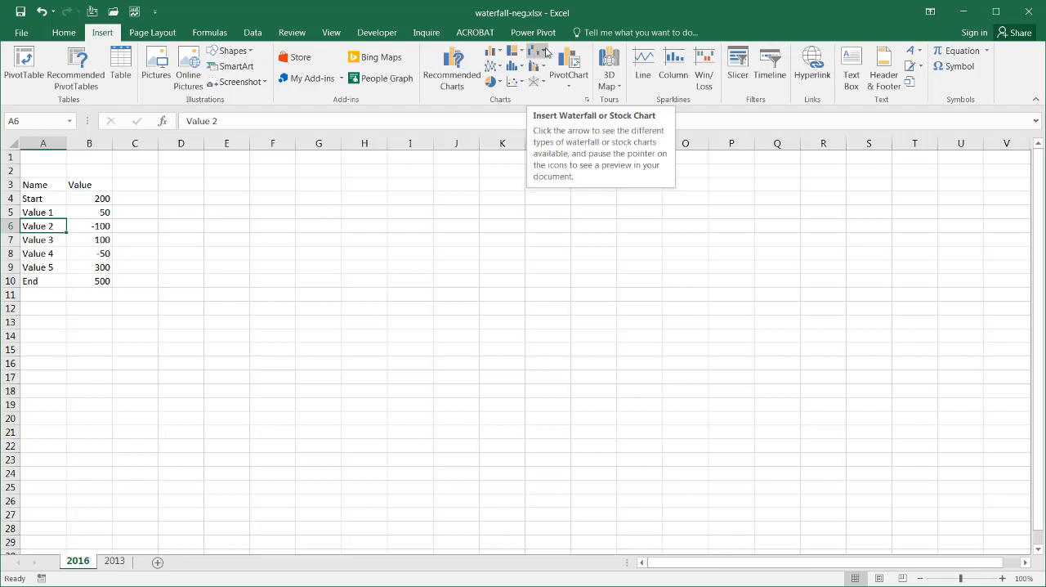
{"action": "left_click", "coordinate": [545, 52]}
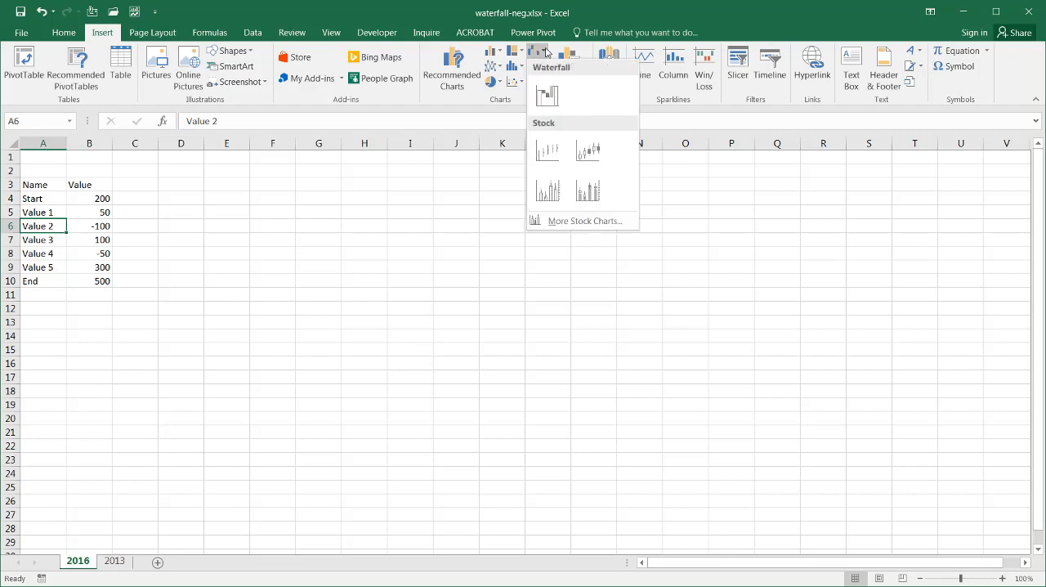
{"action": "left_click", "coordinate": [548, 97]}
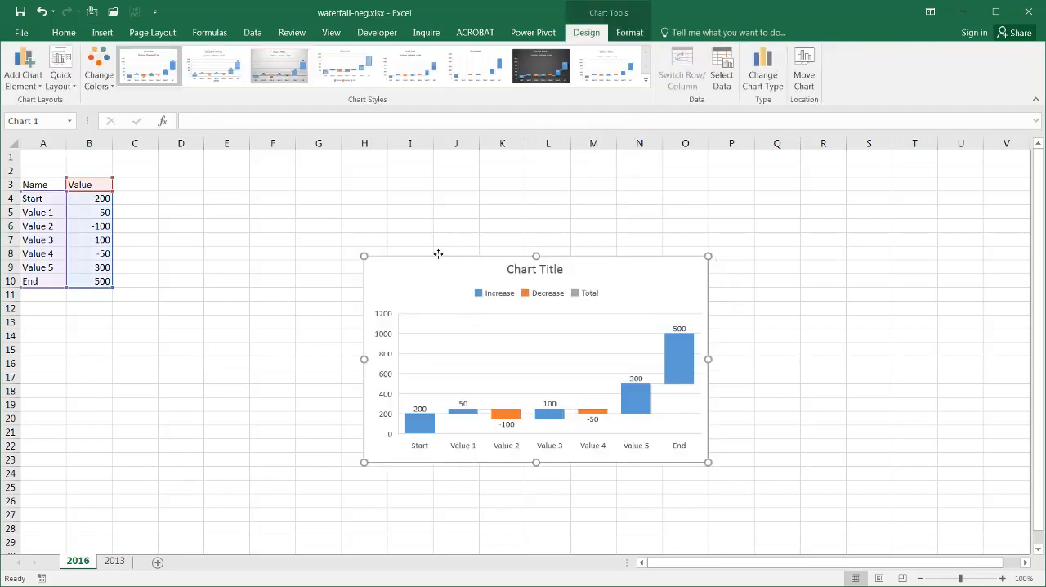
{"action": "left_click_drag", "start_coordinate": [438, 254], "coordinate": [304, 206]}
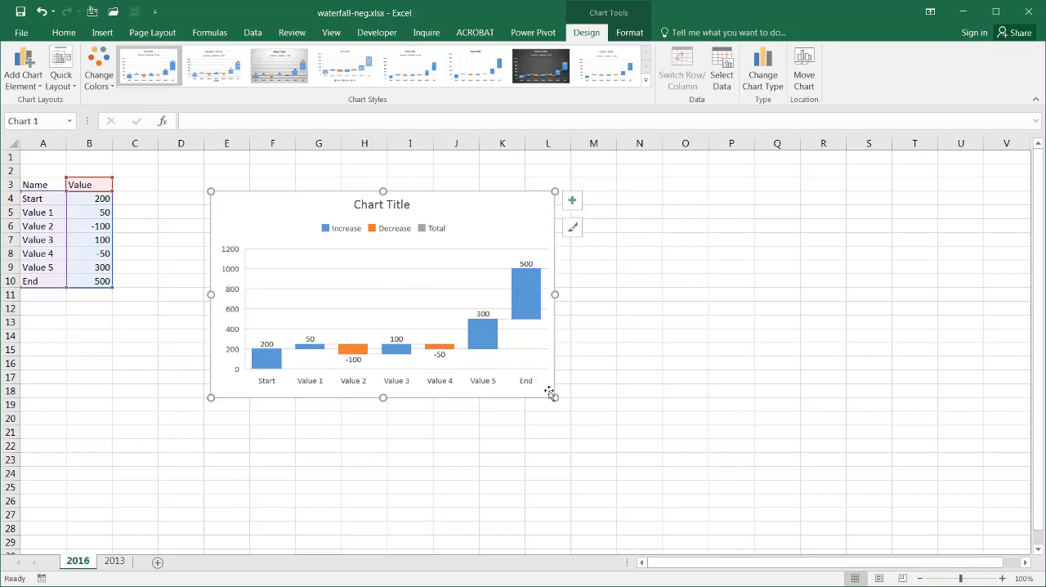
{"action": "left_click_drag", "start_coordinate": [554, 396], "coordinate": [643, 479]}
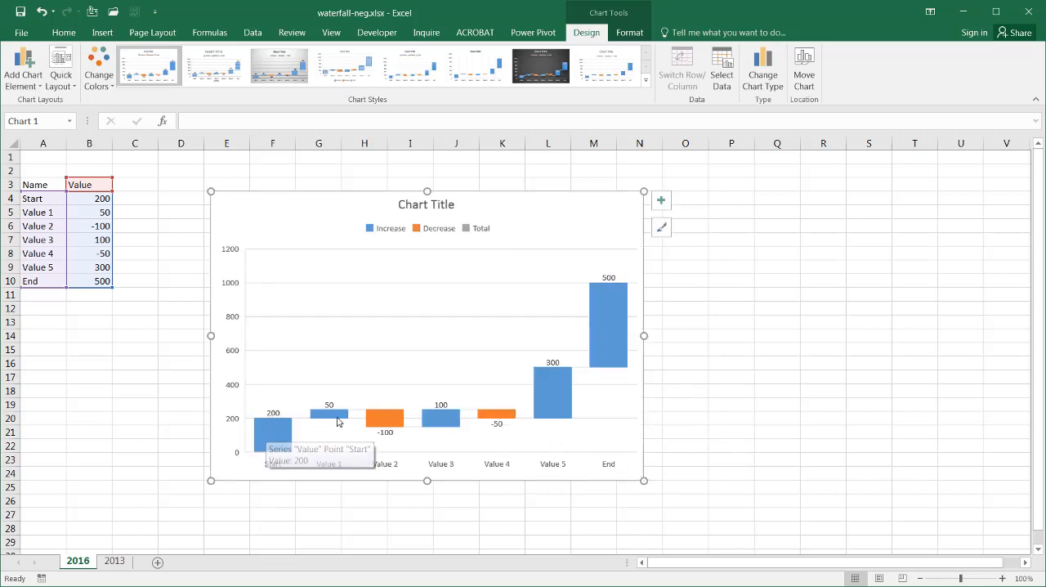
Step: Set Value 2 in cell B6 to -1000
{"action": "left_click", "coordinate": [89, 222]}
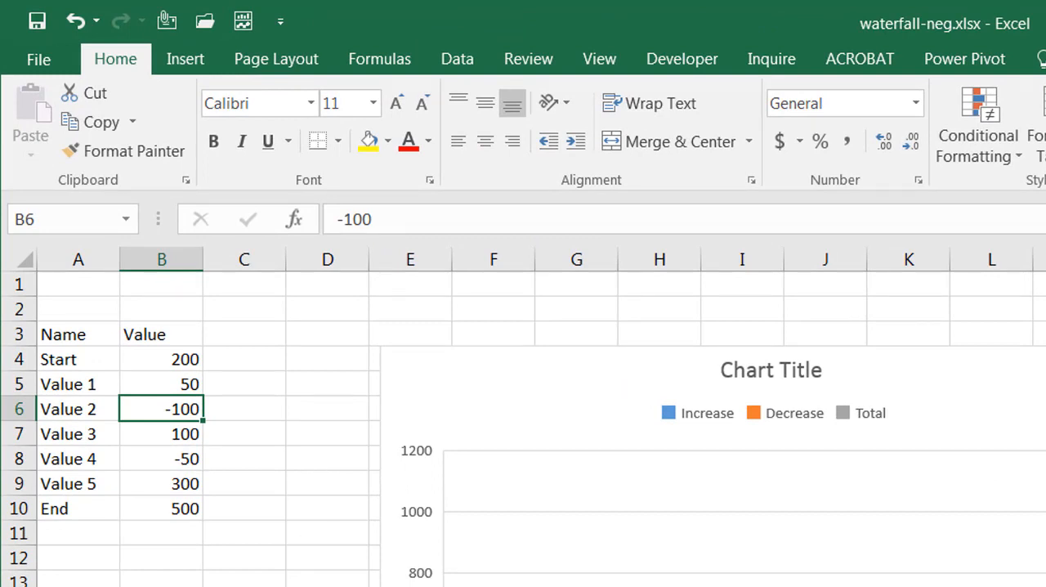
{"action": "type", "text": "-"}
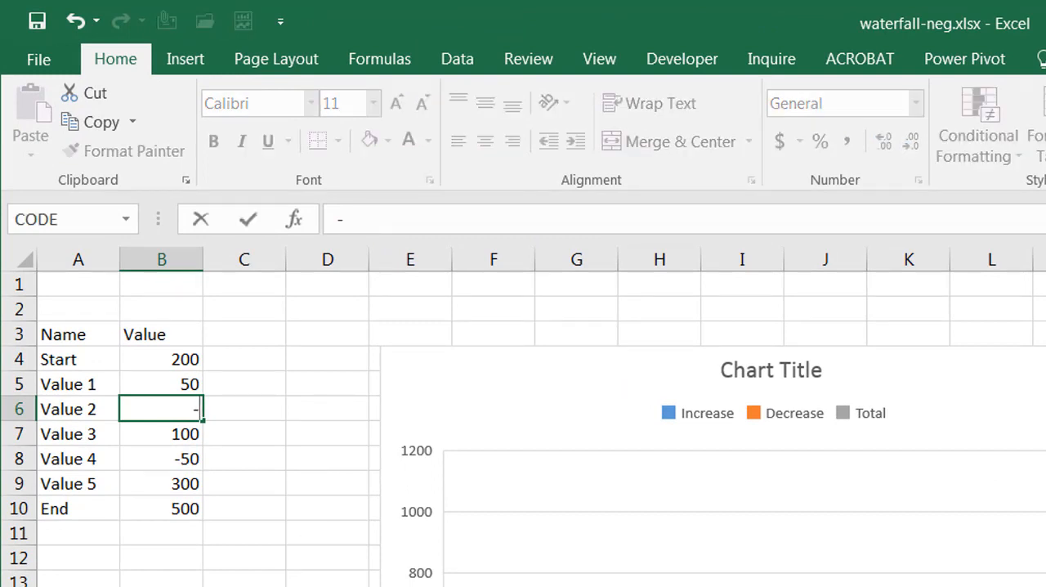
{"action": "type", "text": "10000"}
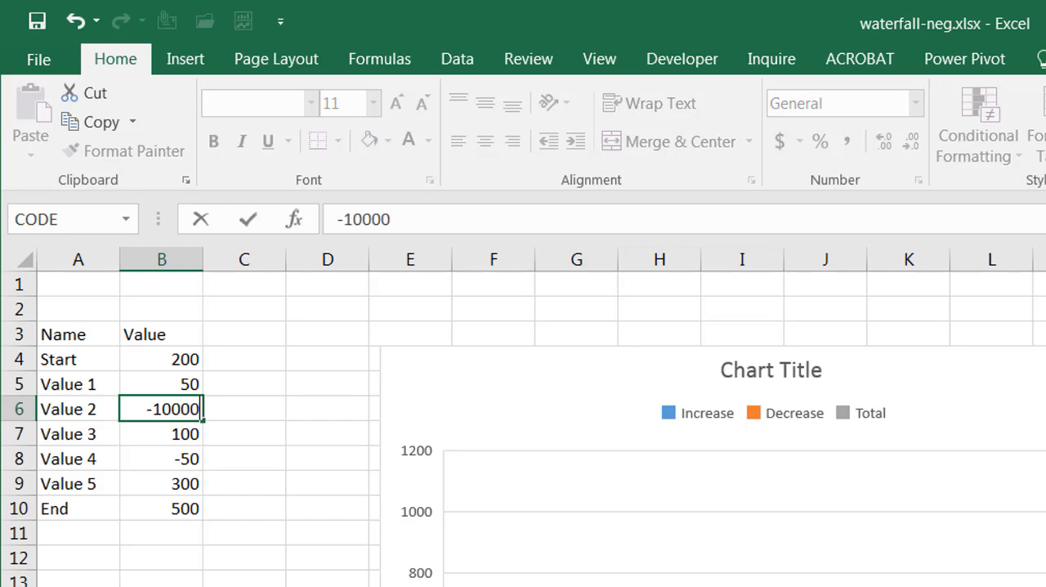
{"action": "key", "text": "BackSpace"}
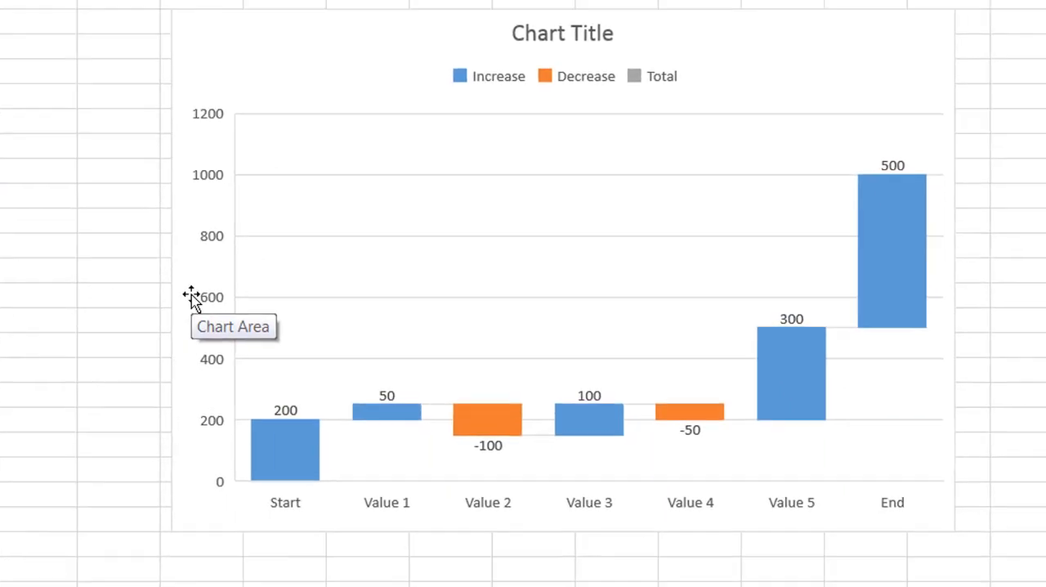
{"action": "key", "text": "Return"}
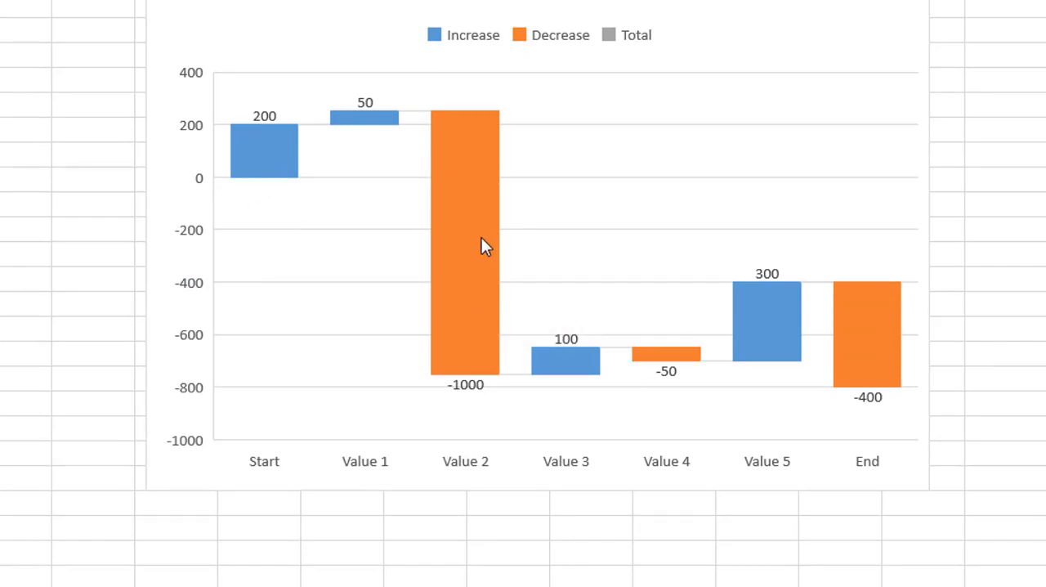
Step: Set Value 2 in cell B6 to -500
{"action": "left_click", "coordinate": [94, 225]}
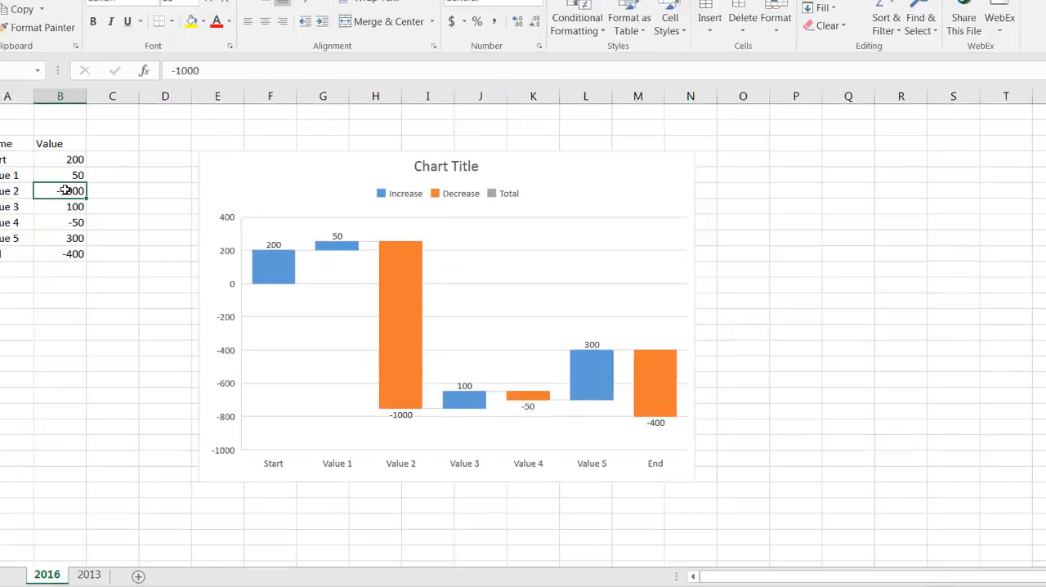
{"action": "type", "text": "-500"}
{"action": "key", "text": "Return"}
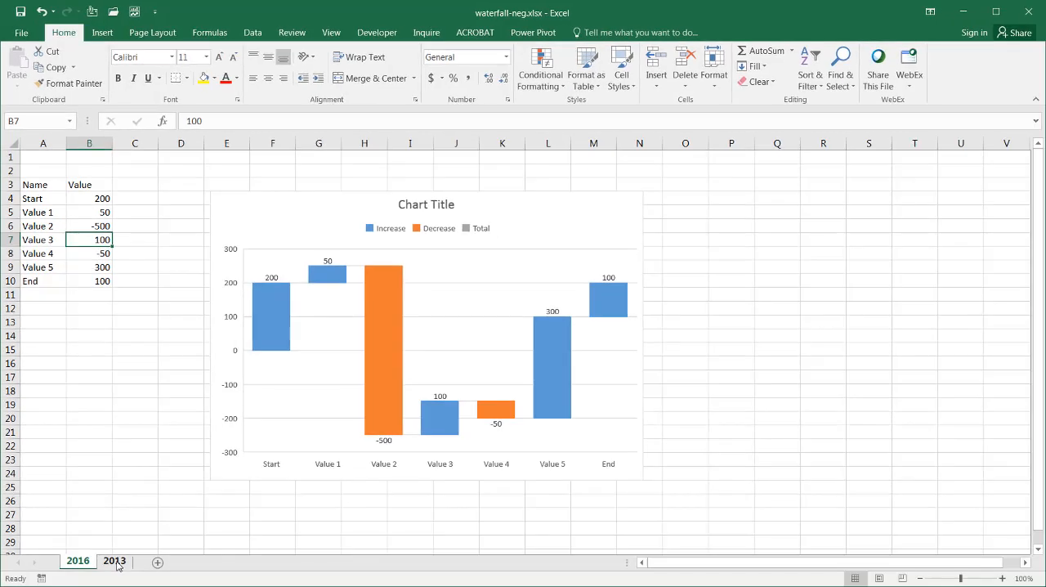
Step: On the 2013 sheet, review helper columns C to F and set Value 2 in cell B4 to -500
{"action": "left_click", "coordinate": [114, 561]}
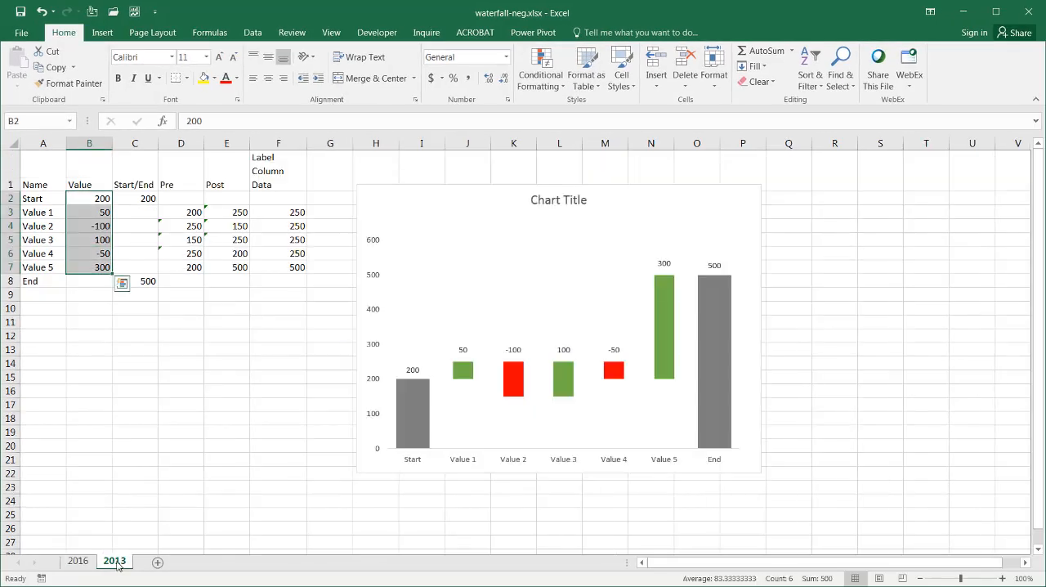
{"action": "left_click", "coordinate": [147, 416]}
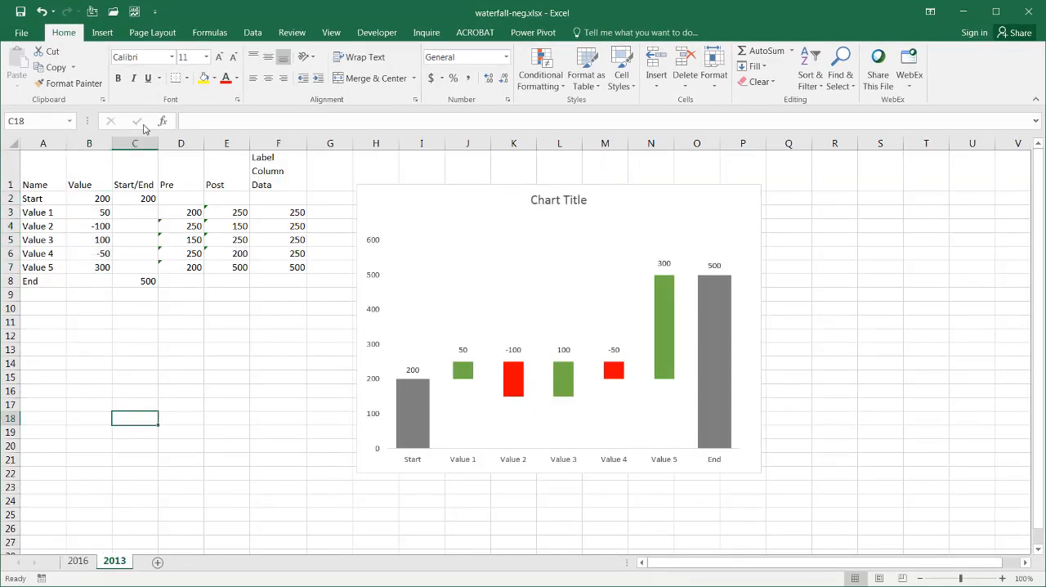
{"action": "left_click_drag", "start_coordinate": [143, 138], "coordinate": [281, 133]}
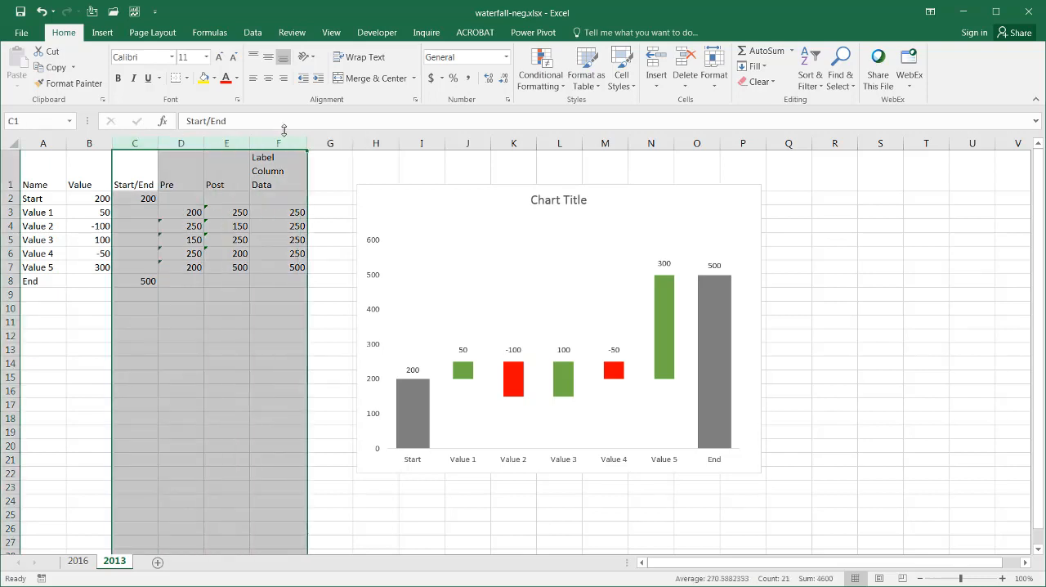
{"action": "left_click", "coordinate": [277, 335]}
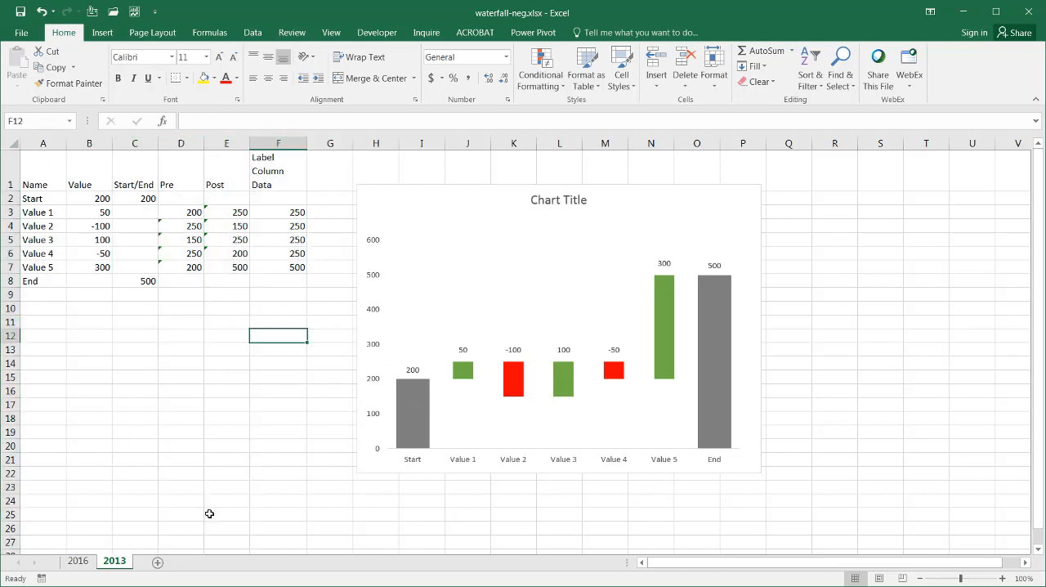
{"action": "left_click", "coordinate": [89, 221]}
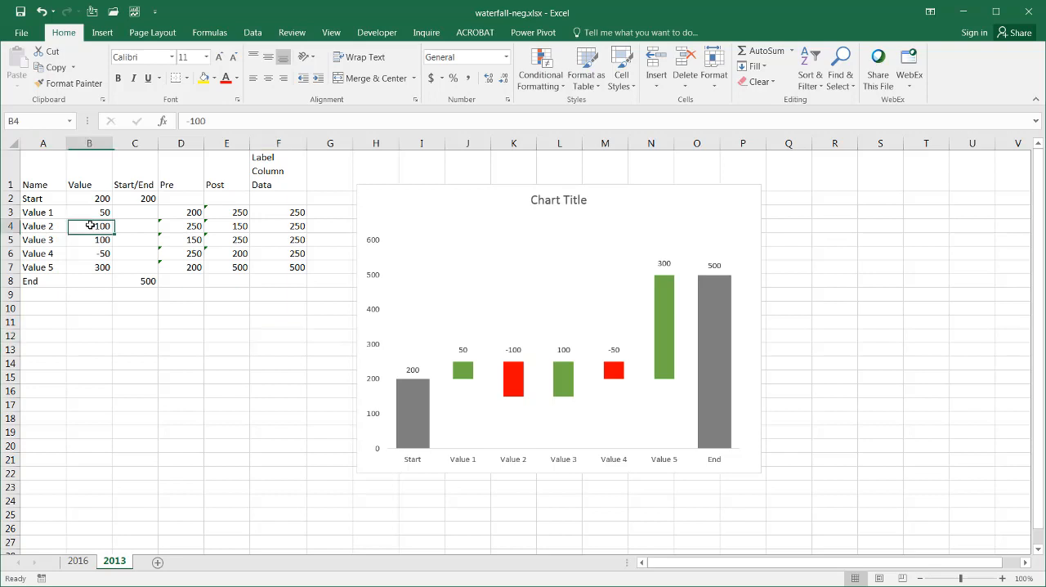
{"action": "type", "text": "-"}
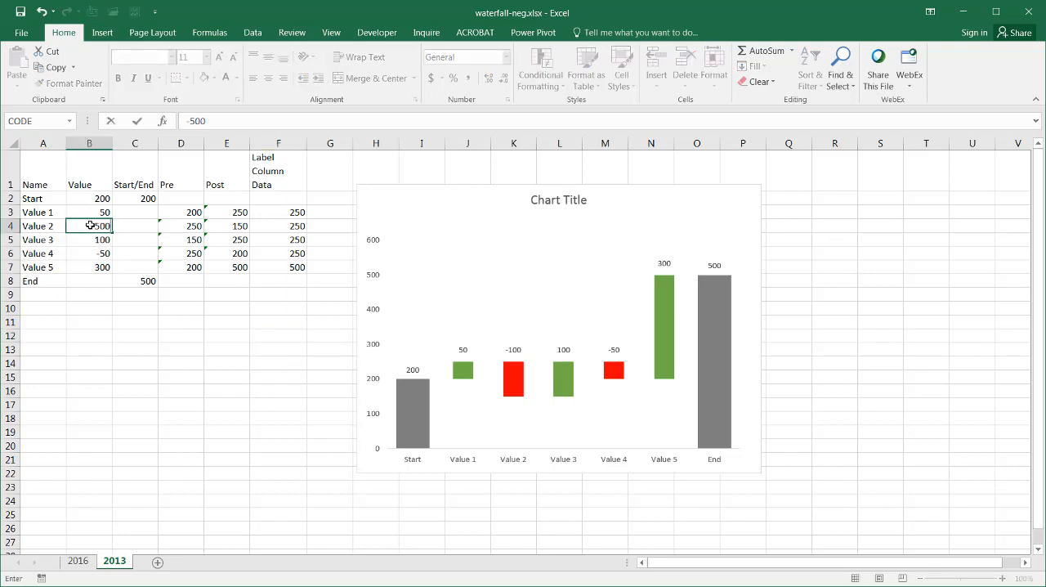
{"action": "type", "text": "500"}
{"action": "key", "text": "Return"}
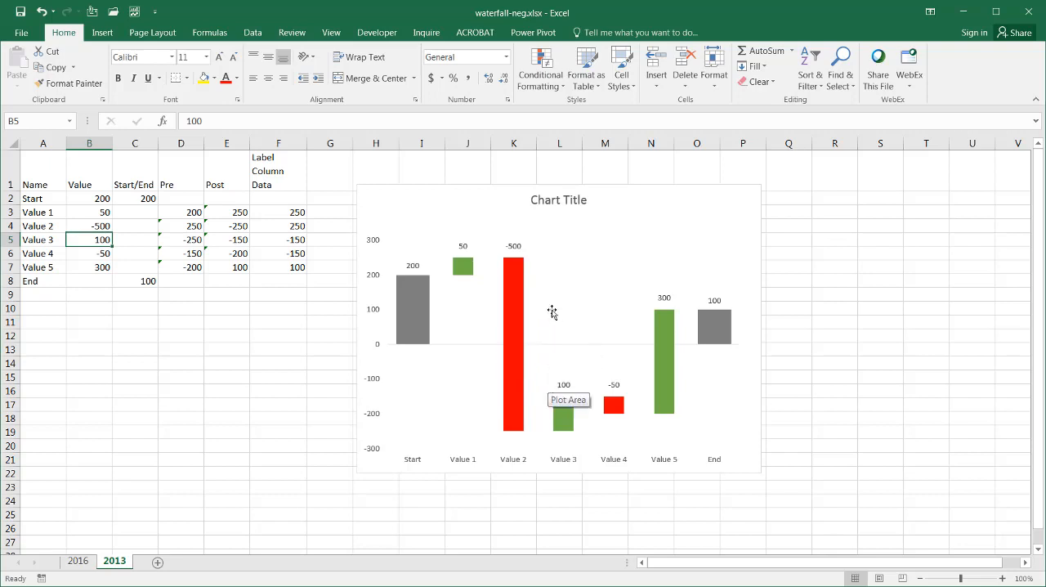
Step: Shrink the chart on the 2013 sheet and move it away from the table to around columns P to V
{"action": "left_click", "coordinate": [358, 472]}
{"action": "left_click_drag", "start_coordinate": [358, 472], "coordinate": [486, 339]}
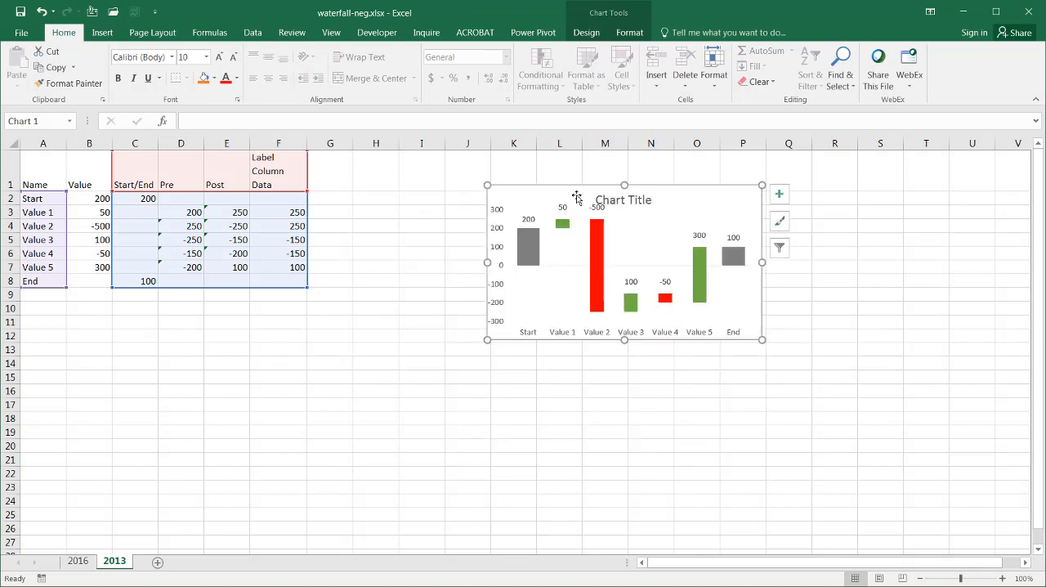
{"action": "left_click_drag", "start_coordinate": [576, 189], "coordinate": [834, 164]}
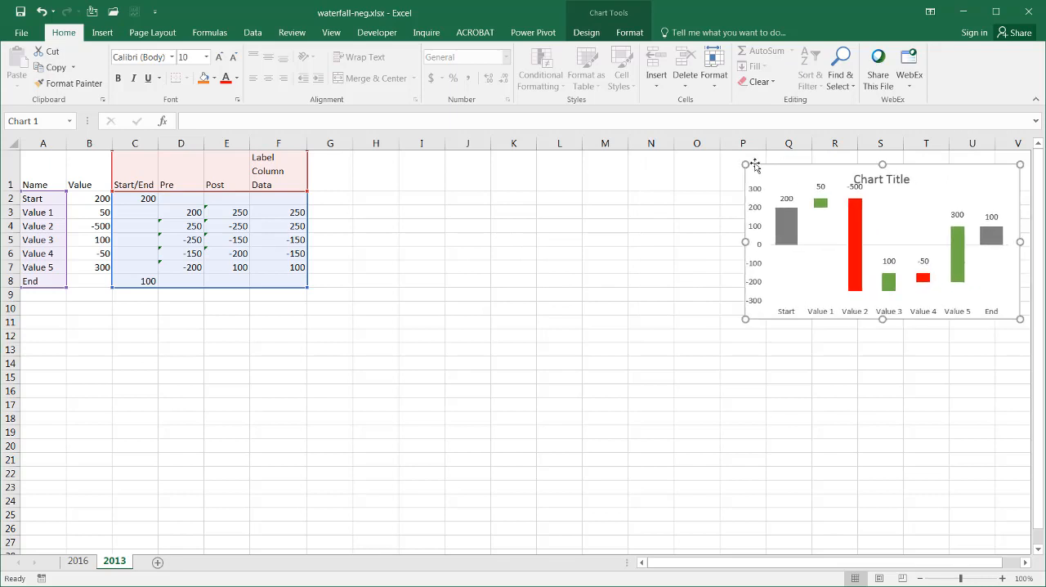
{"action": "left_click", "coordinate": [378, 211]}
Step: Copy the table in A1:F8 and paste the duplicate starting at cell A13
{"action": "left_click_drag", "start_coordinate": [25, 169], "coordinate": [285, 280]}
{"action": "key", "text": "ctrl+c"}
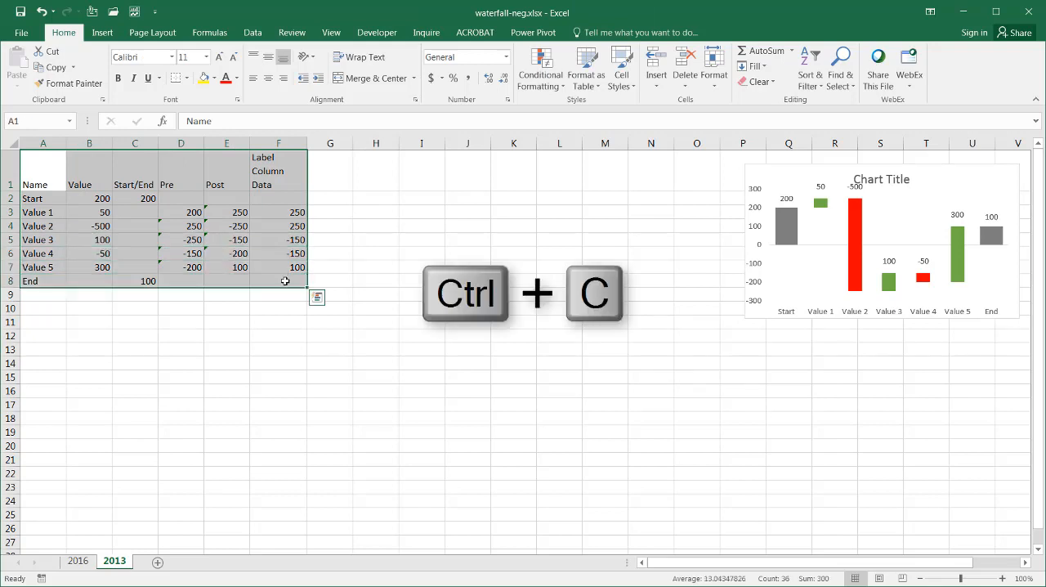
{"action": "left_click", "coordinate": [47, 350]}
{"action": "key", "text": "ctrl+v"}
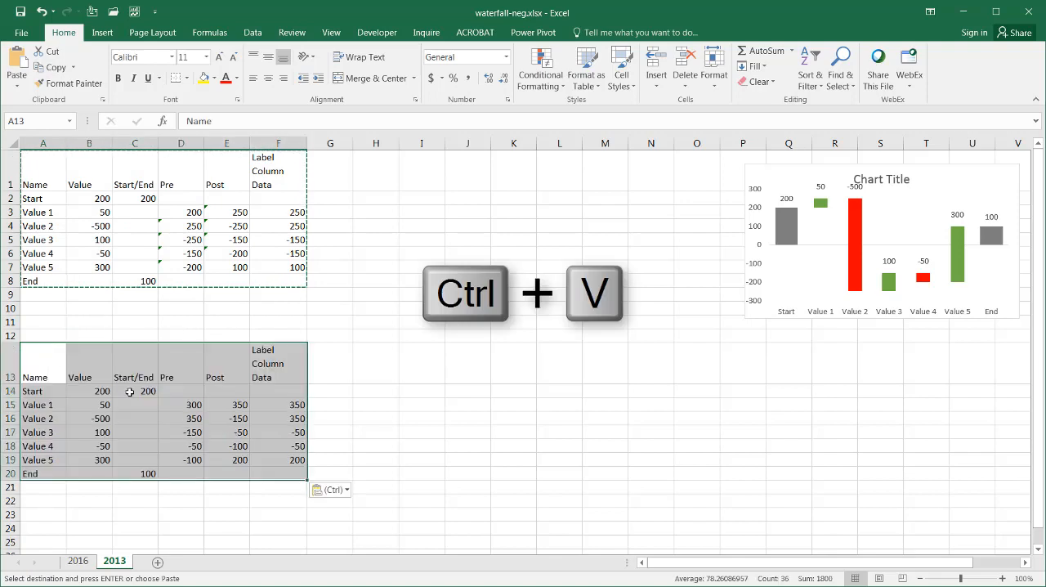
Step: Clear the calculated cells C14:G20 in the duplicated table, keeping its headings, names and values
{"action": "left_click_drag", "start_coordinate": [129, 392], "coordinate": [335, 476]}
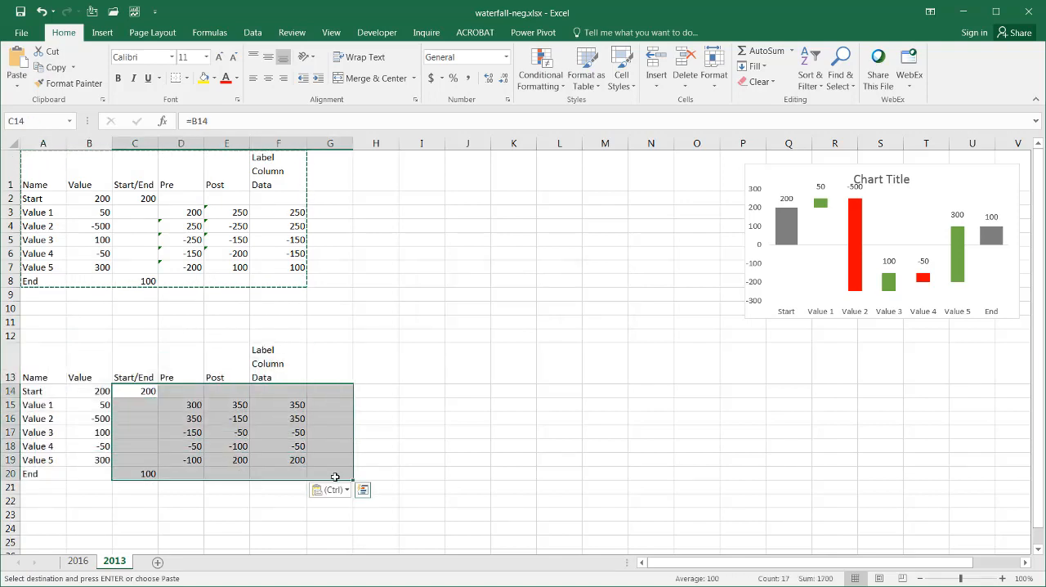
{"action": "key", "text": "Delete"}
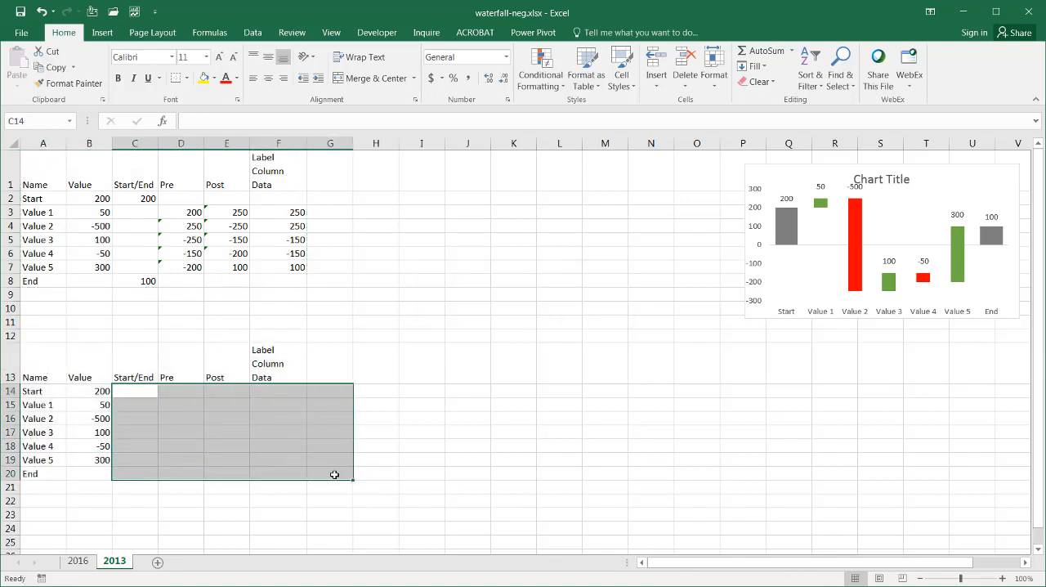
{"action": "left_click", "coordinate": [324, 311]}
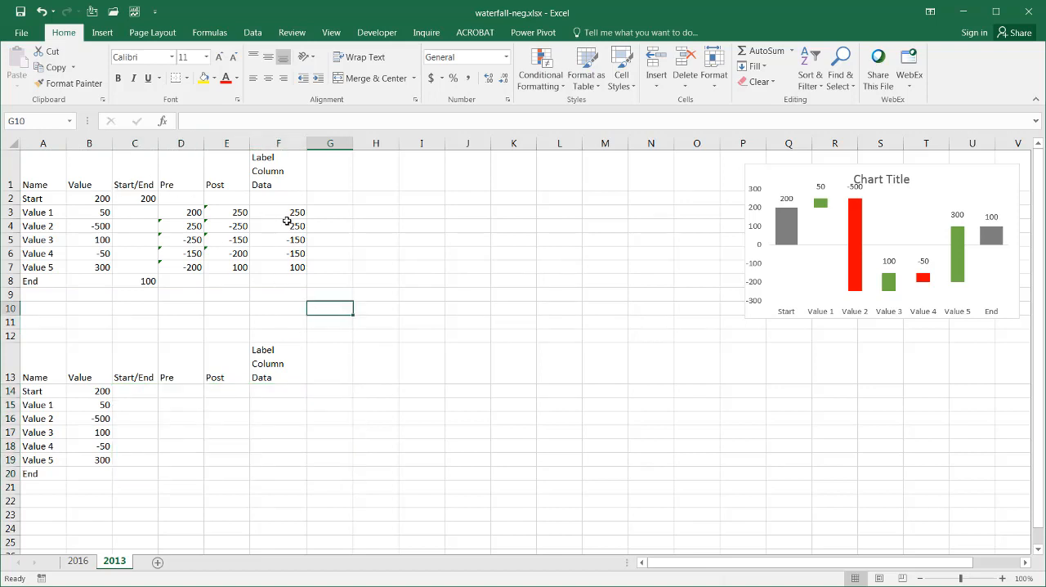
Step: Examine the original table's Start/End formulas and chart series, its Pre, Post and Label Column Data ranges, and the matching empty Start/End cells below
{"action": "left_click", "coordinate": [140, 197]}
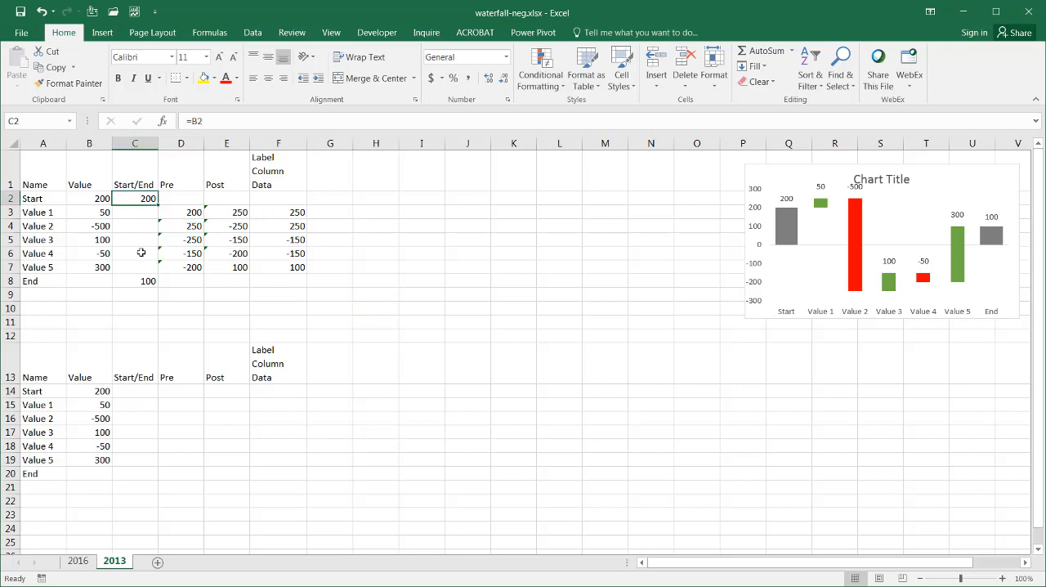
{"action": "left_click", "coordinate": [142, 280]}
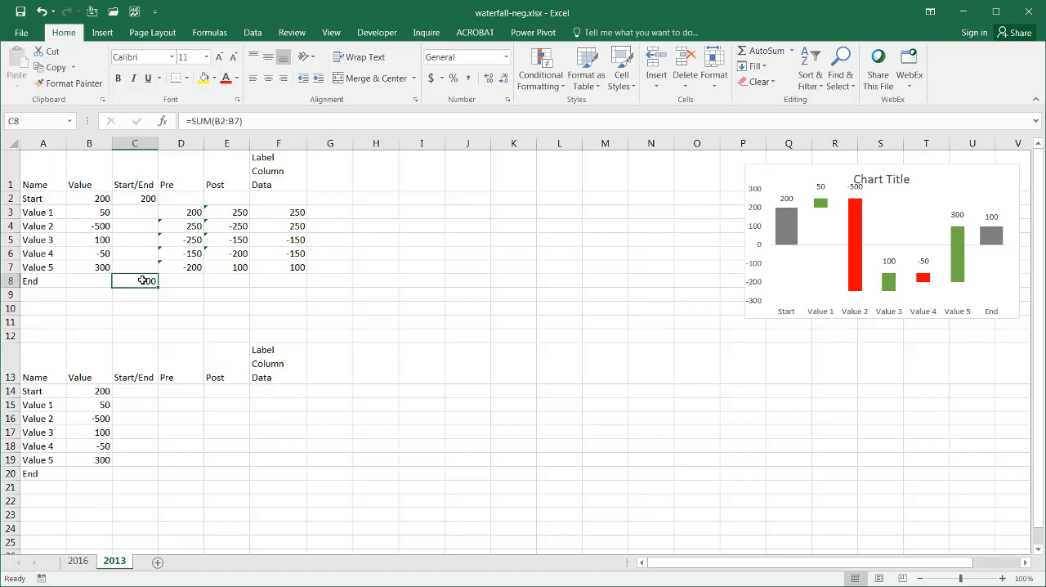
{"action": "left_click", "coordinate": [781, 220]}
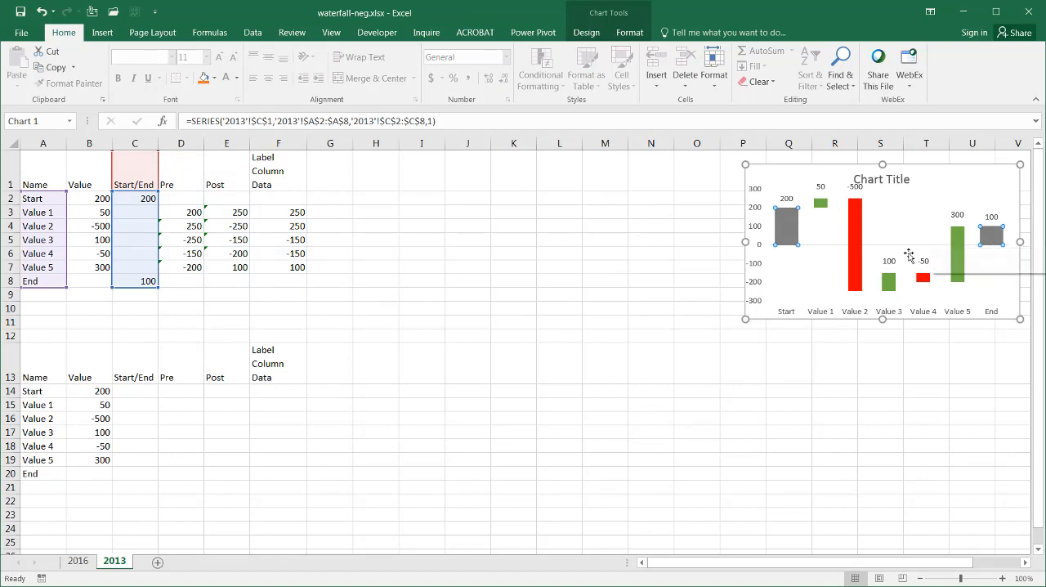
{"action": "left_click_drag", "start_coordinate": [175, 197], "coordinate": [240, 267]}
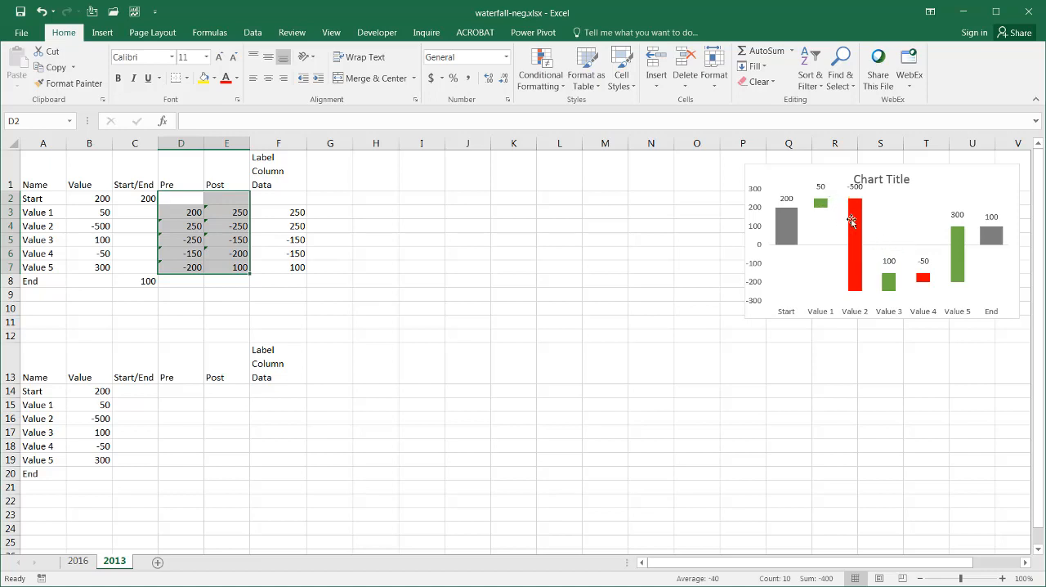
{"action": "left_click_drag", "start_coordinate": [280, 213], "coordinate": [281, 267]}
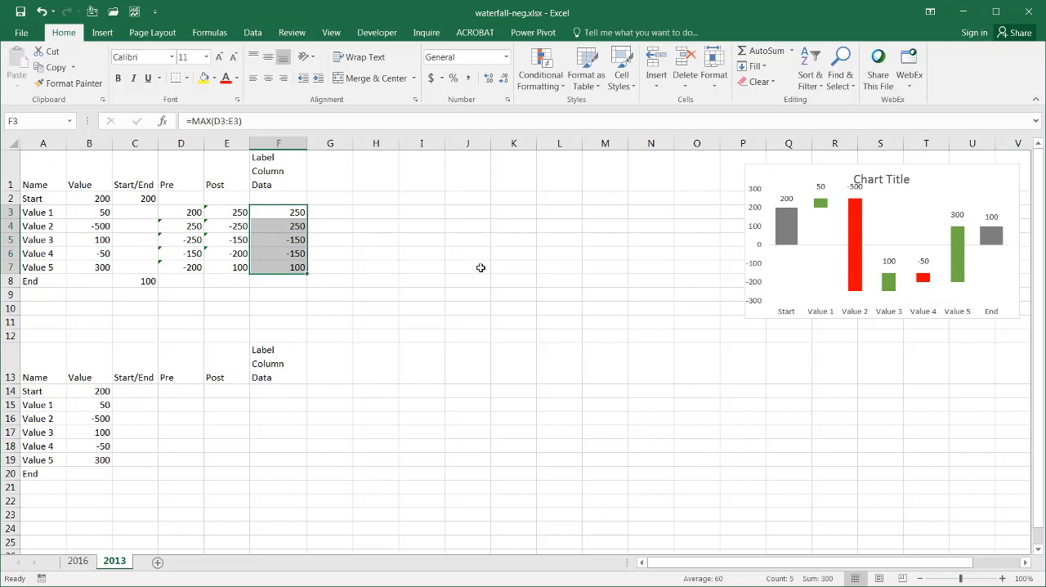
{"action": "left_click", "coordinate": [128, 391]}
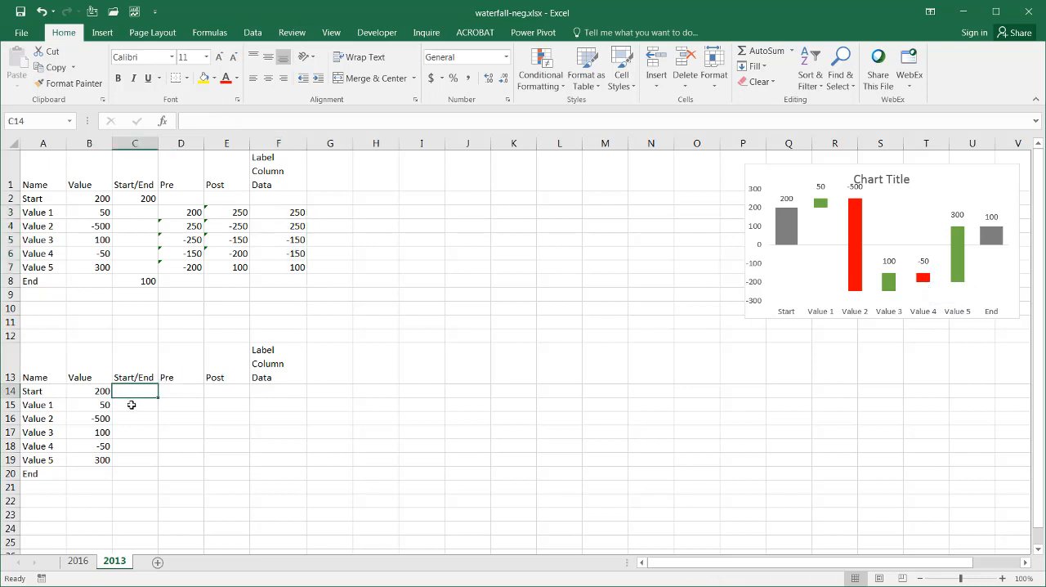
{"action": "left_click", "coordinate": [137, 476]}
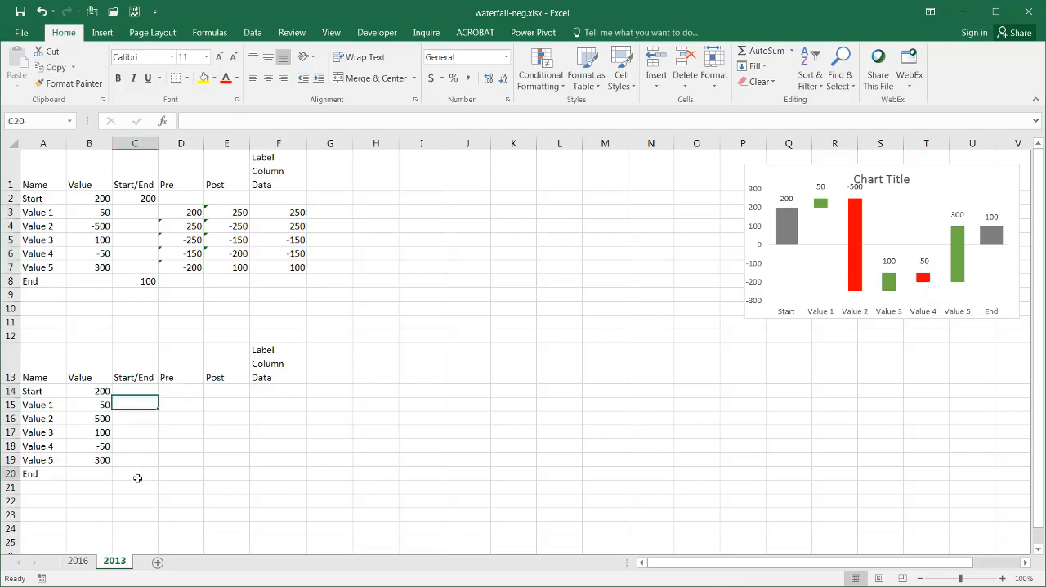
Step: In the duplicated table, enter =B14 in C14 as the Start/End value of the Start row
{"action": "left_click", "coordinate": [129, 390]}
{"action": "type", "text": "="}
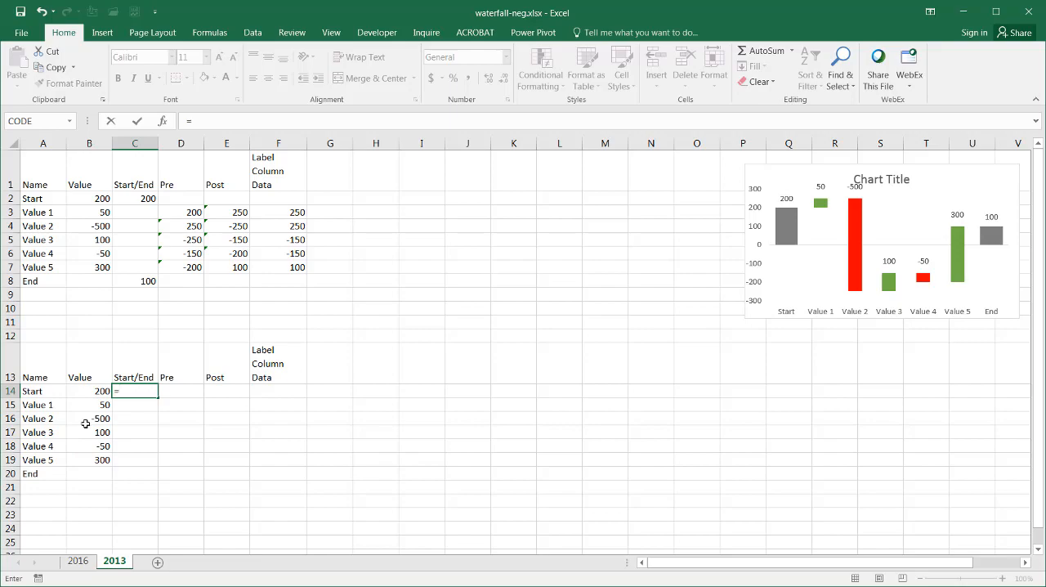
{"action": "left_click", "coordinate": [102, 390]}
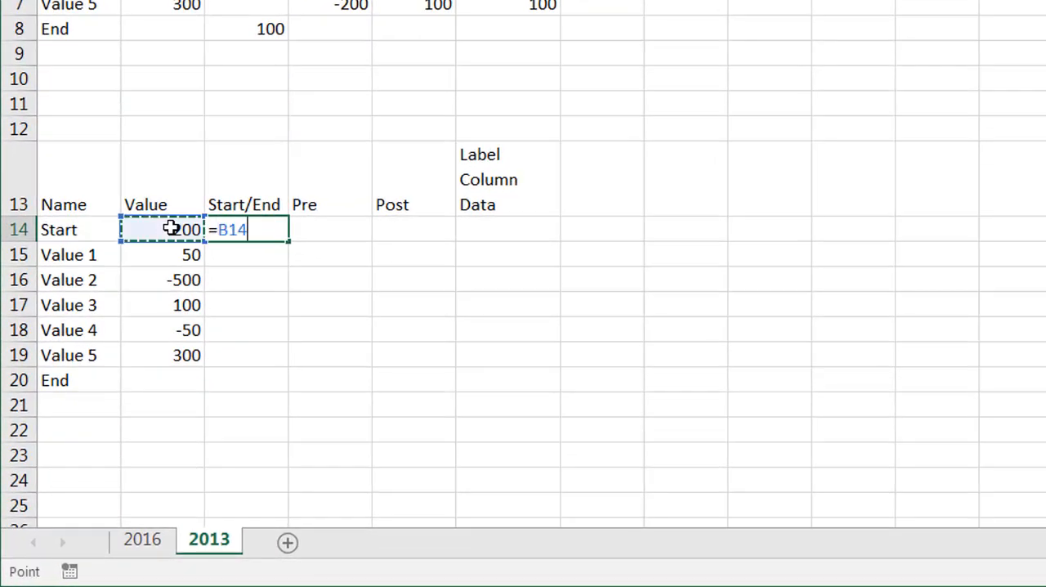
{"action": "key", "text": "Return"}
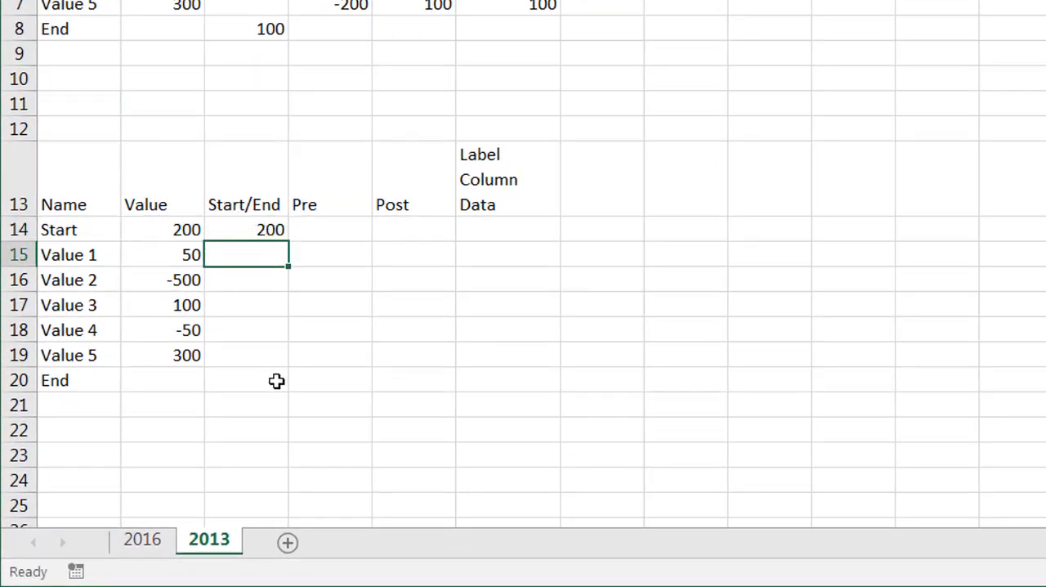
Step: Total all the values for the End row by entering a SUM of B14:B19 in C20
{"action": "left_click", "coordinate": [272, 381]}
{"action": "type", "text": "="}
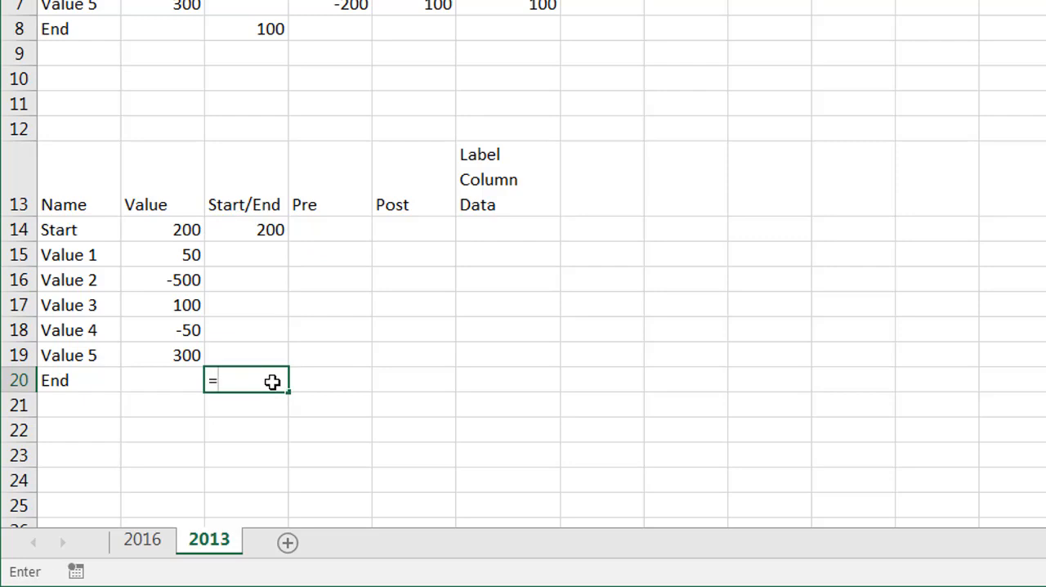
{"action": "type", "text": "sum"}
{"action": "key", "text": "Tab"}
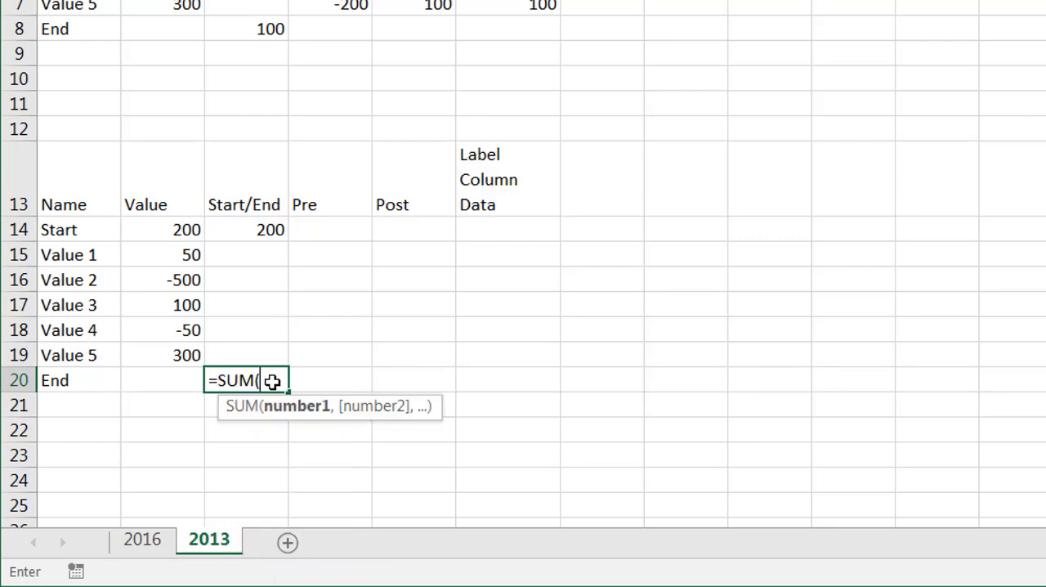
{"action": "left_click", "coordinate": [168, 226]}
{"action": "left_click_drag", "start_coordinate": [168, 226], "coordinate": [175, 353]}
{"action": "key", "text": "Return"}
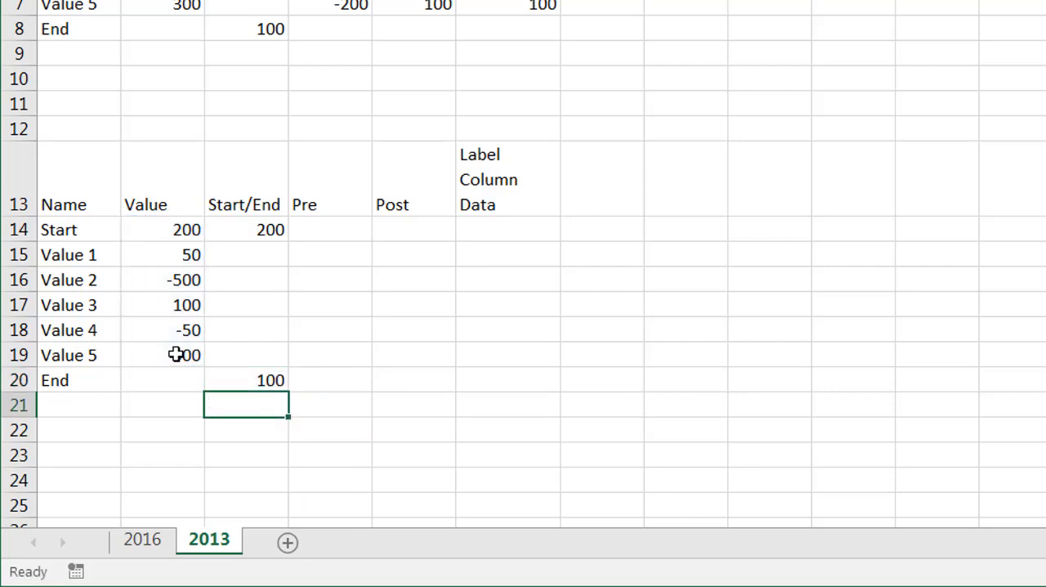
{"action": "left_click", "coordinate": [250, 373]}
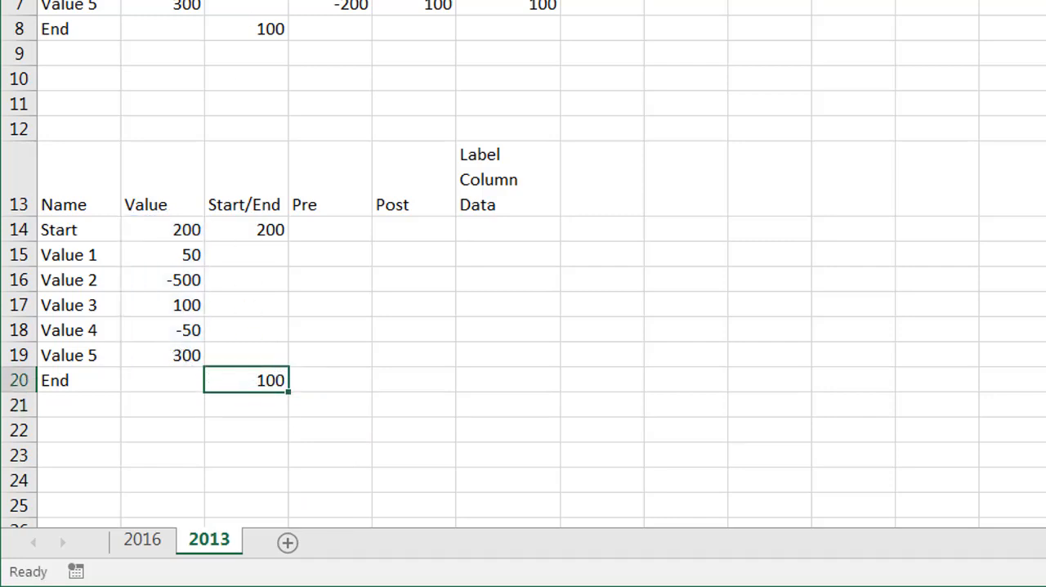
Step: Enter the Pre running total =SUM($B$14:B14) in D15, anchoring only the first reference
{"action": "left_click", "coordinate": [338, 259]}
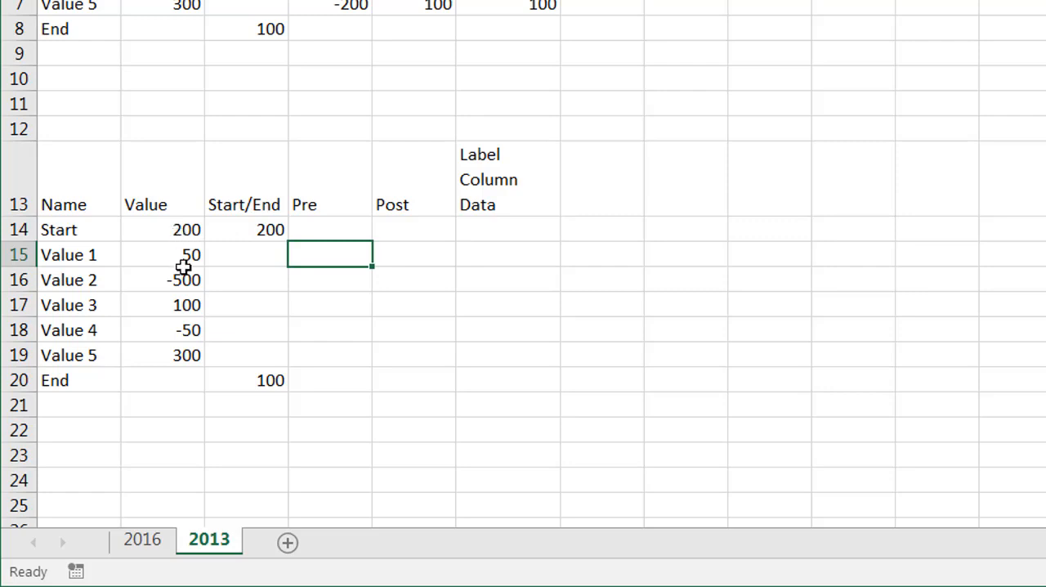
{"action": "left_click", "coordinate": [136, 256]}
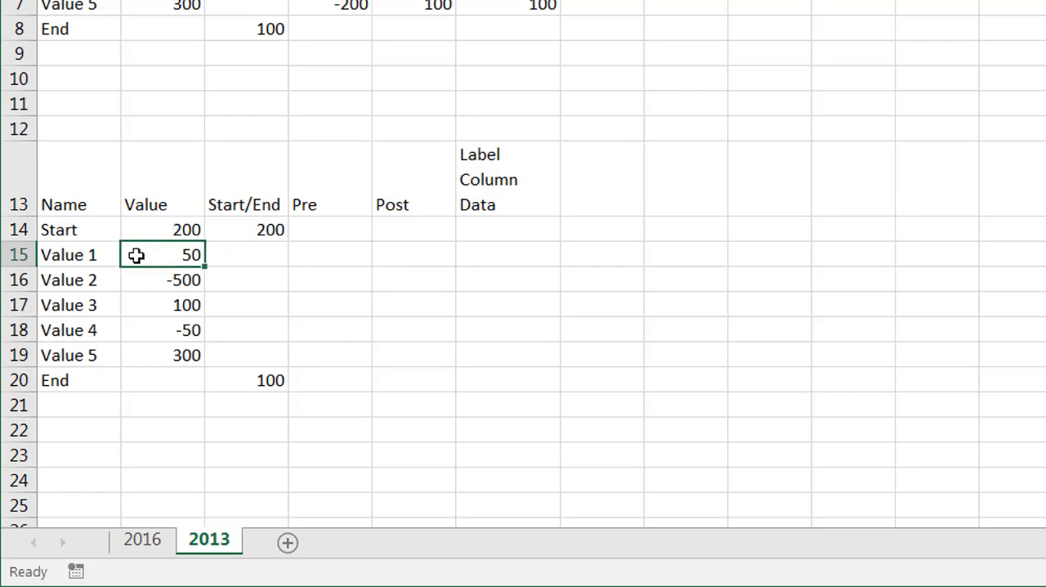
{"action": "left_click", "coordinate": [335, 256]}
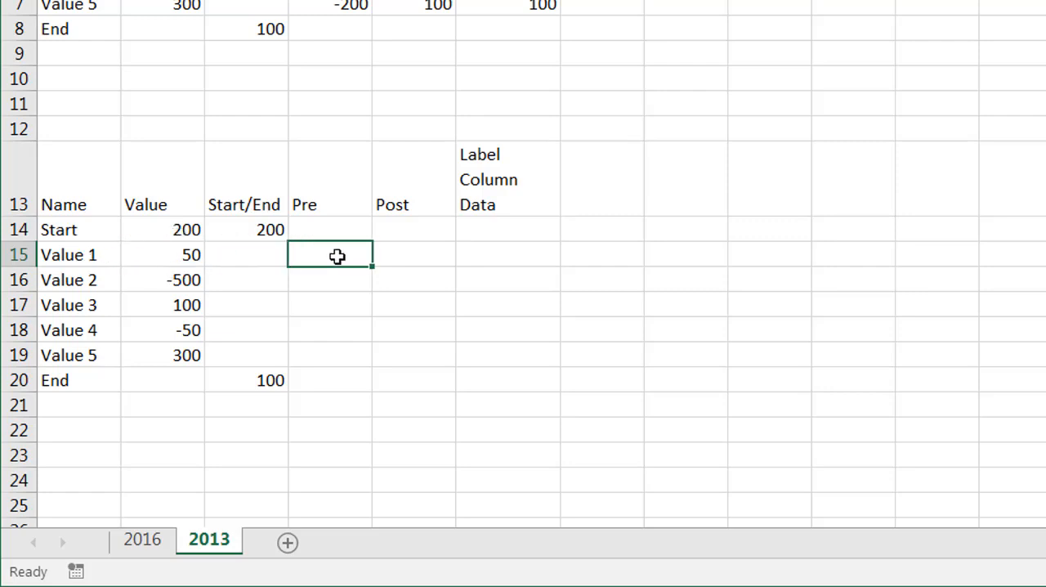
{"action": "type", "text": "=sum"}
{"action": "key", "text": "Tab"}
{"action": "left_click", "coordinate": [167, 226]}
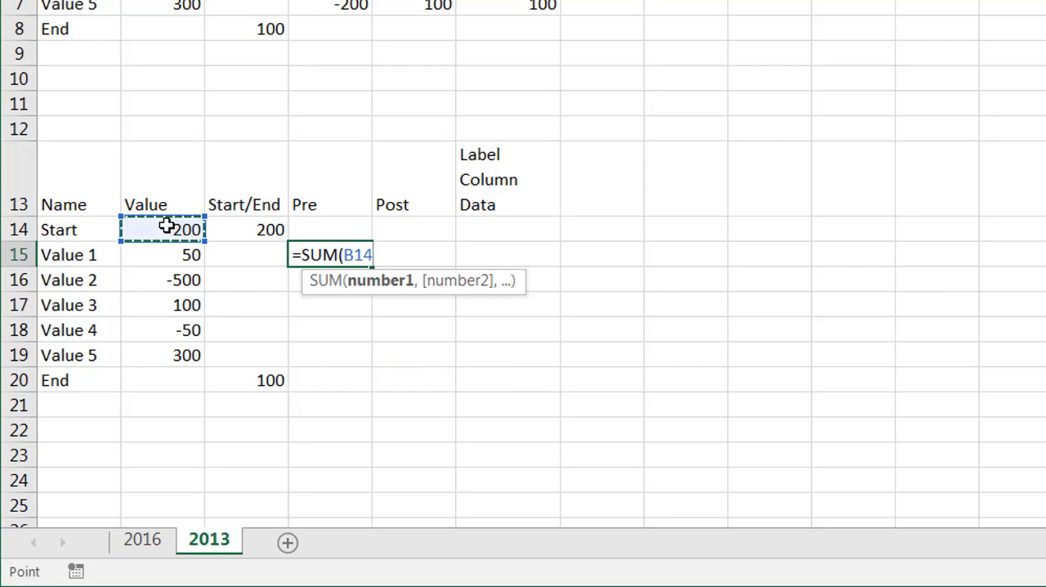
{"action": "type", "text": ":"}
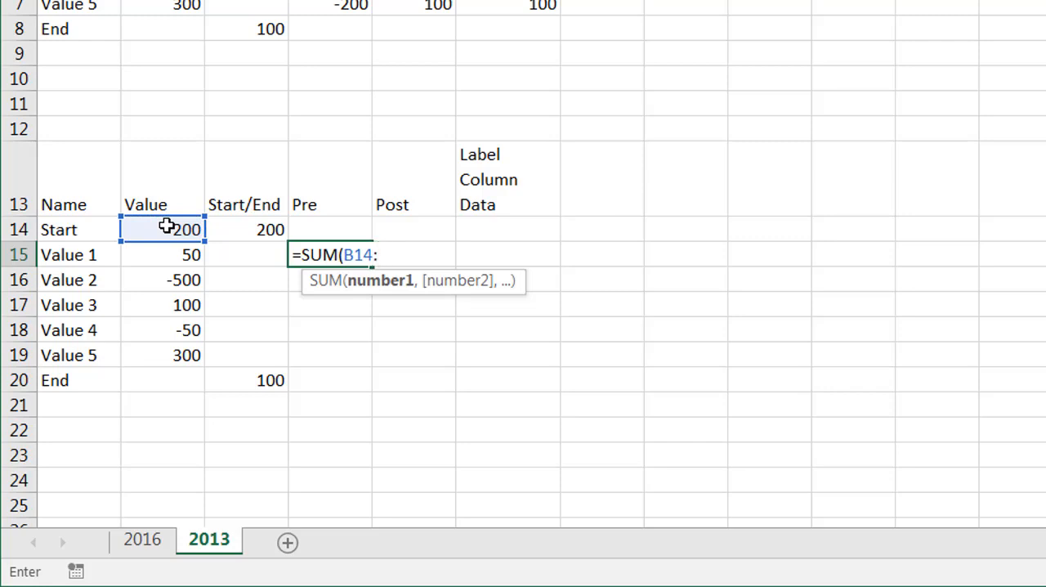
{"action": "left_click", "coordinate": [167, 226]}
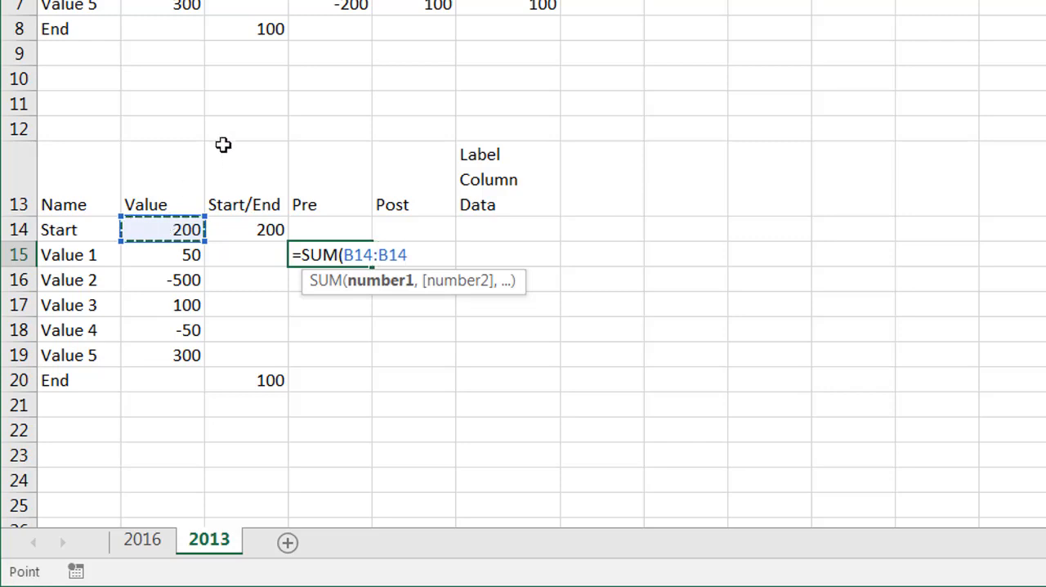
{"action": "key", "text": "F2"}
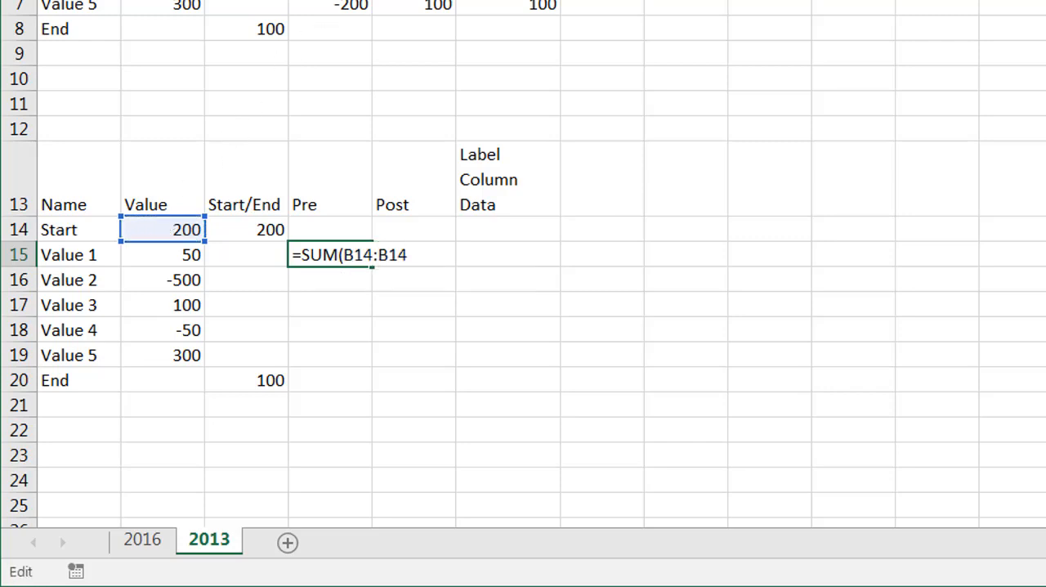
{"action": "key", "text": "F4"}
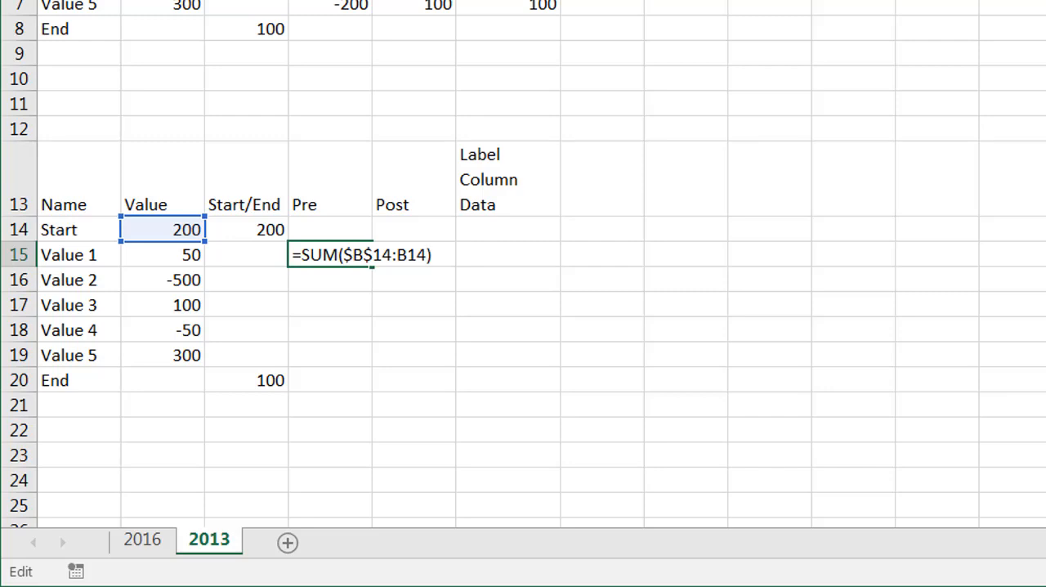
{"action": "key", "text": "Return"}
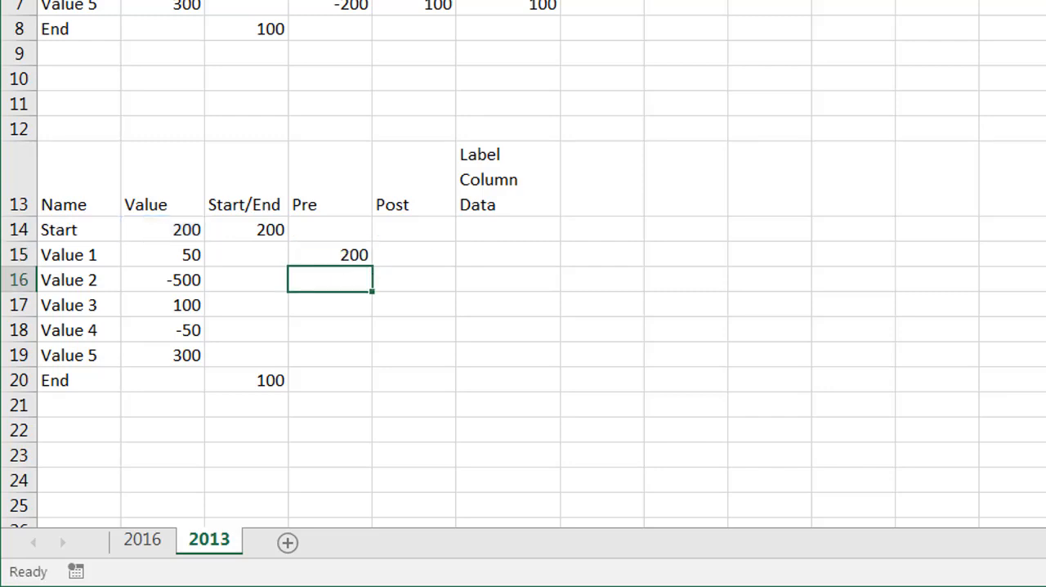
Step: Fill the Pre formula from D15 down to D19 and check D17 against the sum of B14:B16
{"action": "left_click", "coordinate": [346, 247]}
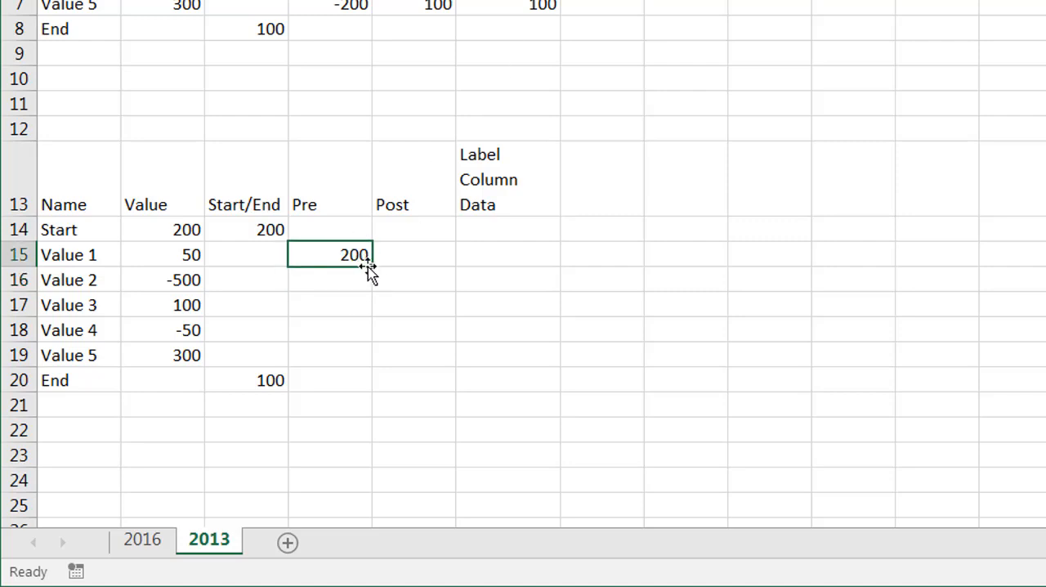
{"action": "left_click_drag", "start_coordinate": [370, 268], "coordinate": [365, 360]}
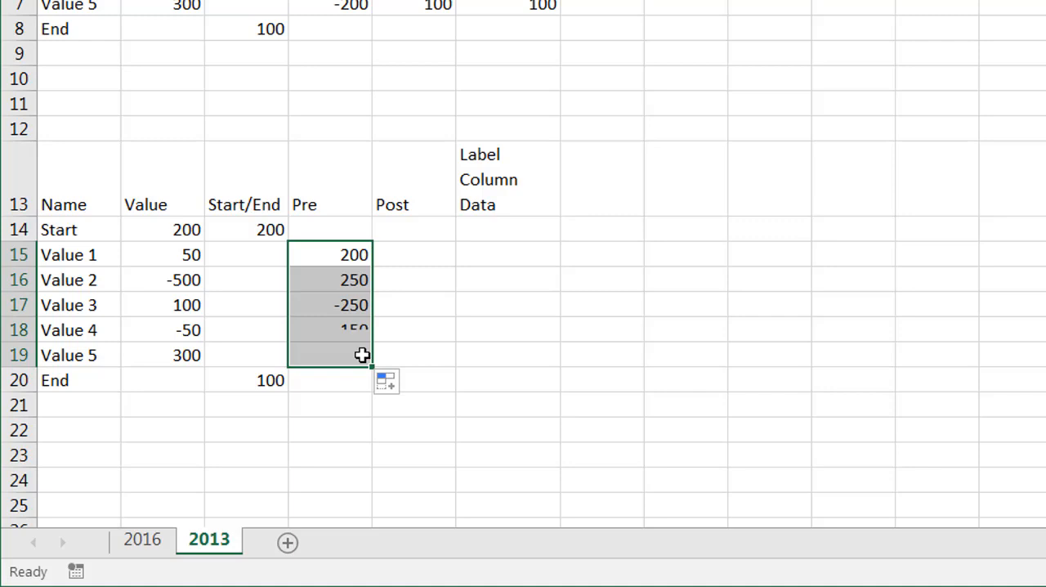
{"action": "left_click", "coordinate": [349, 283]}
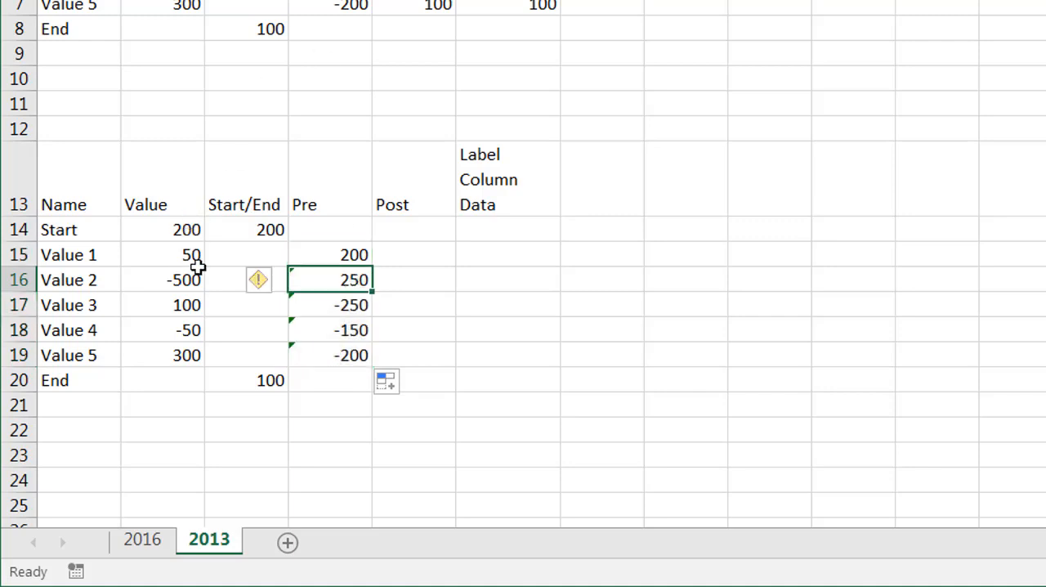
{"action": "left_click", "coordinate": [310, 305]}
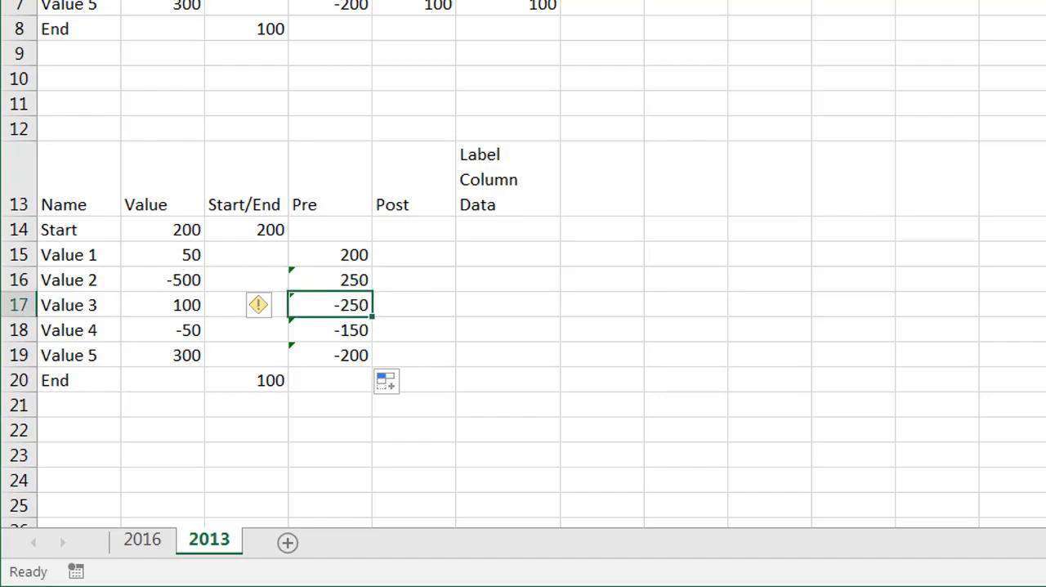
{"action": "left_click_drag", "start_coordinate": [171, 234], "coordinate": [159, 280]}
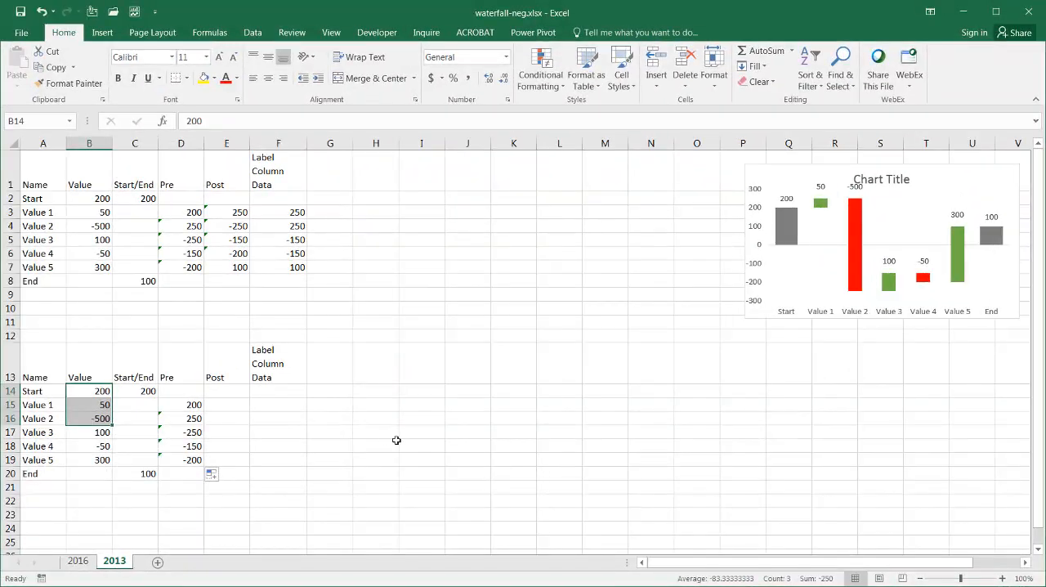
{"action": "left_click", "coordinate": [376, 441]}
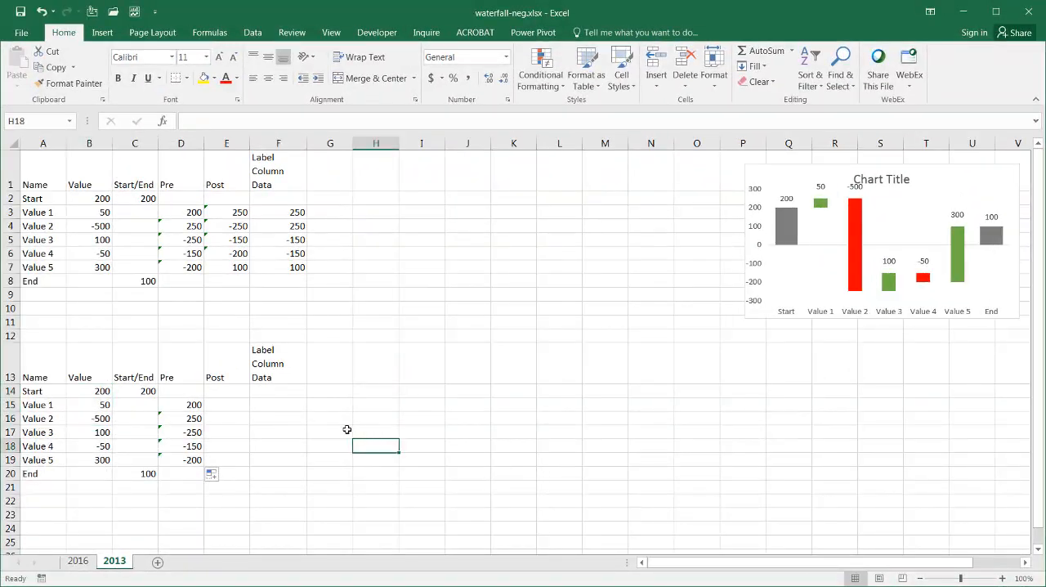
Step: Enter the Post running total =SUM($B$14:B15) in E15, anchoring the first reference and including the current row's value
{"action": "left_click", "coordinate": [227, 404]}
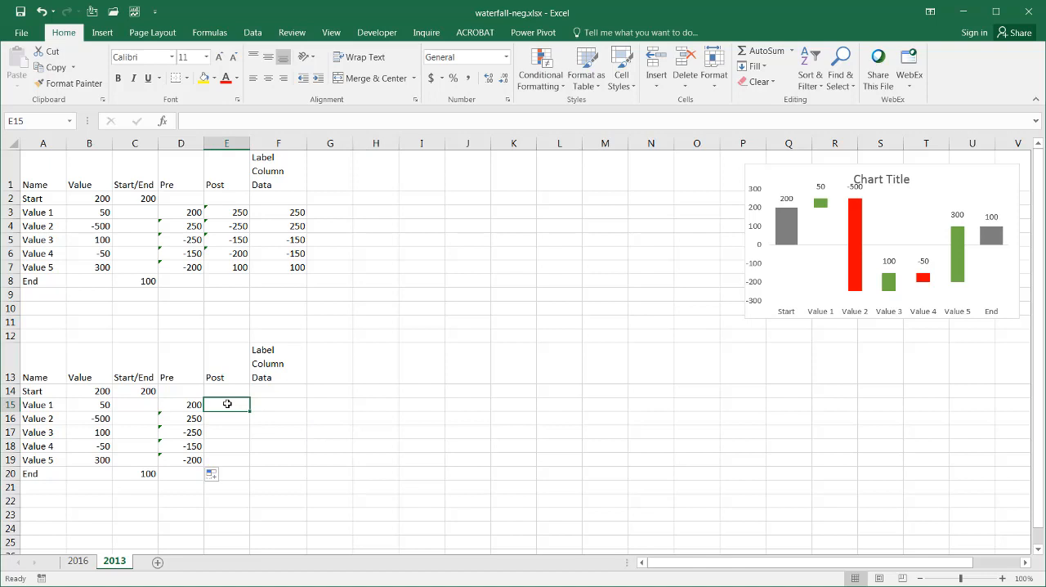
{"action": "left_click", "coordinate": [94, 405]}
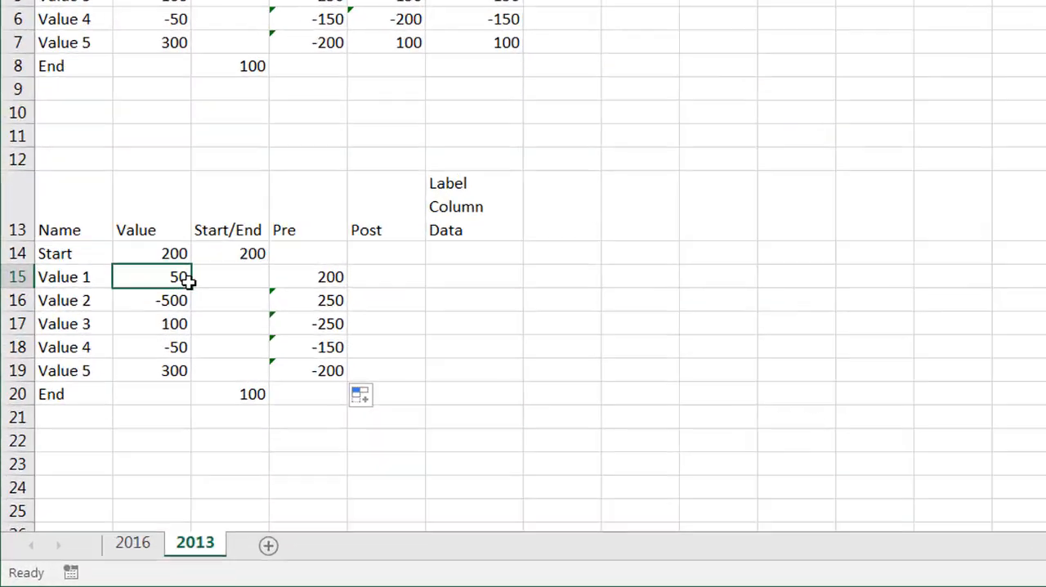
{"action": "left_click", "coordinate": [377, 280]}
{"action": "type", "text": "="}
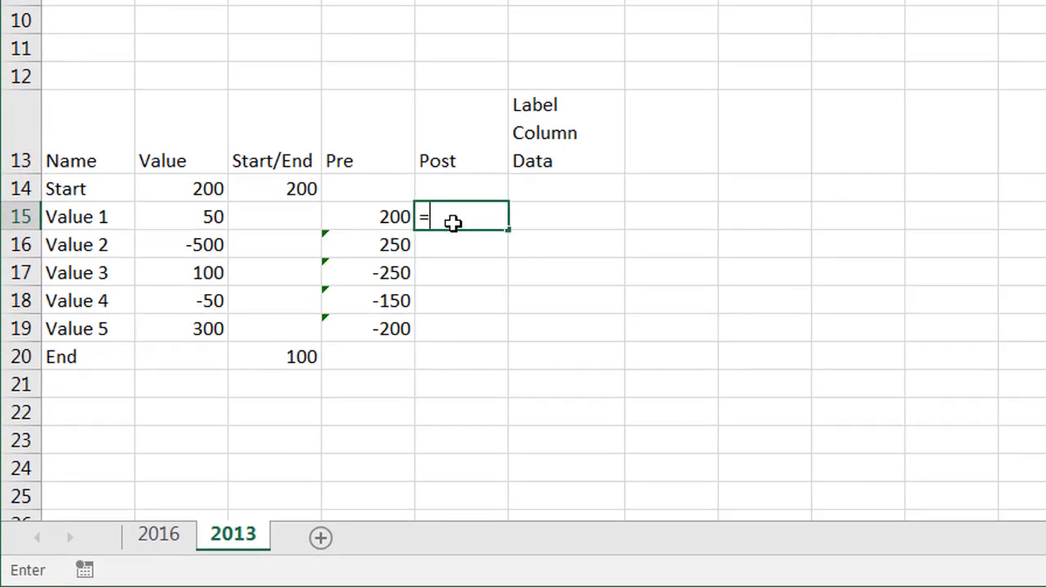
{"action": "type", "text": "SUM("}
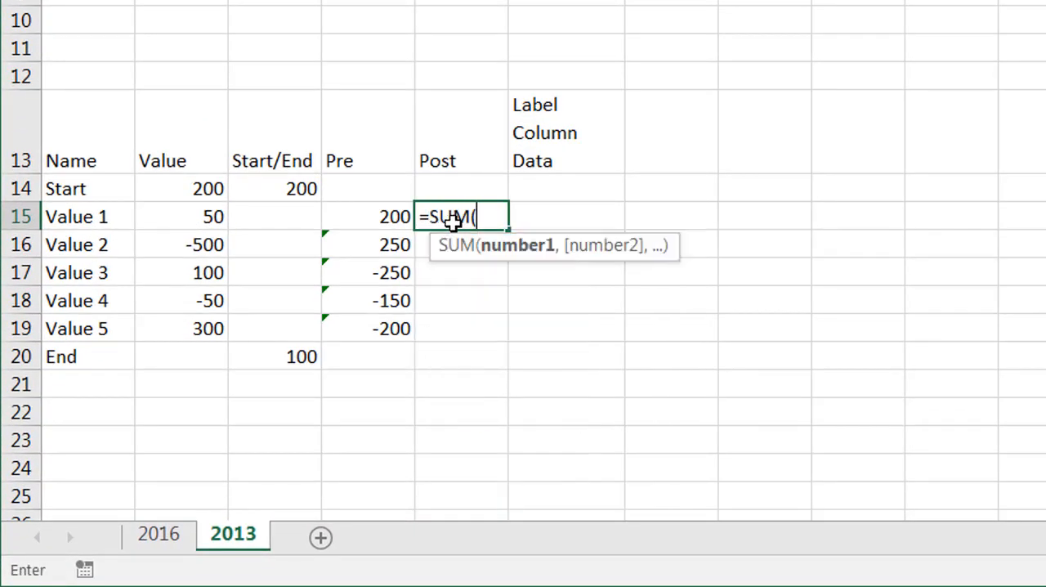
{"action": "left_click", "coordinate": [204, 190]}
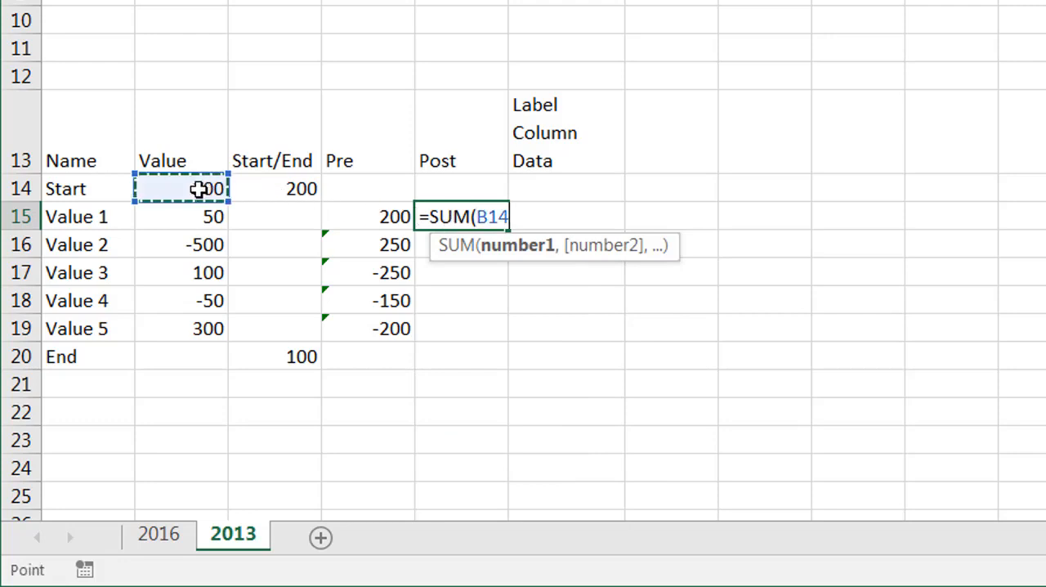
{"action": "key", "text": "F8"}
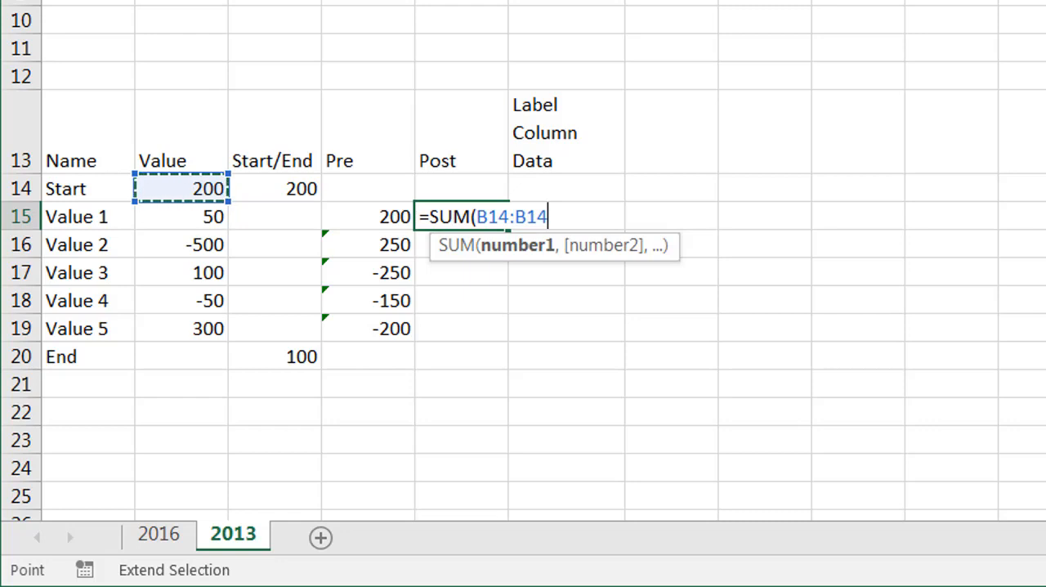
{"action": "key", "text": "F2"}
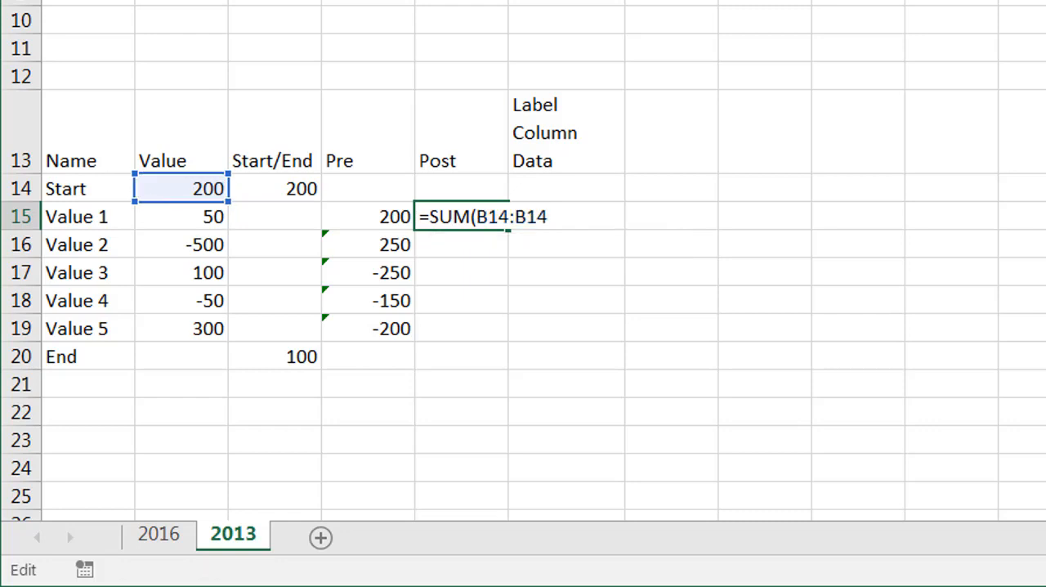
{"action": "key", "text": "BackSpace"}
{"action": "type", "text": "5"}
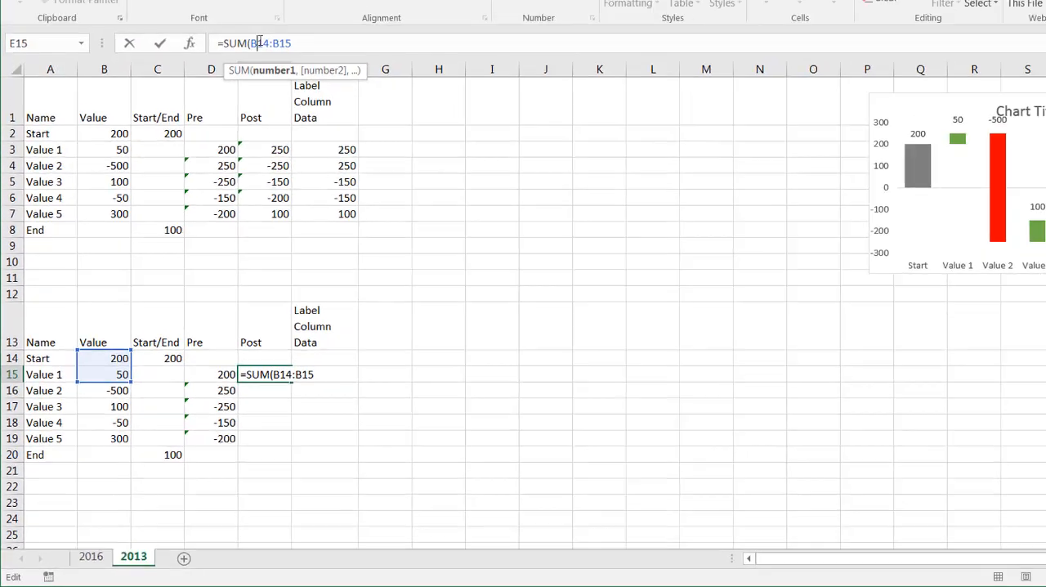
{"action": "double_click", "coordinate": [255, 51]}
{"action": "key", "text": "F4"}
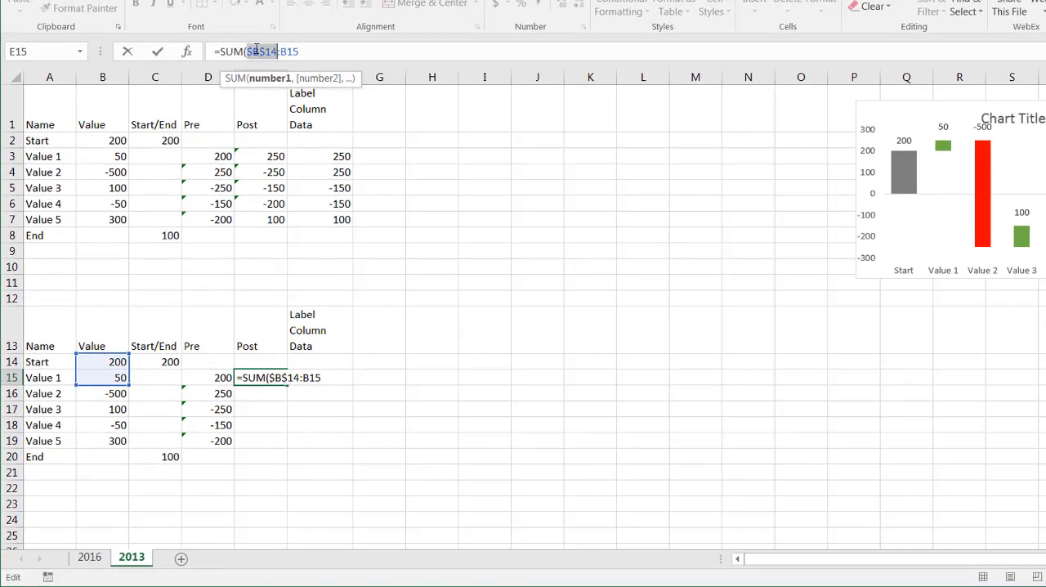
{"action": "left_click", "coordinate": [300, 51]}
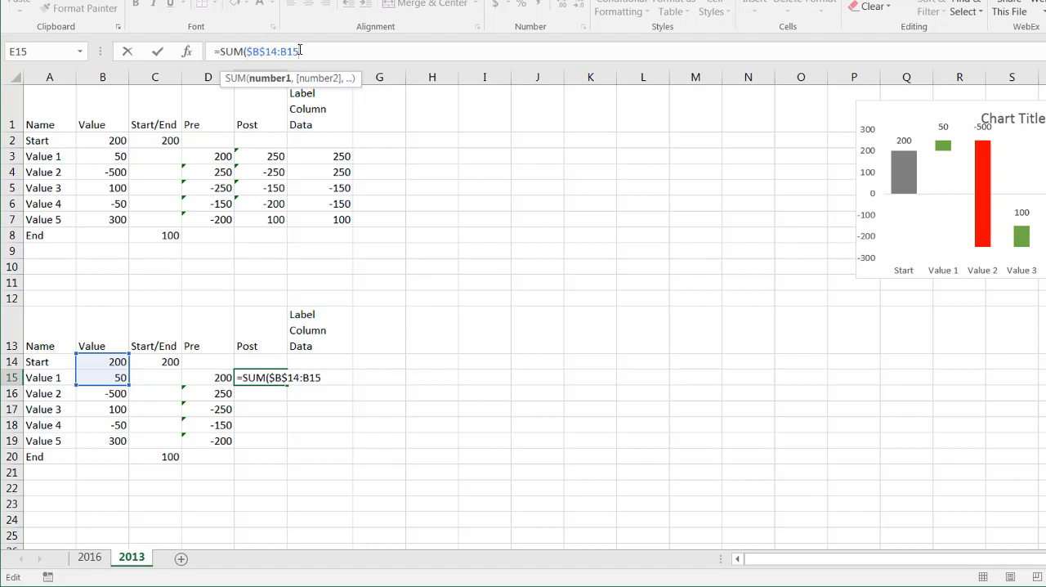
{"action": "key", "text": "Return"}
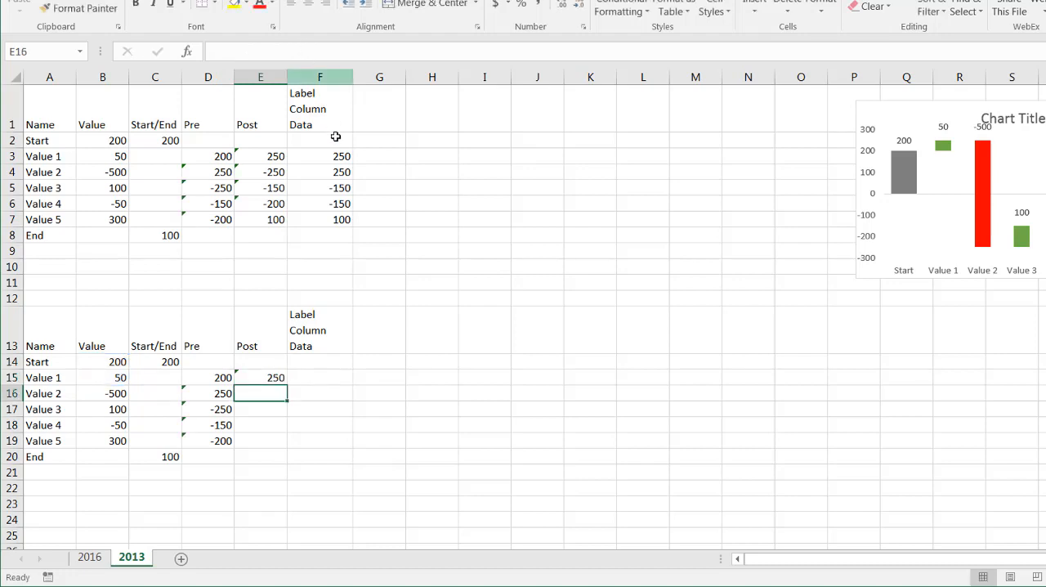
Step: Check the E15 result against B14:B15 and fill the Post formula down to E19
{"action": "left_click", "coordinate": [267, 378]}
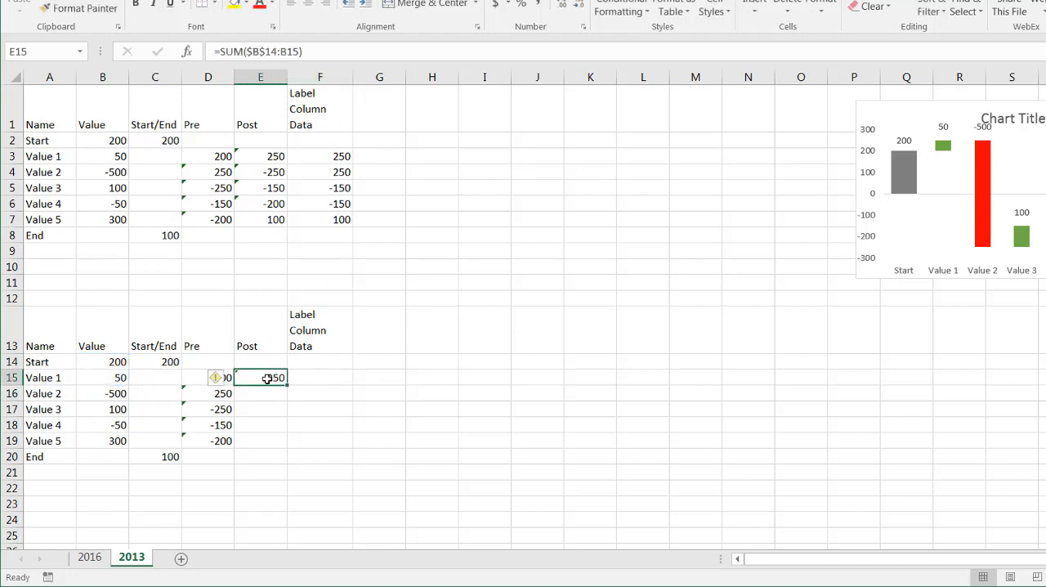
{"action": "left_click_drag", "start_coordinate": [96, 359], "coordinate": [95, 377]}
{"action": "left_click", "coordinate": [269, 377]}
{"action": "left_click_drag", "start_coordinate": [287, 384], "coordinate": [286, 446]}
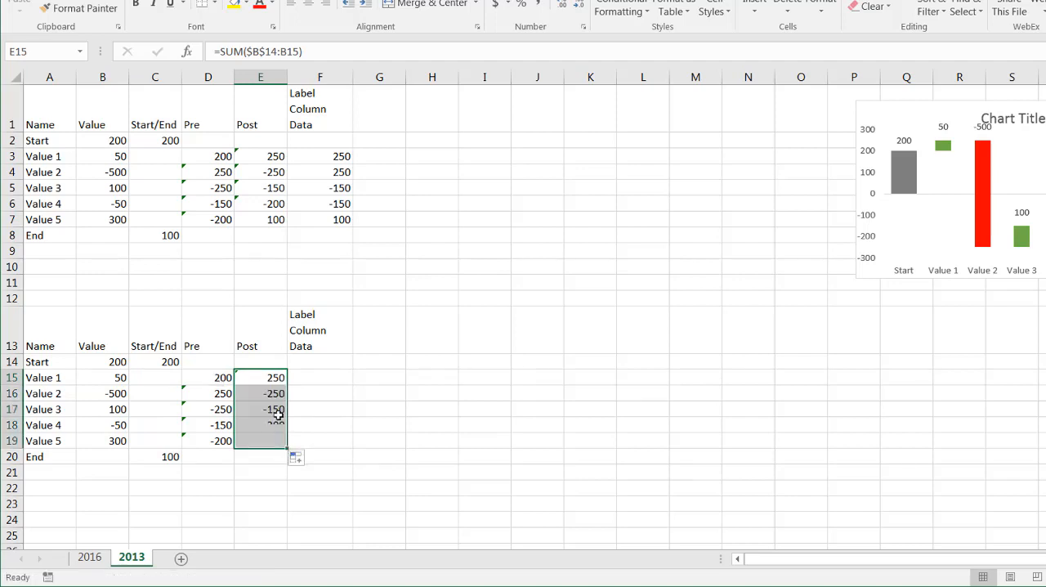
Step: Check the filled Post formulas in E16 to E18, comparing E16 with the sum of B14:B16
{"action": "left_click", "coordinate": [267, 397]}
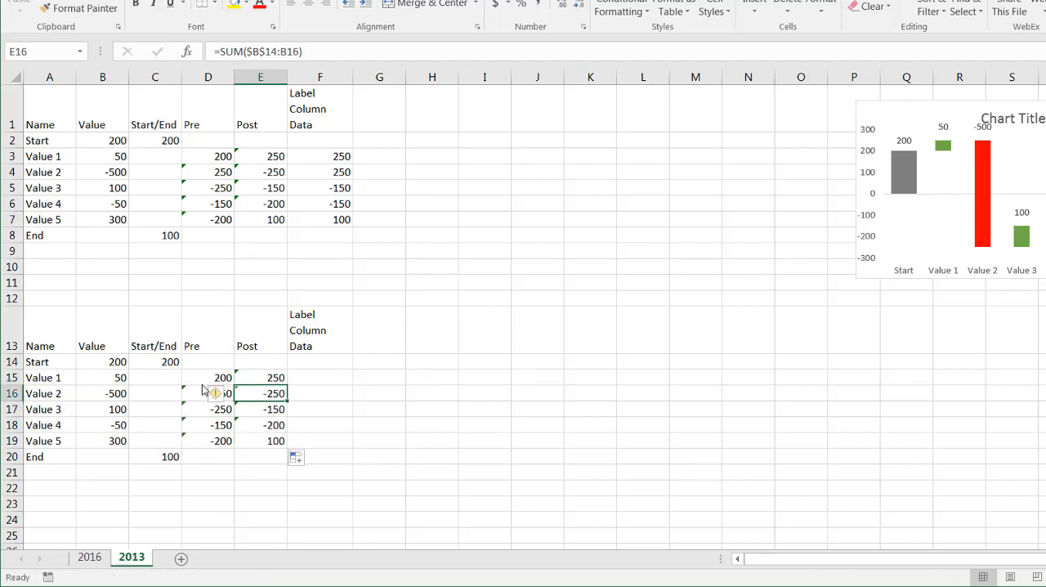
{"action": "left_click_drag", "start_coordinate": [109, 361], "coordinate": [106, 385]}
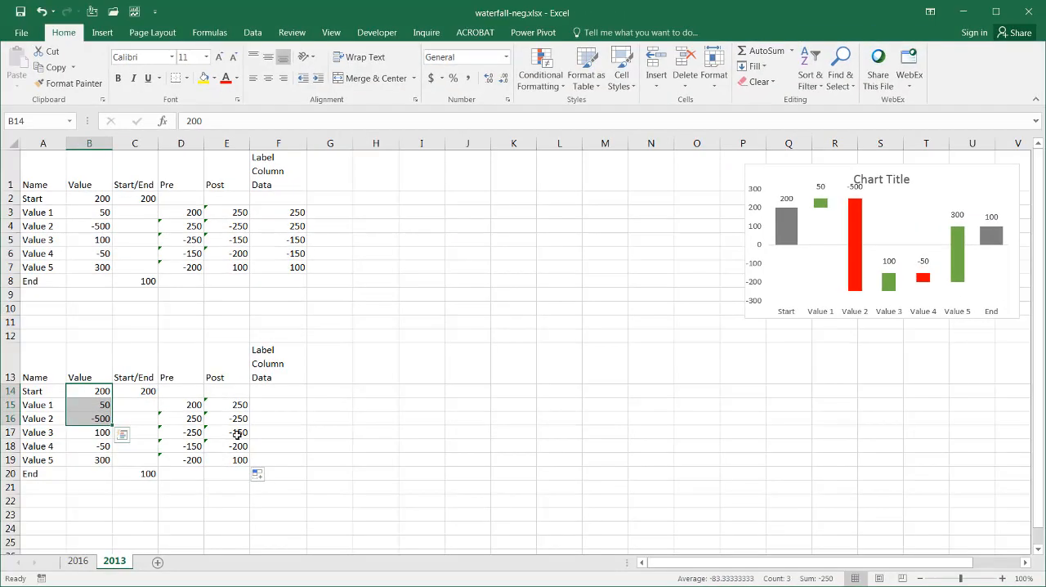
{"action": "left_click", "coordinate": [237, 432]}
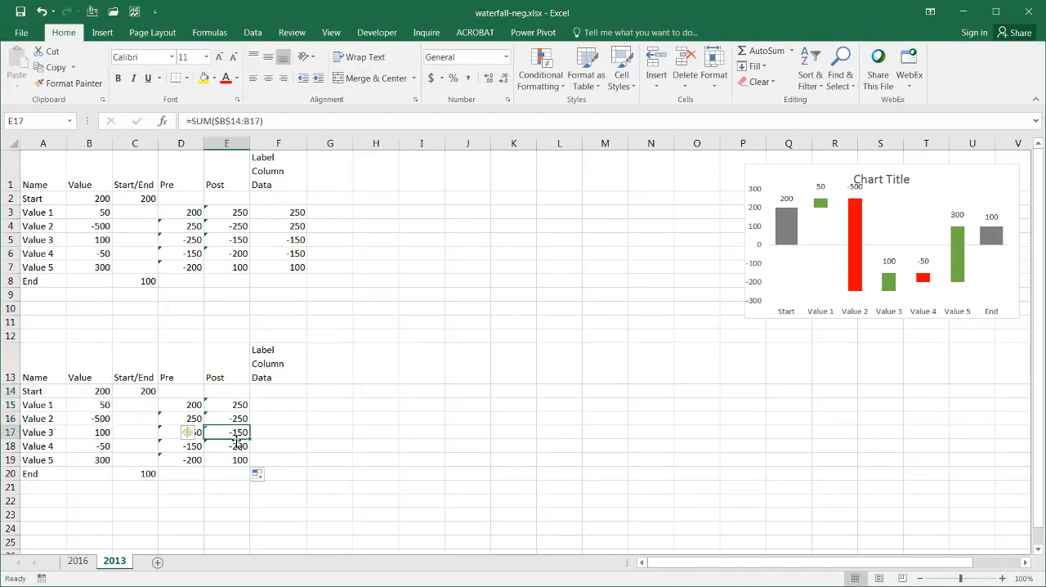
{"action": "left_click", "coordinate": [235, 445]}
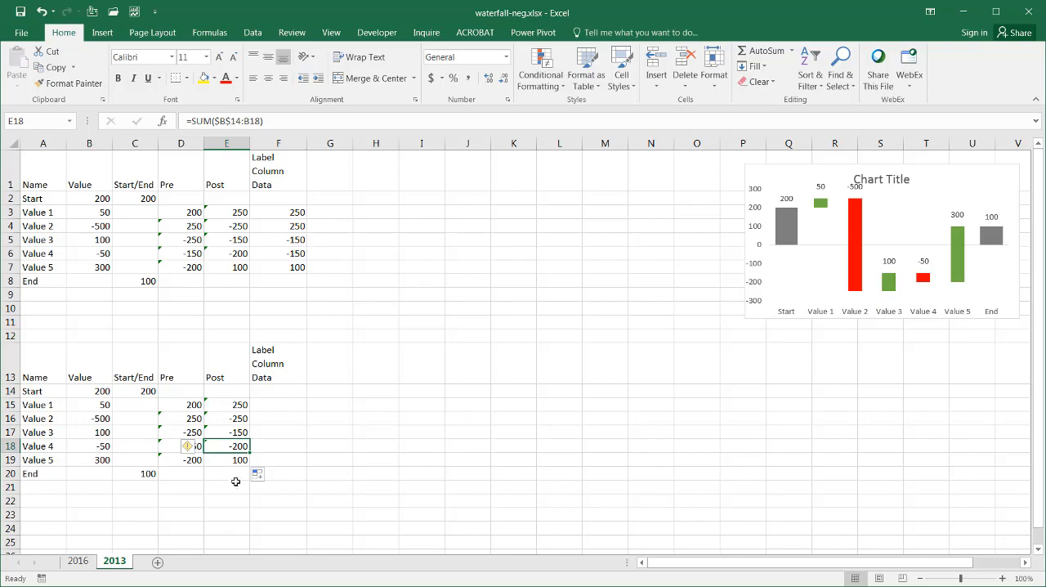
{"action": "left_click", "coordinate": [248, 511]}
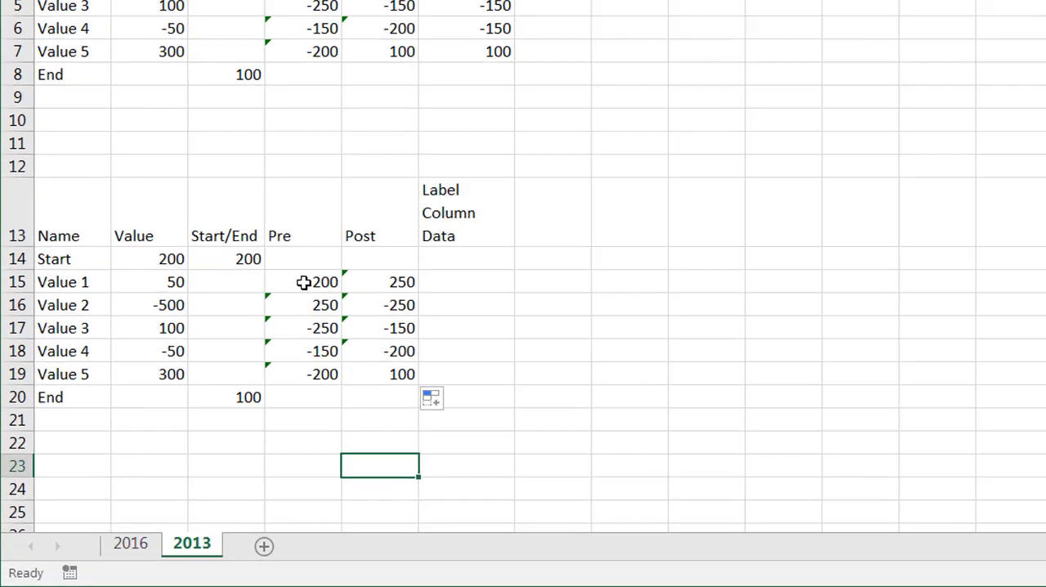
Step: Compare Pre in D16 with the values in B14:B15 and Post in E16 with the values in B14:B16
{"action": "left_click", "coordinate": [182, 404]}
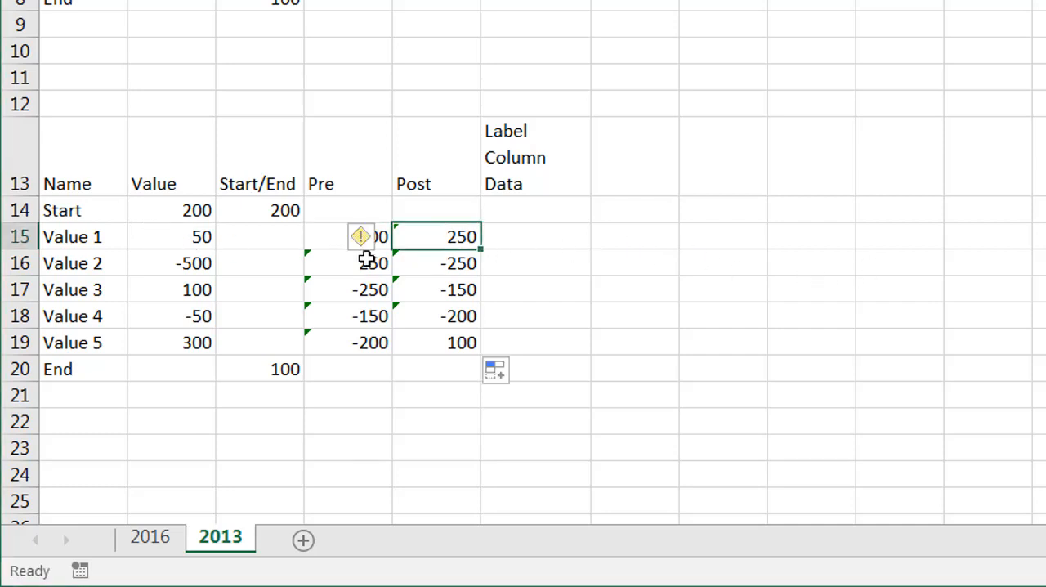
{"action": "left_click", "coordinate": [366, 260]}
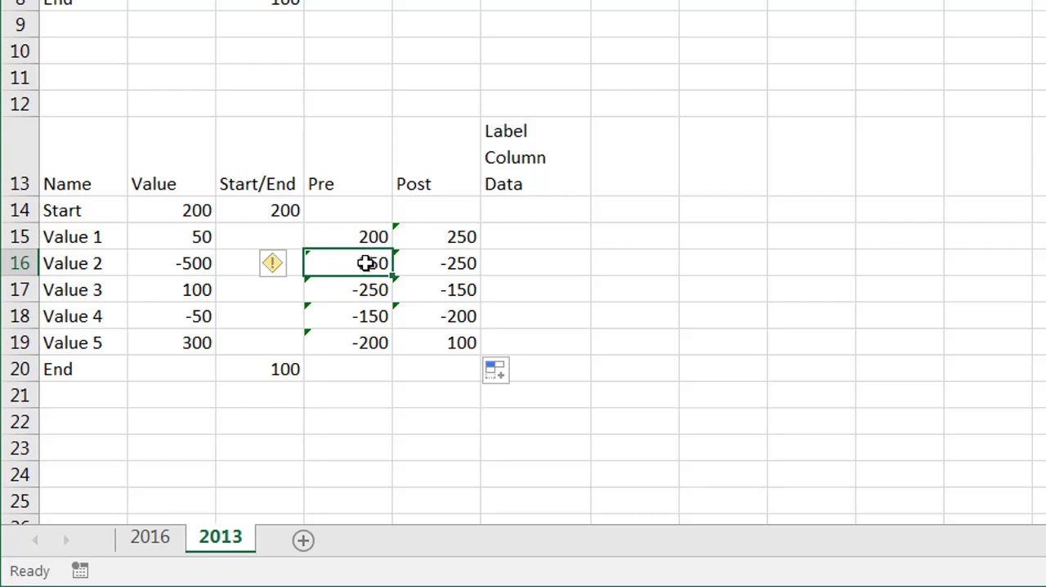
{"action": "left_click_drag", "start_coordinate": [193, 215], "coordinate": [194, 236]}
{"action": "left_click", "coordinate": [446, 263]}
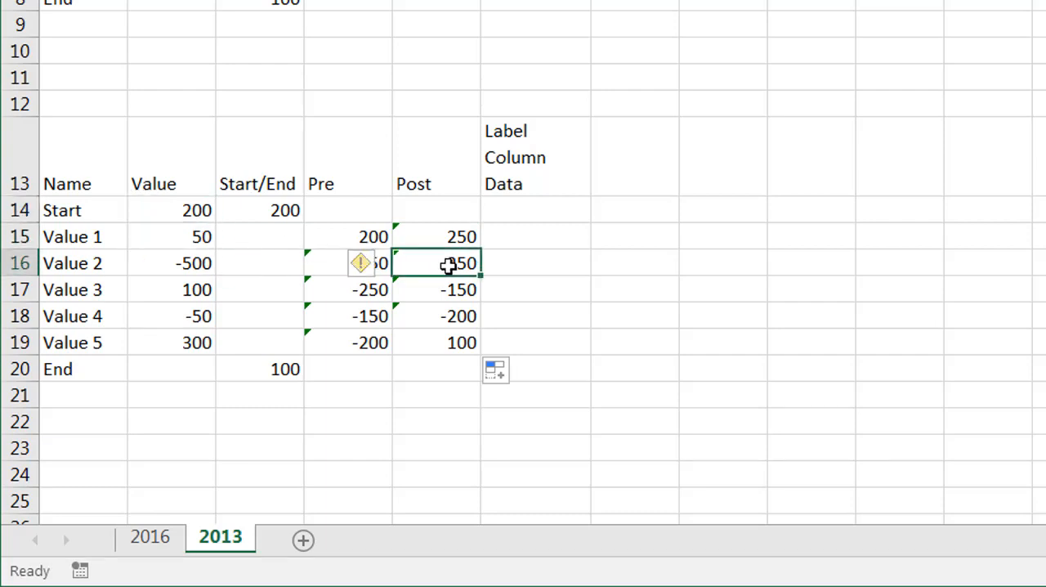
{"action": "left_click_drag", "start_coordinate": [190, 210], "coordinate": [176, 261]}
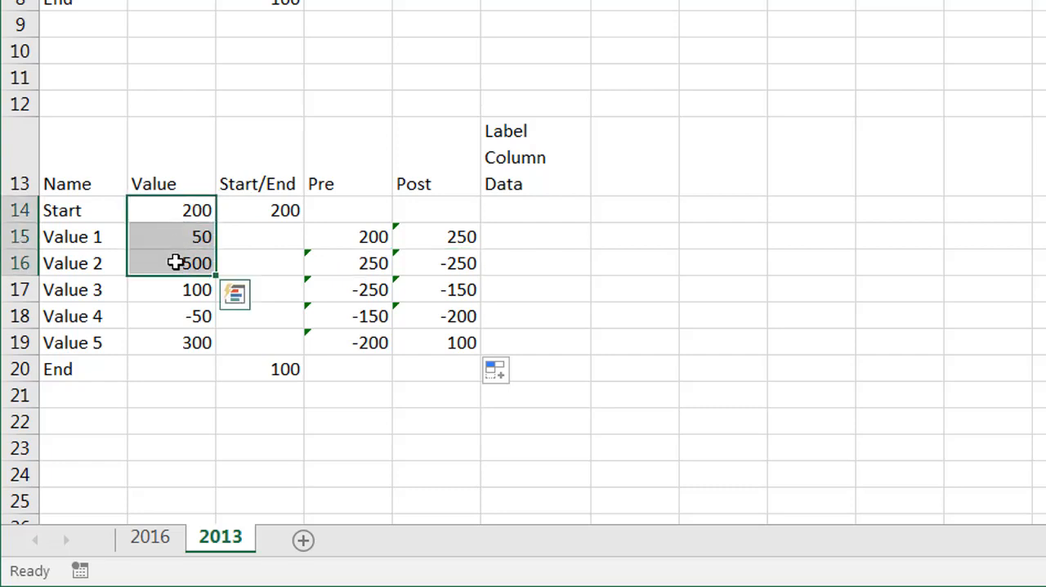
{"action": "left_click", "coordinate": [496, 446]}
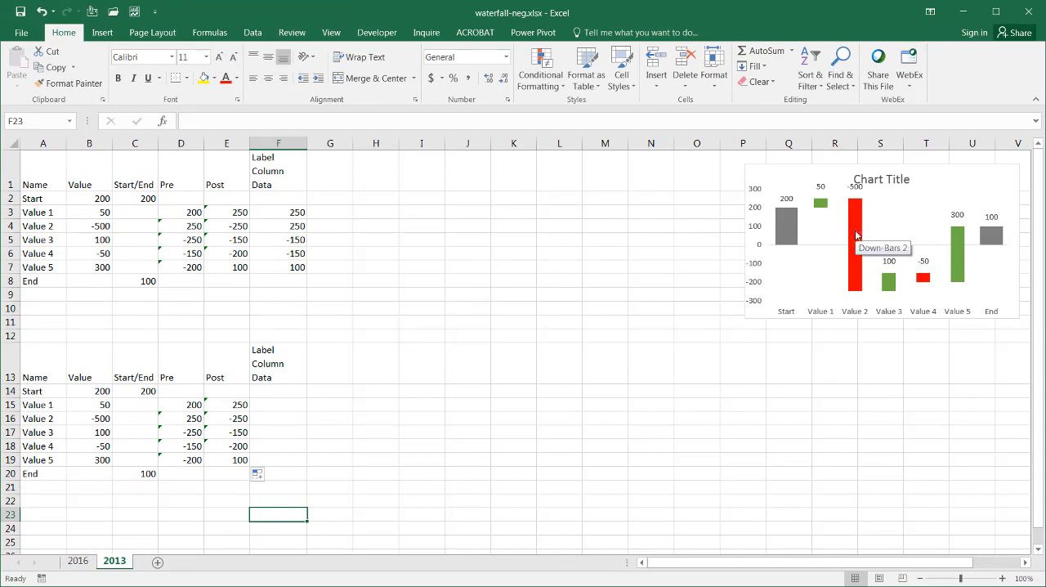
{"action": "left_click", "coordinate": [199, 399]}
{"action": "left_click", "coordinate": [219, 406]}
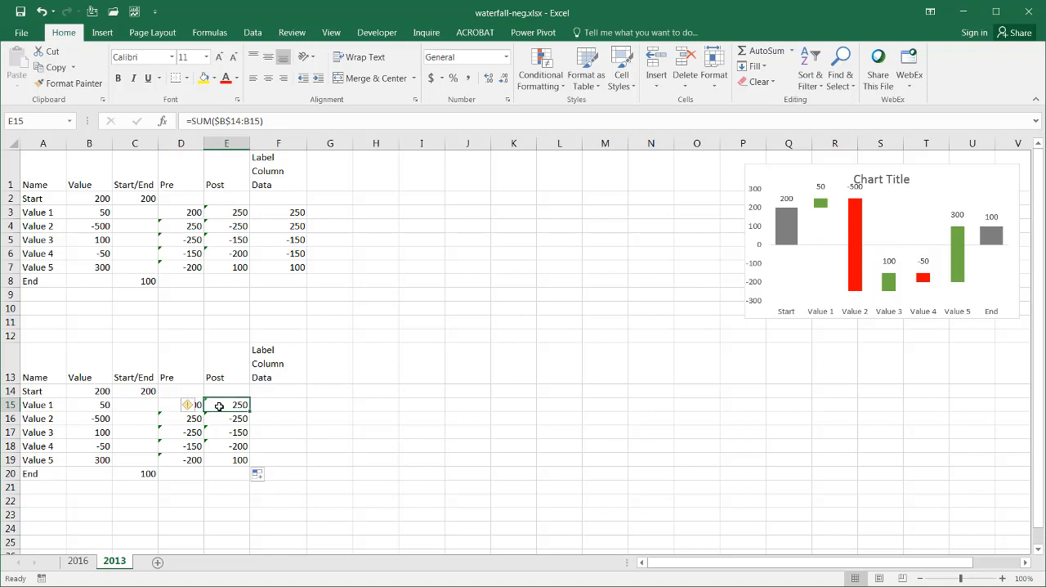
{"action": "left_click", "coordinate": [274, 401]}
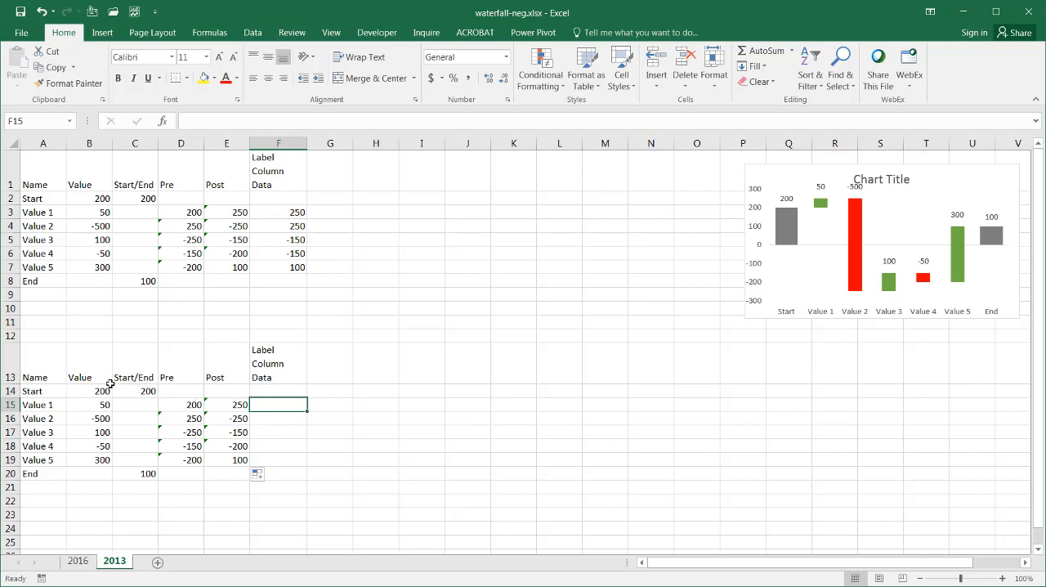
Step: Select A13:A20 together with C13:E20, leaving out the Value column, and bring up all chart types for inserting a chart
{"action": "left_click_drag", "start_coordinate": [44, 378], "coordinate": [41, 453]}
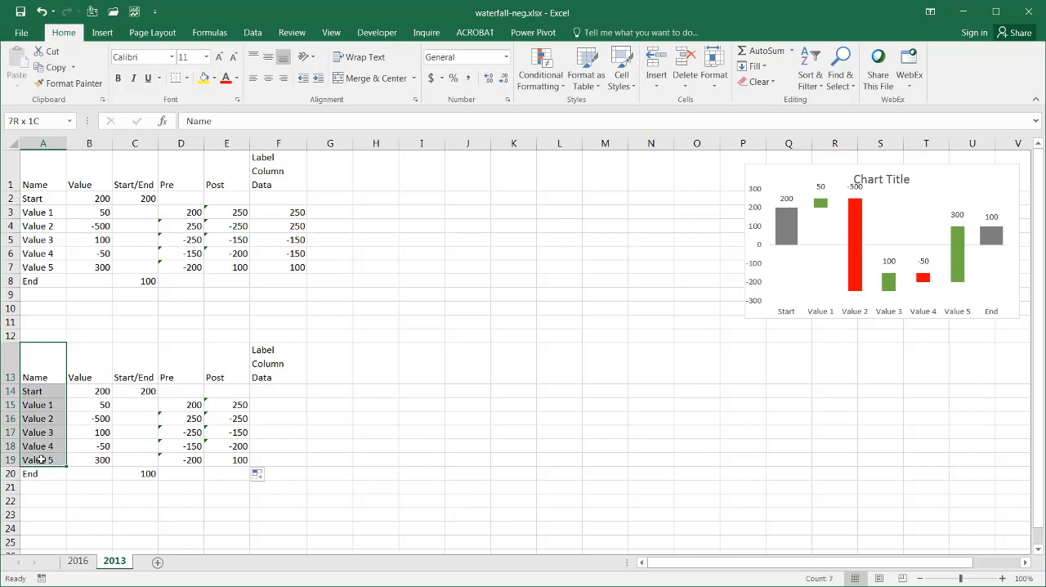
{"action": "left_click_drag", "start_coordinate": [40, 462], "coordinate": [42, 475]}
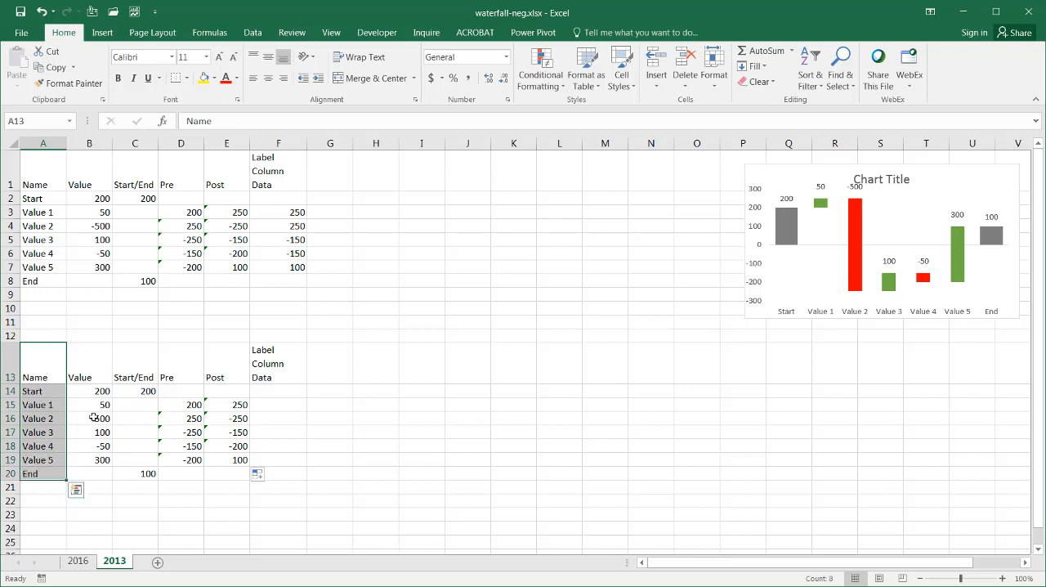
{"action": "mouse_move", "coordinate": [132, 353]}
{"action": "left_mouse_down", "text": "ctrl"}
{"action": "mouse_move", "coordinate": [138, 449]}
{"action": "mouse_move", "coordinate": [179, 472]}
{"action": "mouse_move", "coordinate": [220, 476]}
{"action": "left_mouse_up", "text": "ctrl"}
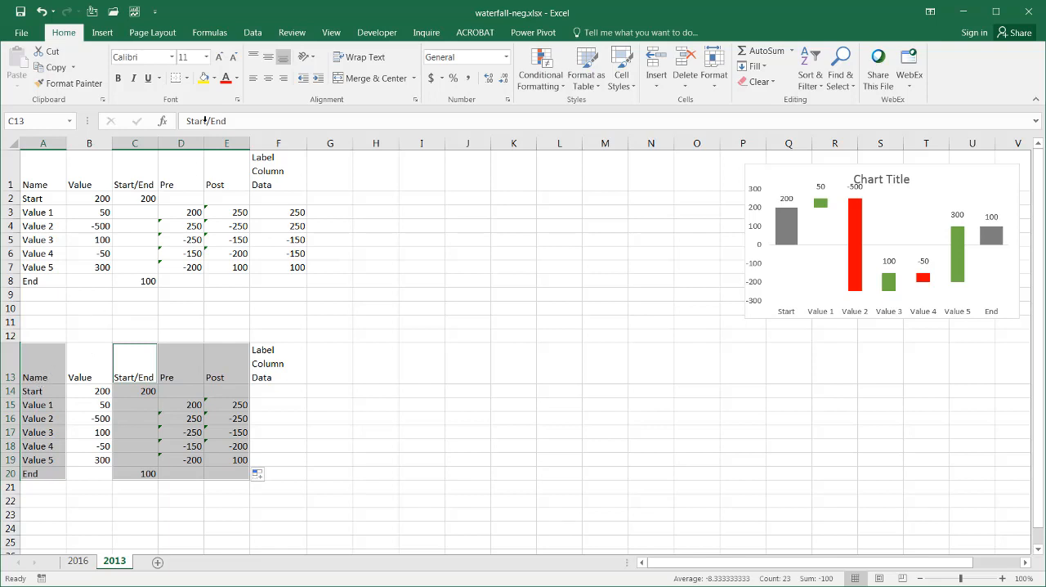
{"action": "left_click", "coordinate": [102, 32]}
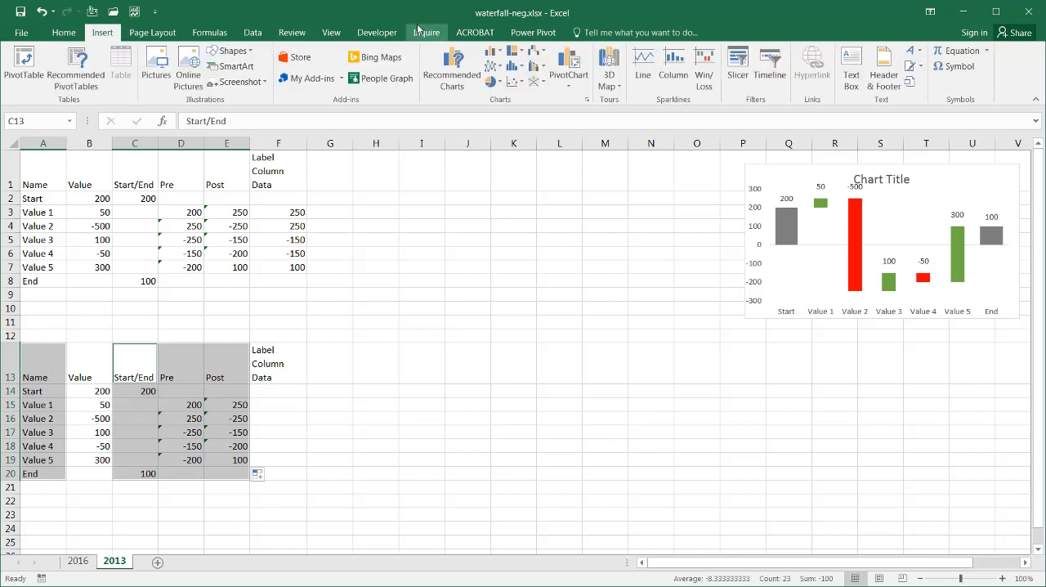
{"action": "left_click", "coordinate": [588, 100]}
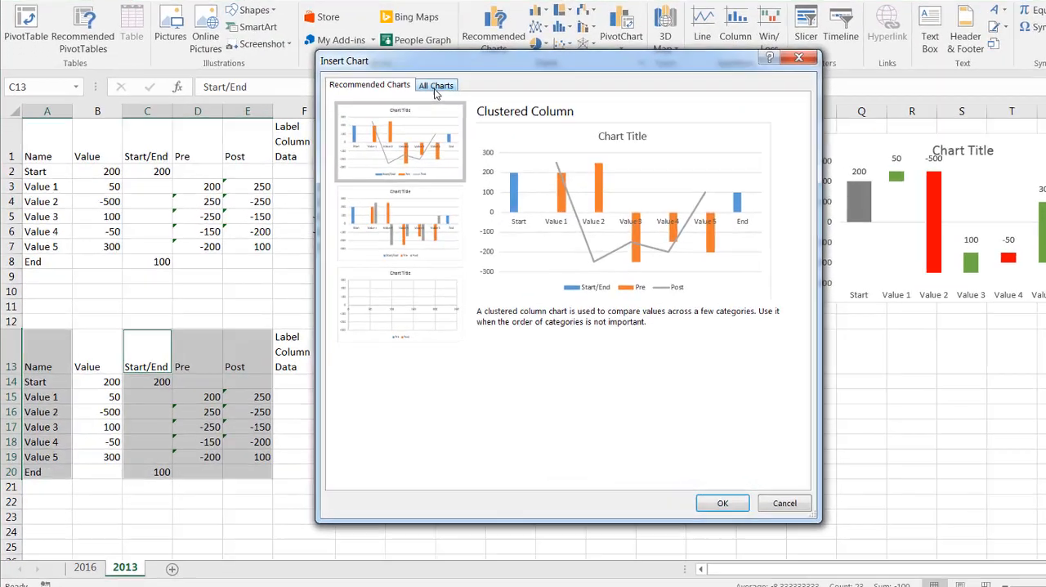
{"action": "left_click", "coordinate": [399, 121]}
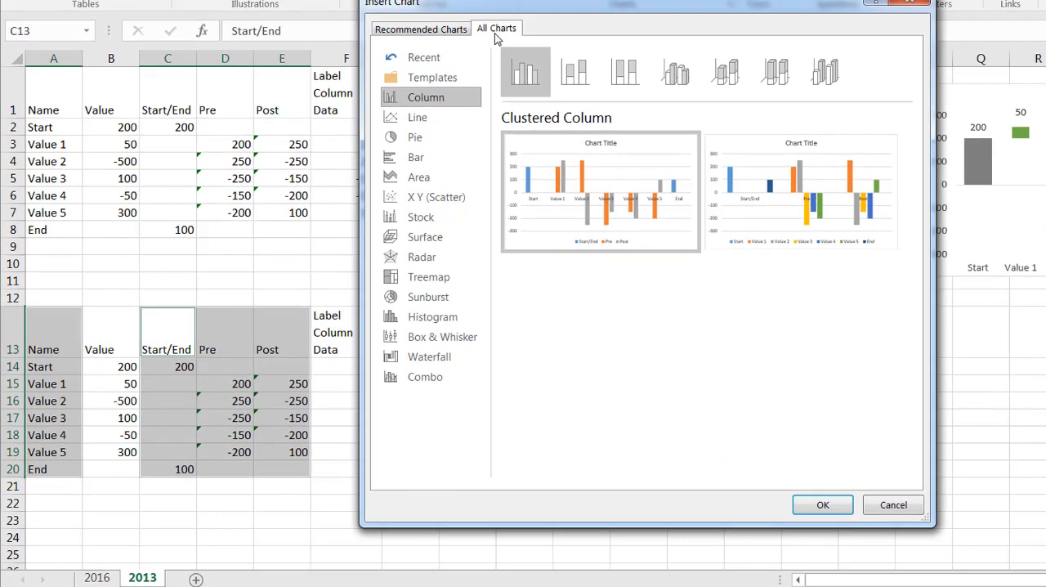
Step: Insert a Combo chart with Start/End as Clustered Column and Pre and Post as Line, and position it beside the lower table
{"action": "left_click", "coordinate": [431, 387]}
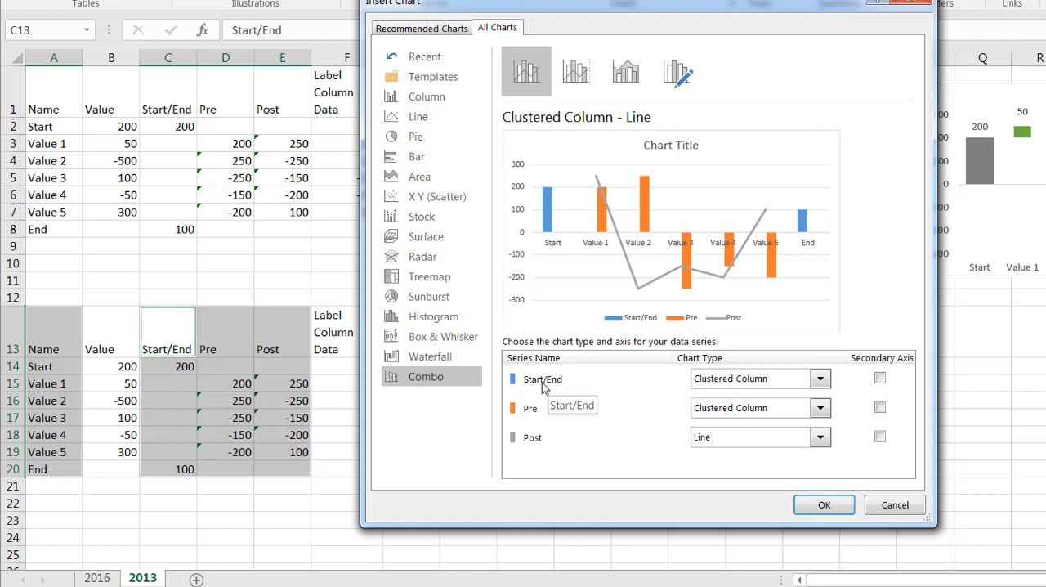
{"action": "left_click", "coordinate": [787, 377]}
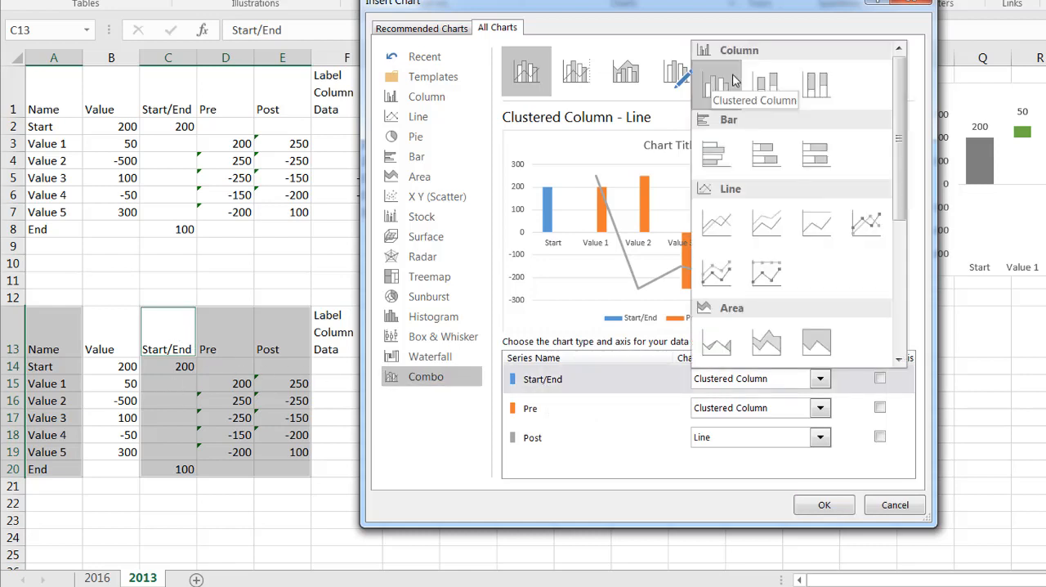
{"action": "left_click", "coordinate": [821, 415]}
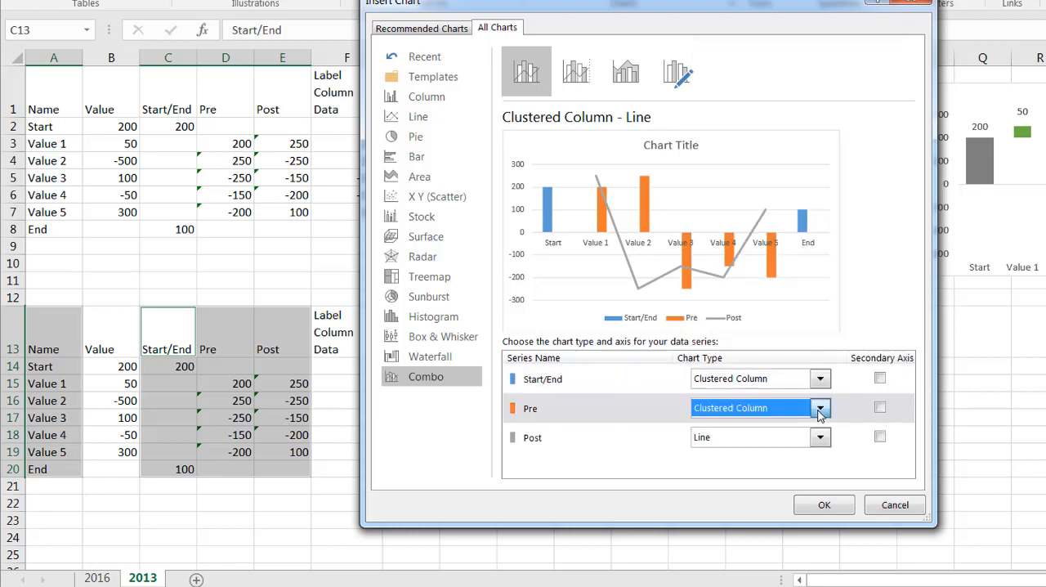
{"action": "left_click", "coordinate": [820, 407]}
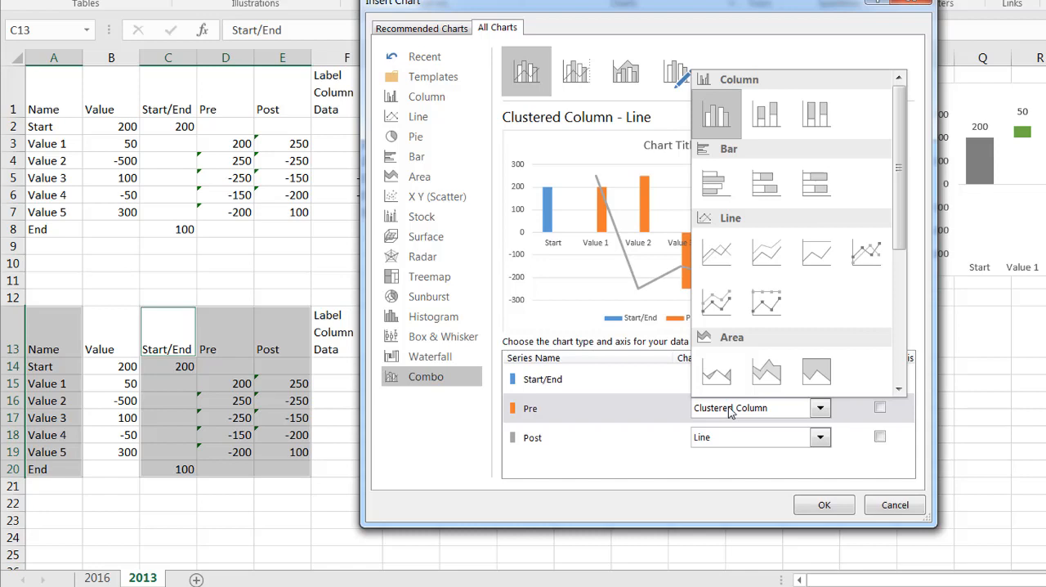
{"action": "left_click", "coordinate": [720, 266]}
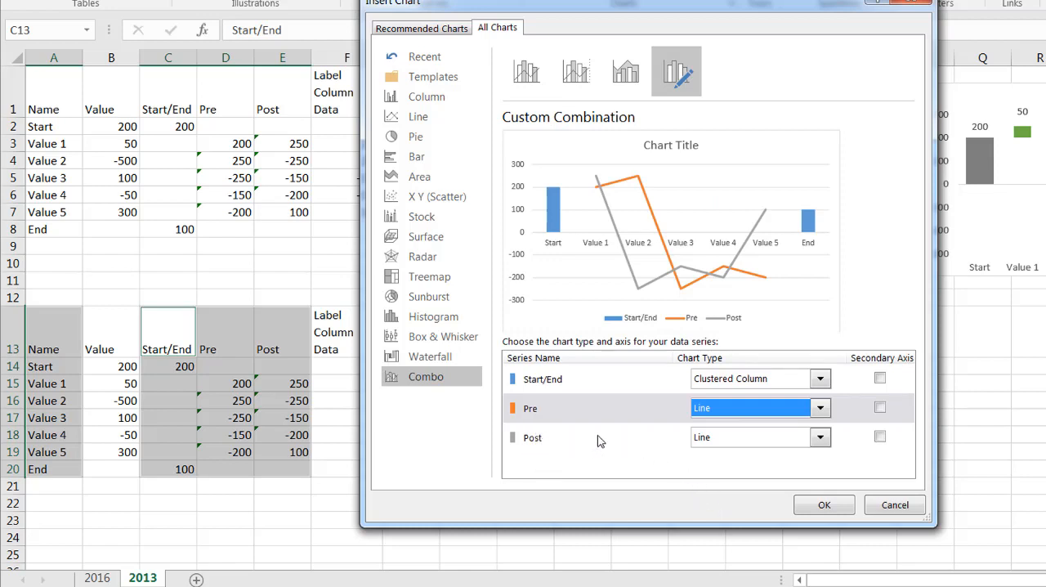
{"action": "left_click", "coordinate": [825, 507]}
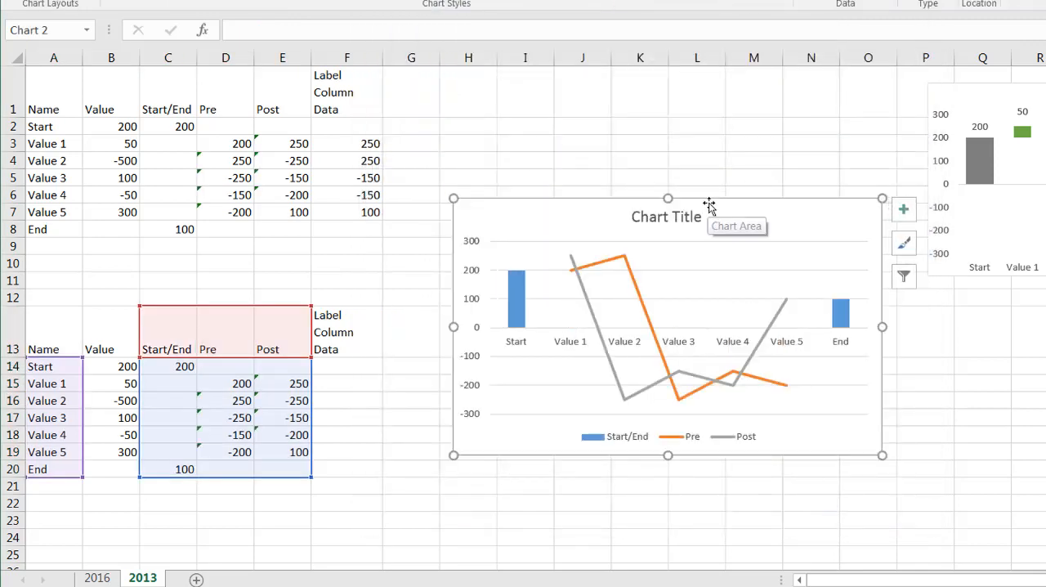
{"action": "left_click_drag", "start_coordinate": [708, 205], "coordinate": [688, 238]}
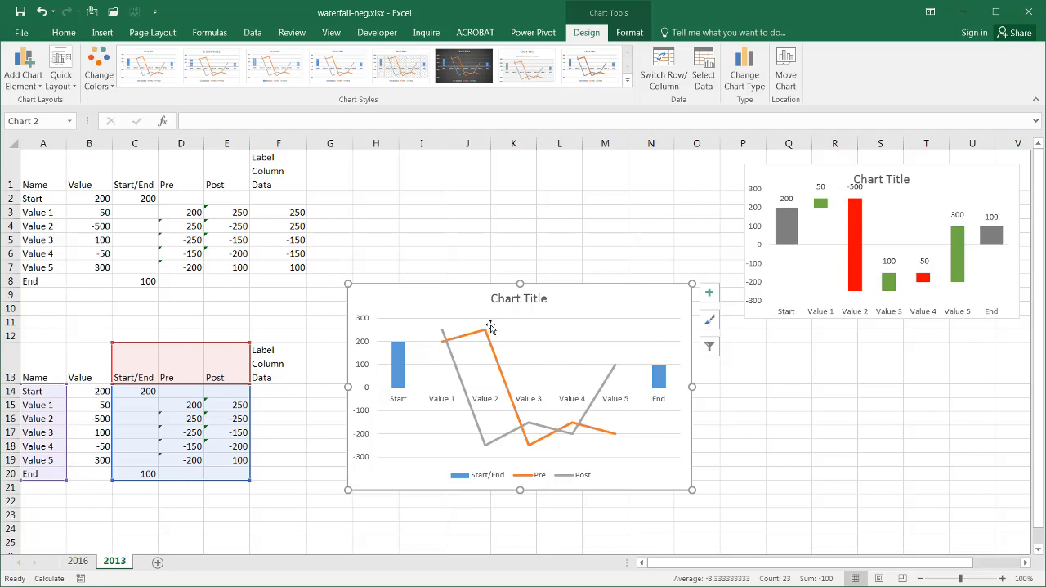
Step: Add Up/Down Bars to the new chart's Pre and Post lines and open the bars' detailed formatting options
{"action": "left_click", "coordinate": [451, 360]}
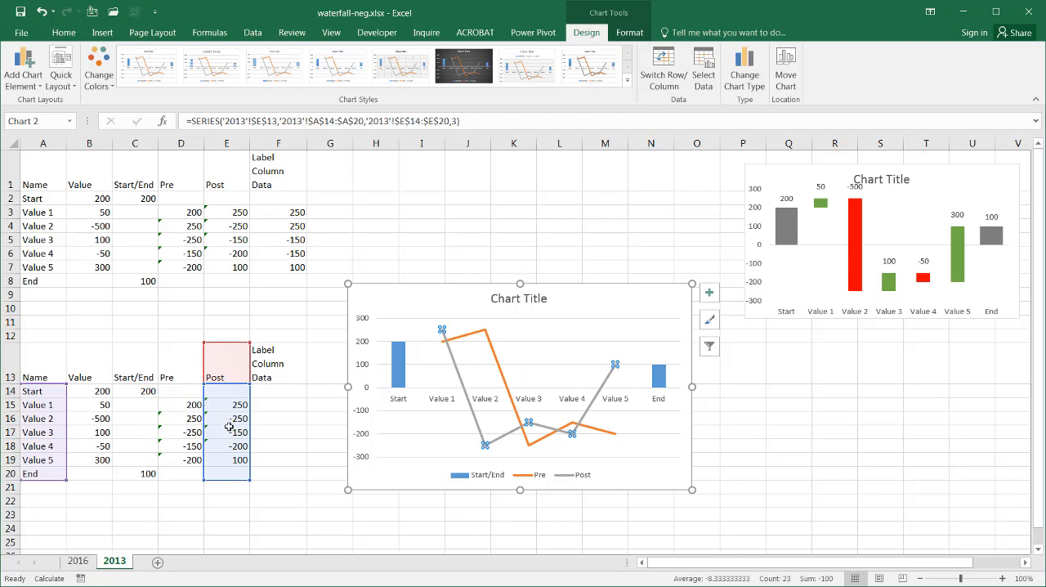
{"action": "left_click", "coordinate": [709, 292]}
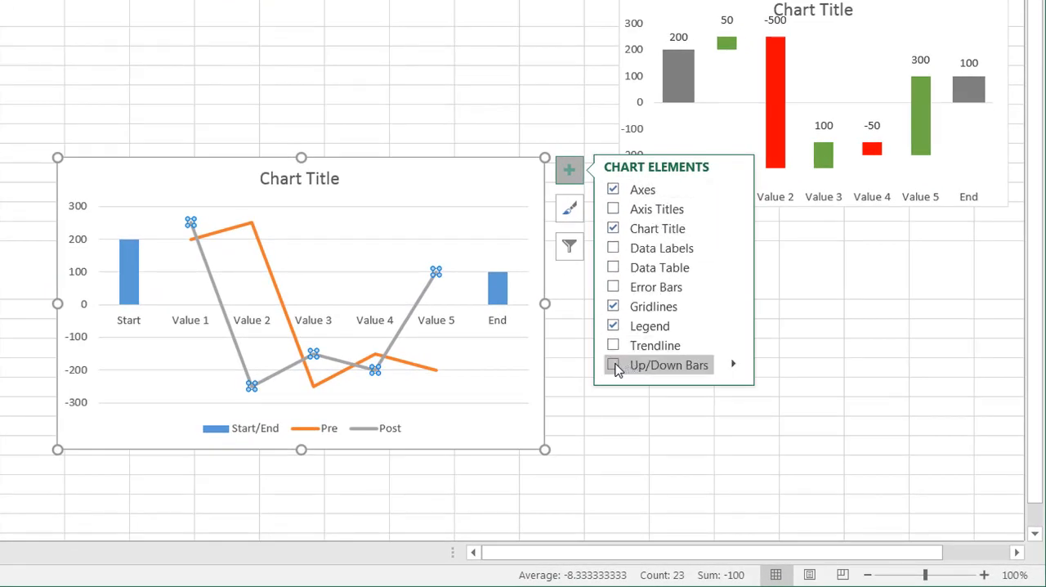
{"action": "left_click", "coordinate": [616, 367]}
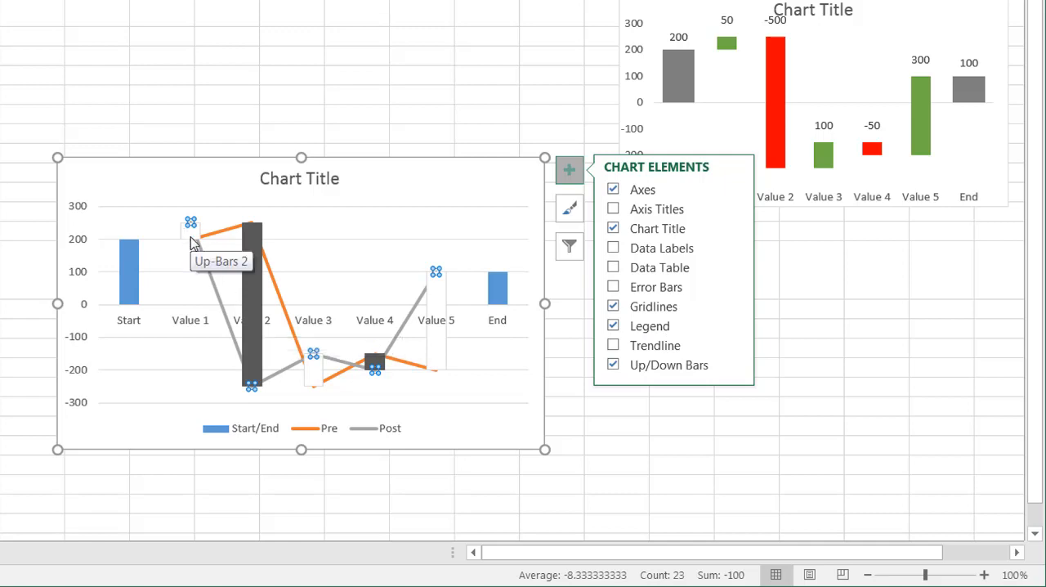
{"action": "left_click", "coordinate": [733, 366]}
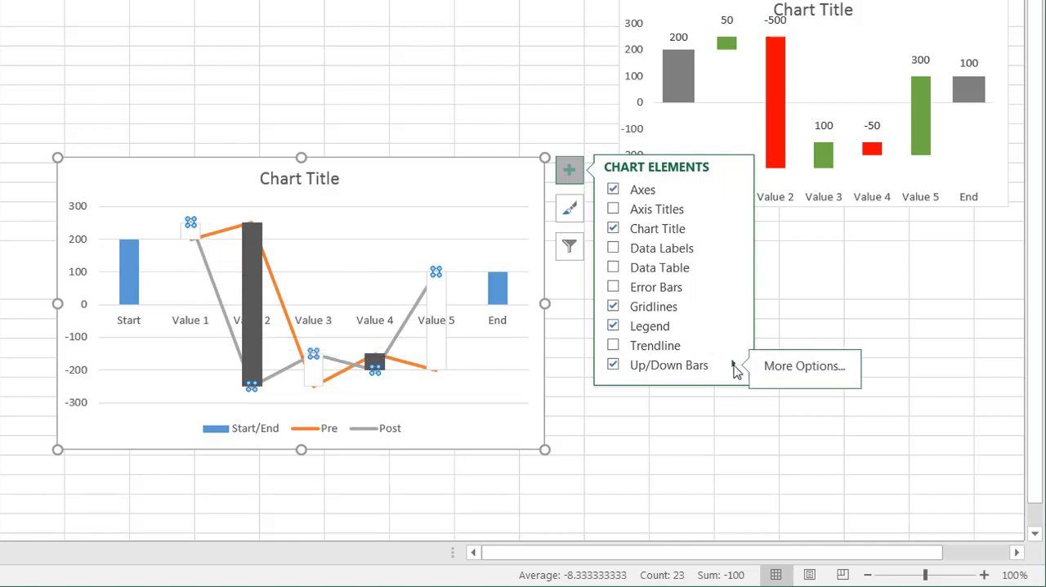
{"action": "left_click", "coordinate": [786, 369]}
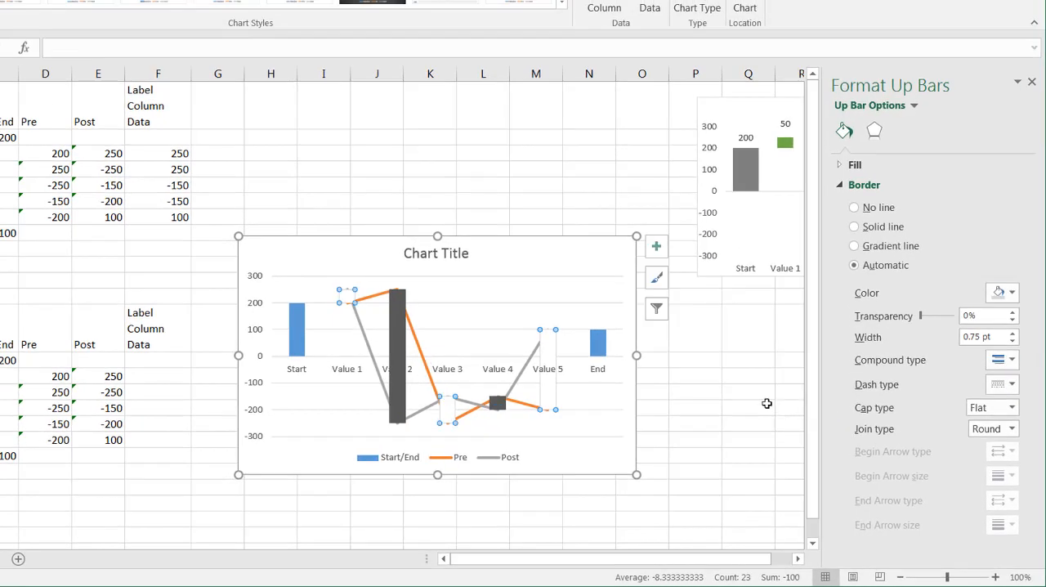
Step: Format the new chart's Down Bars with no border line and a solid red fill
{"action": "left_click", "coordinate": [399, 341]}
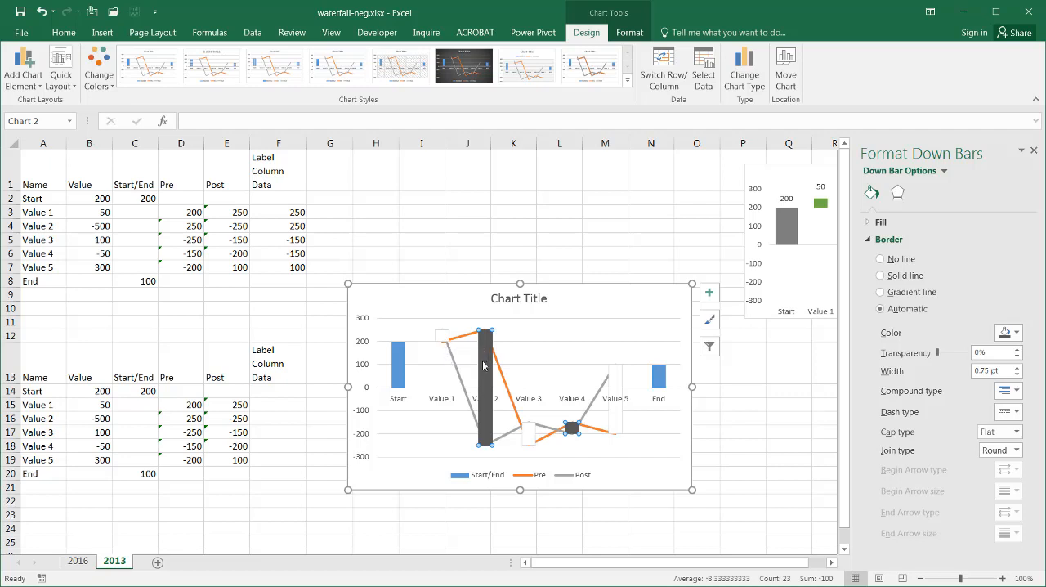
{"action": "left_click", "coordinate": [1013, 333]}
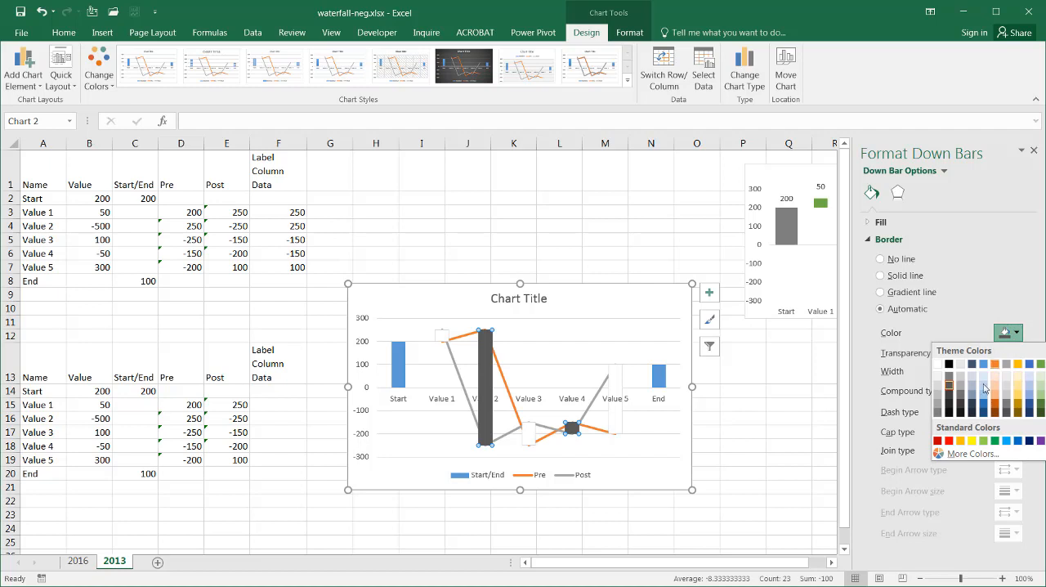
{"action": "left_click", "coordinate": [948, 441]}
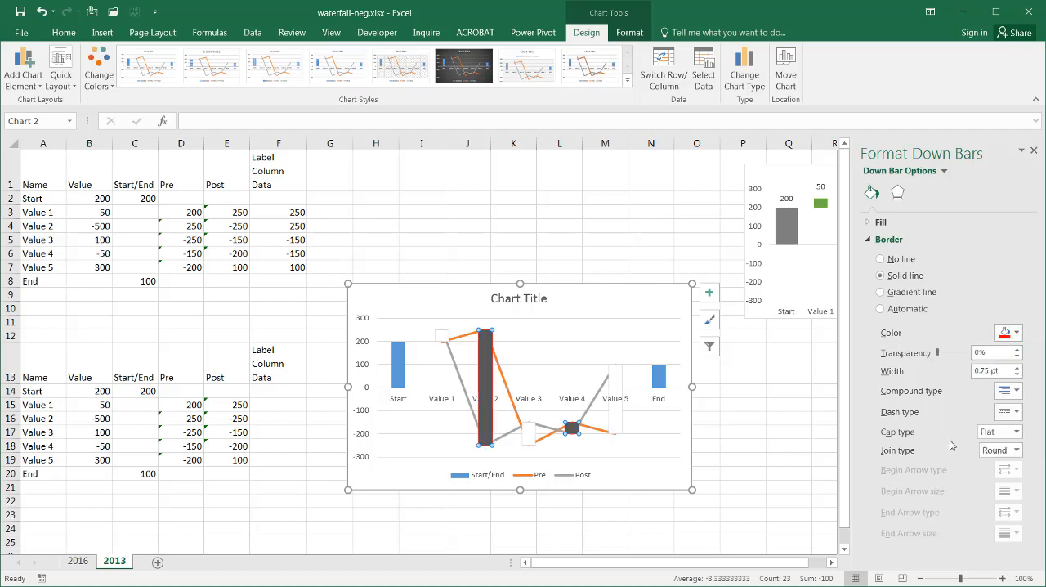
{"action": "left_click", "coordinate": [881, 259]}
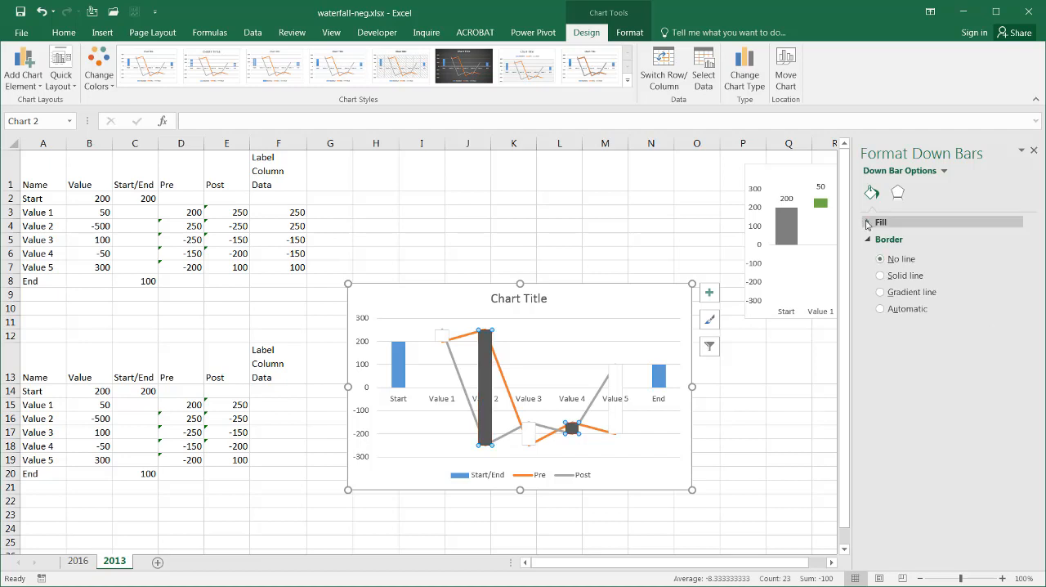
{"action": "left_click", "coordinate": [871, 226]}
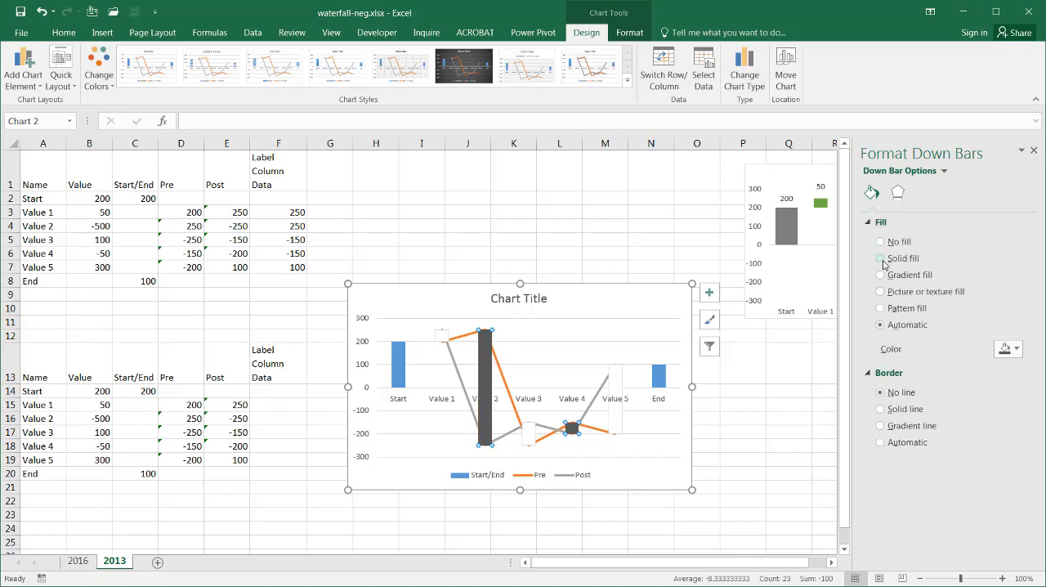
{"action": "left_click", "coordinate": [882, 260]}
{"action": "left_click", "coordinate": [1006, 349]}
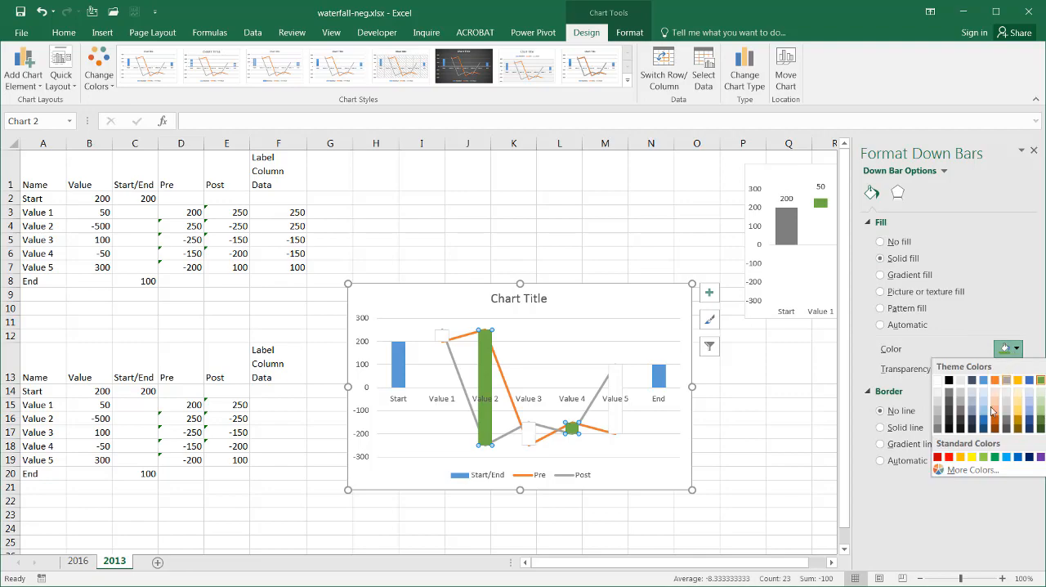
{"action": "left_click", "coordinate": [950, 456]}
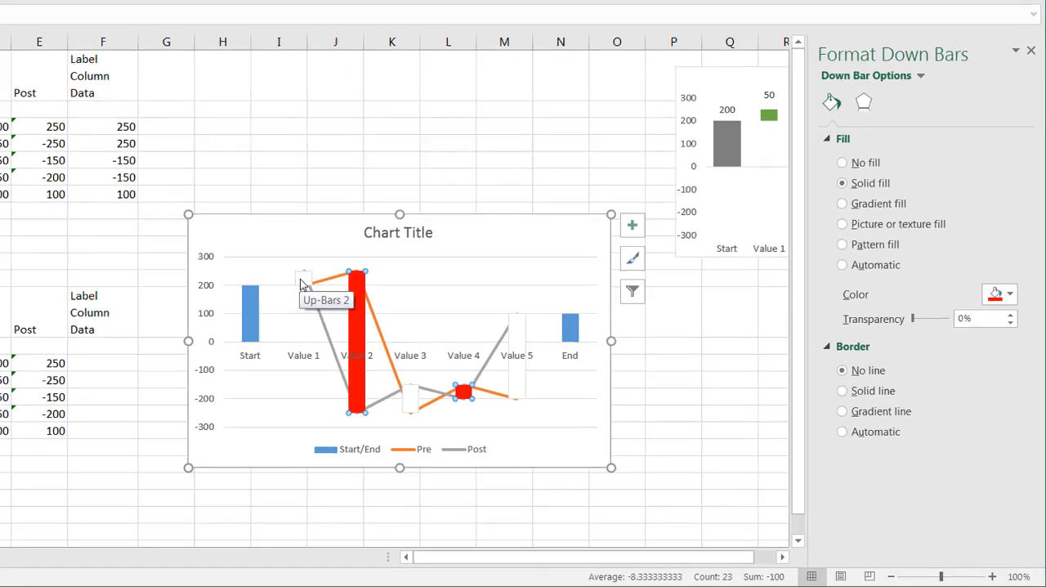
Step: Give the new chart's Up Bars a solid light green fill
{"action": "left_click", "coordinate": [441, 335]}
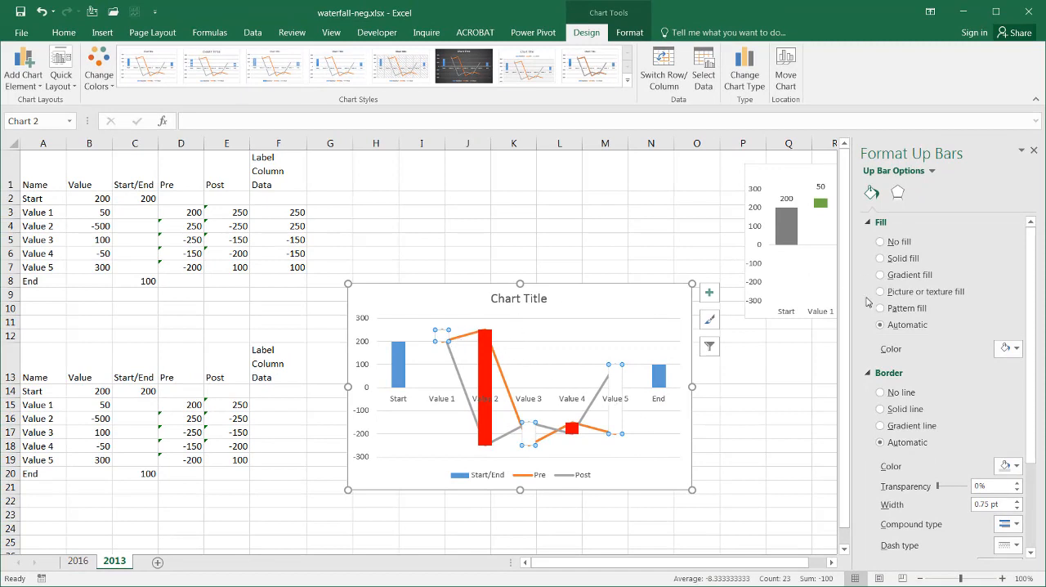
{"action": "left_click", "coordinate": [881, 257]}
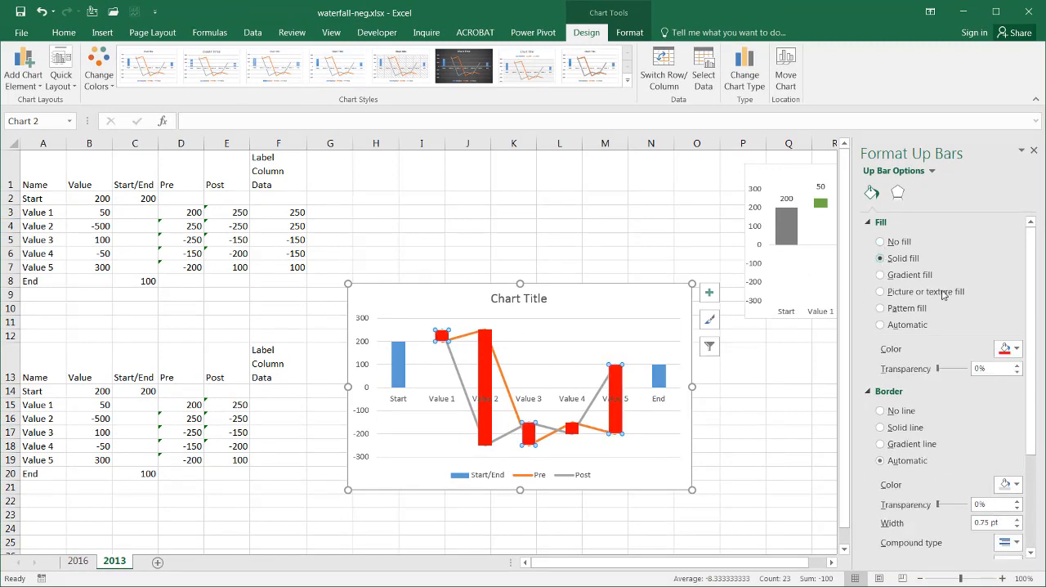
{"action": "left_click", "coordinate": [1014, 350]}
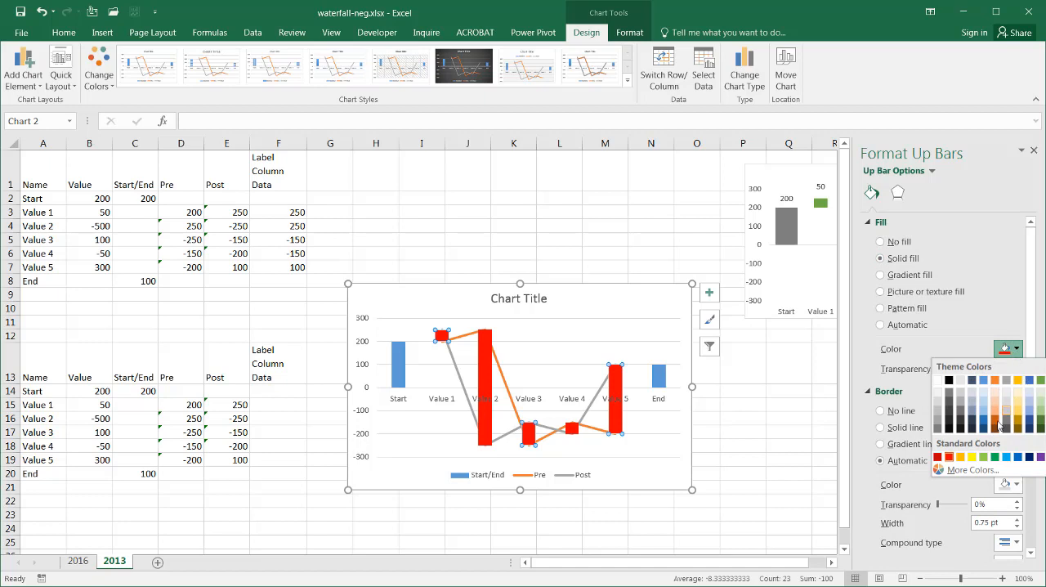
{"action": "left_click", "coordinate": [984, 457]}
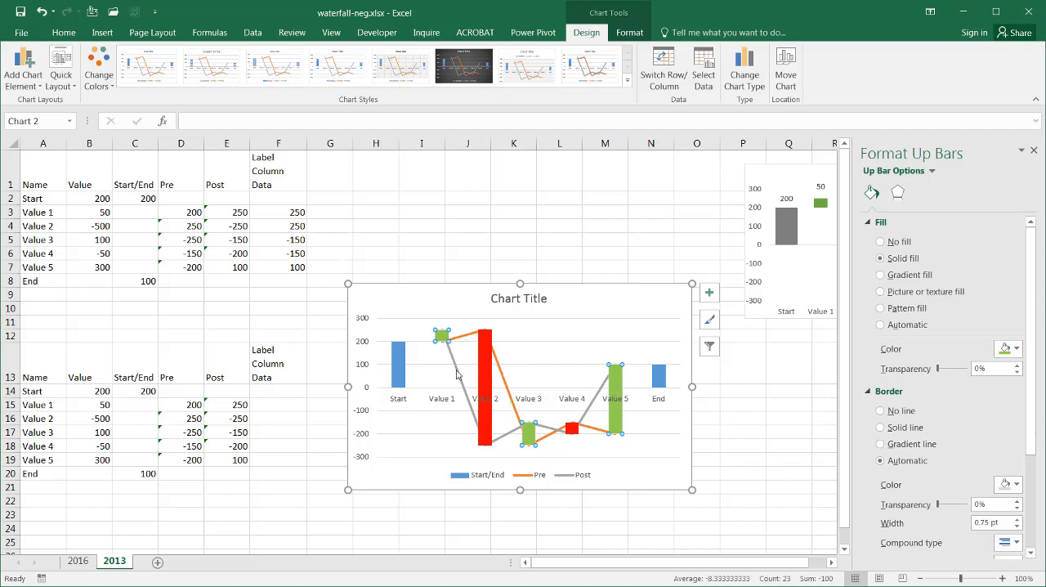
Step: Hide the connecting lines of the Post and Pre series by setting both to No line, and close the formatting options
{"action": "mouse_move", "coordinate": [456, 374]}
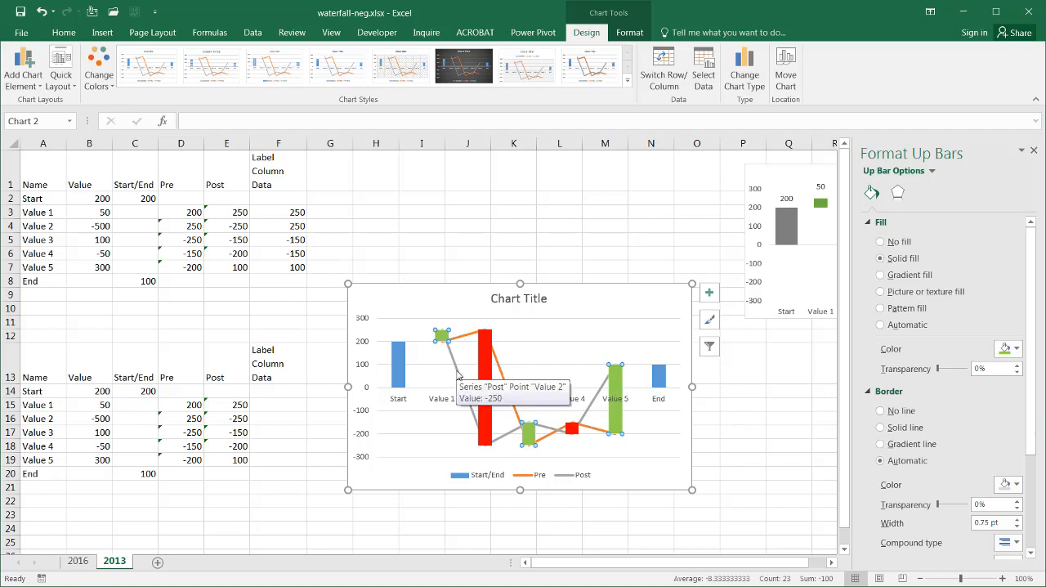
{"action": "left_click", "coordinate": [456, 373]}
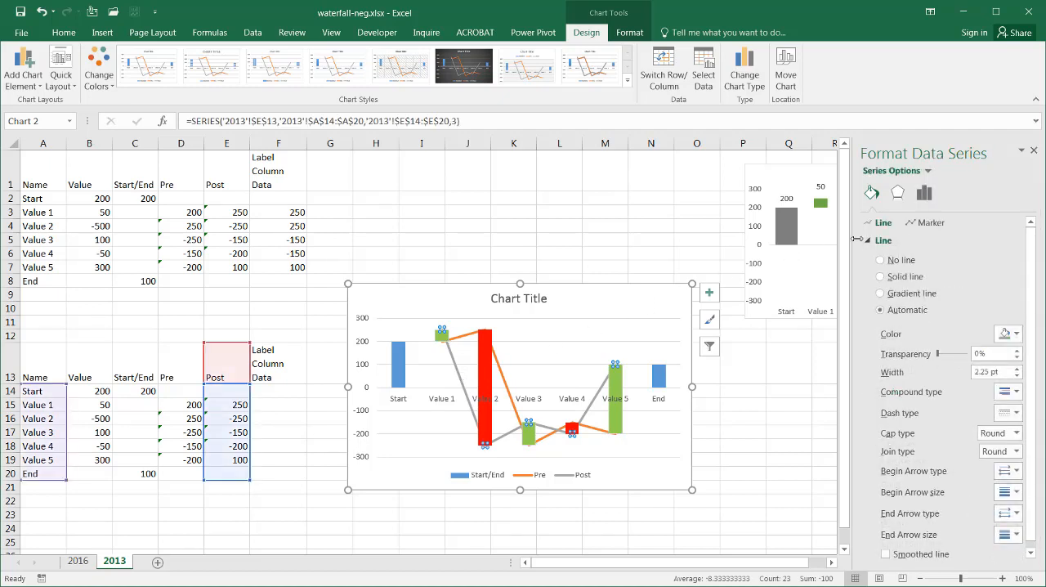
{"action": "left_click", "coordinate": [881, 260]}
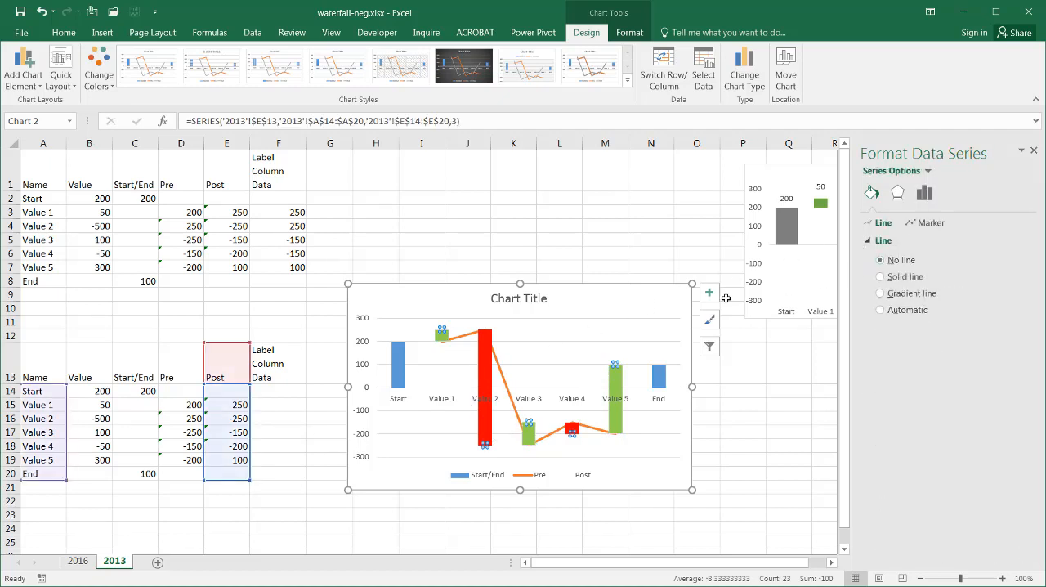
{"action": "left_click", "coordinate": [499, 380]}
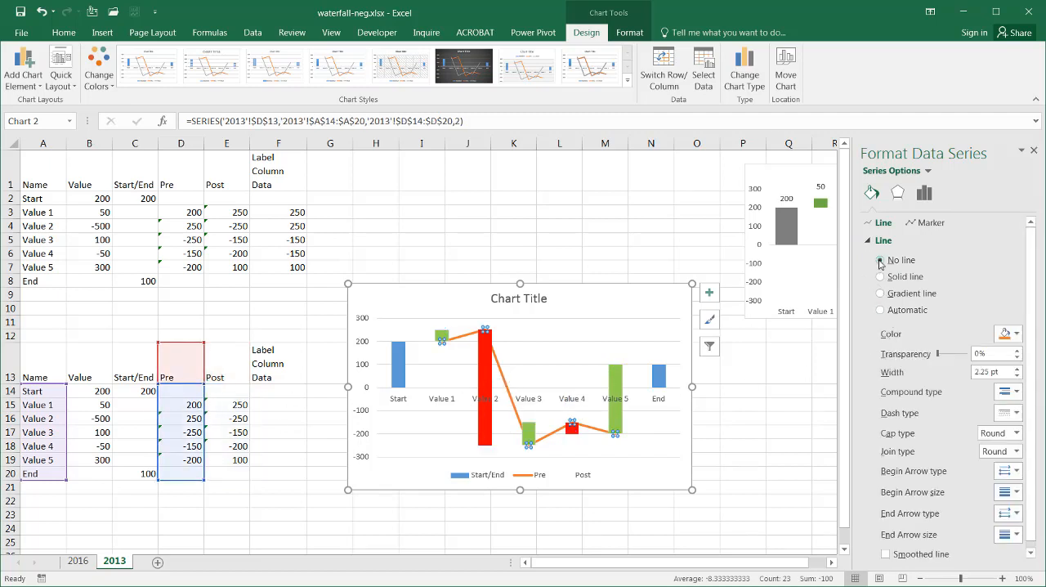
{"action": "left_click", "coordinate": [880, 260]}
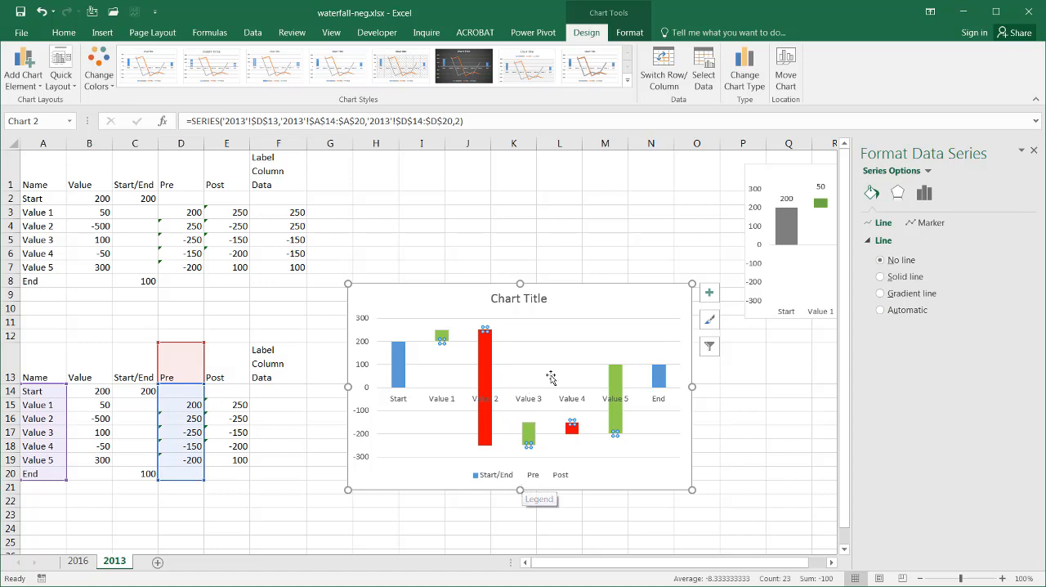
{"action": "left_click", "coordinate": [1033, 151]}
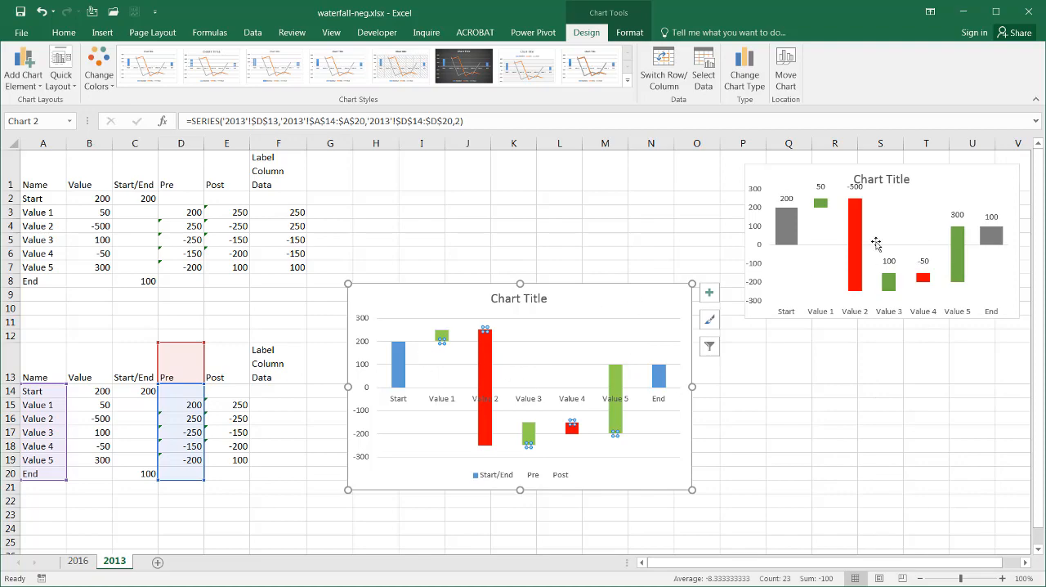
Step: Delete the horizontal gridlines from the new chart's plot area
{"action": "left_click", "coordinate": [610, 321]}
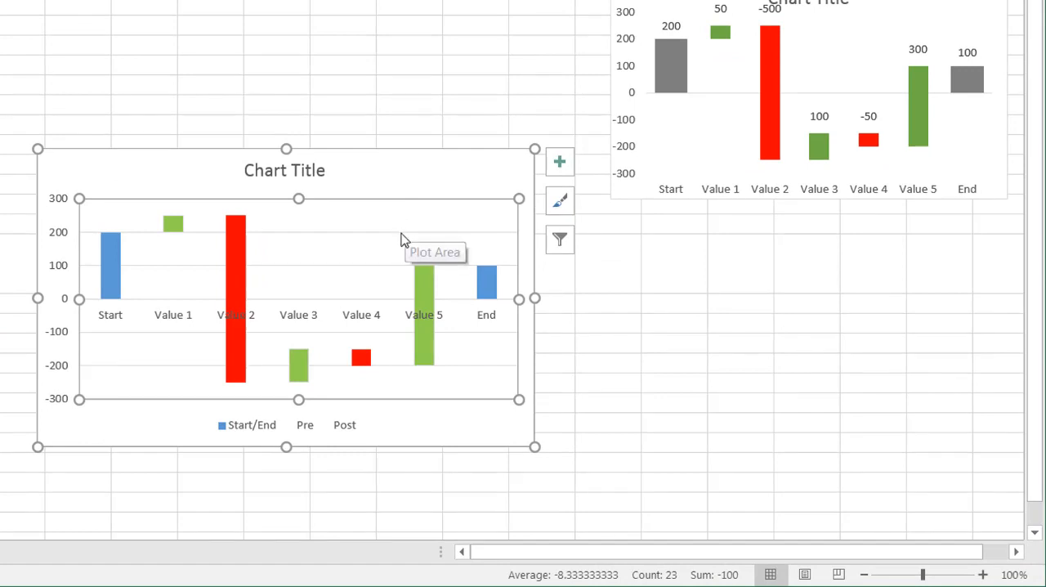
{"action": "left_click", "coordinate": [401, 234]}
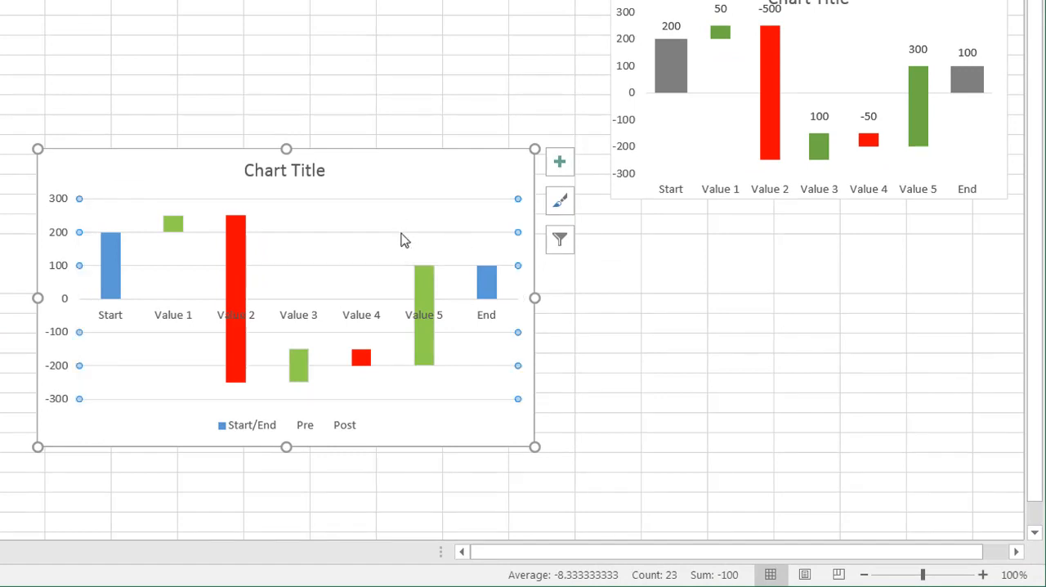
{"action": "key", "text": "Delete"}
Step: Give the Start/End columns a solid medium gray fill from the theme colors, close the formatting options and deselect the chart
{"action": "left_click", "coordinate": [484, 283]}
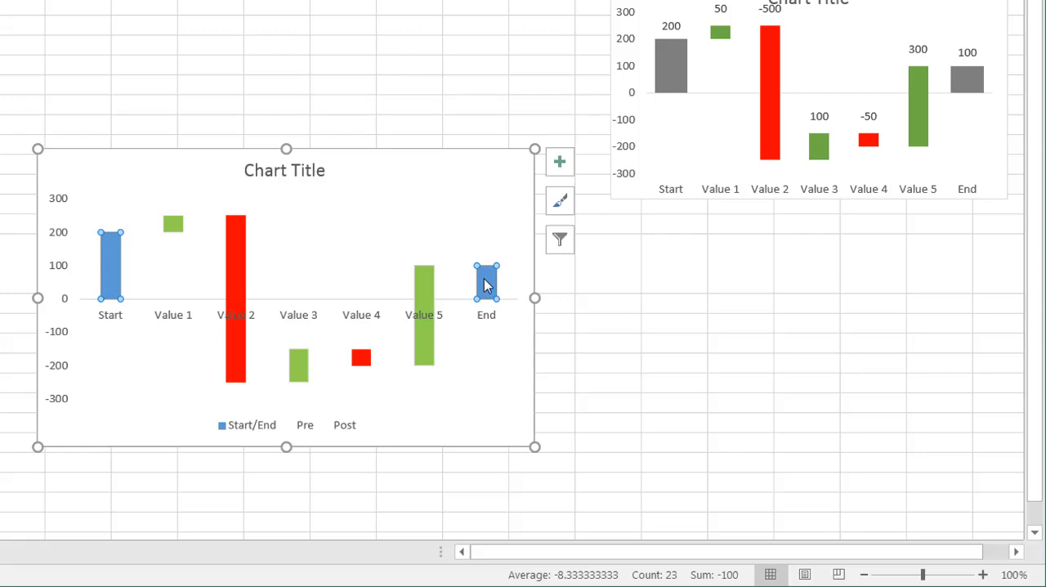
{"action": "right_click", "coordinate": [484, 283]}
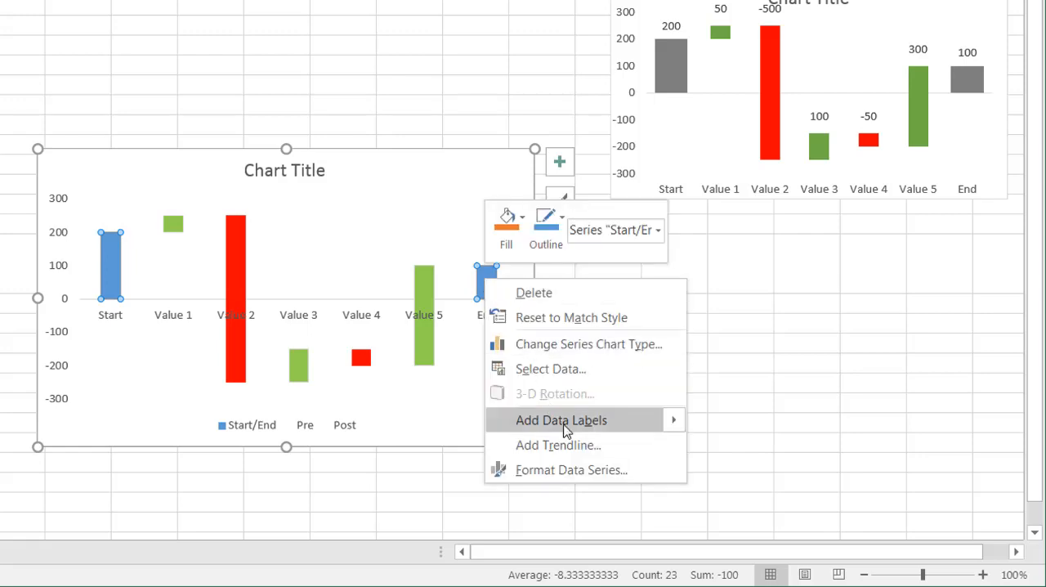
{"action": "left_click", "coordinate": [590, 466]}
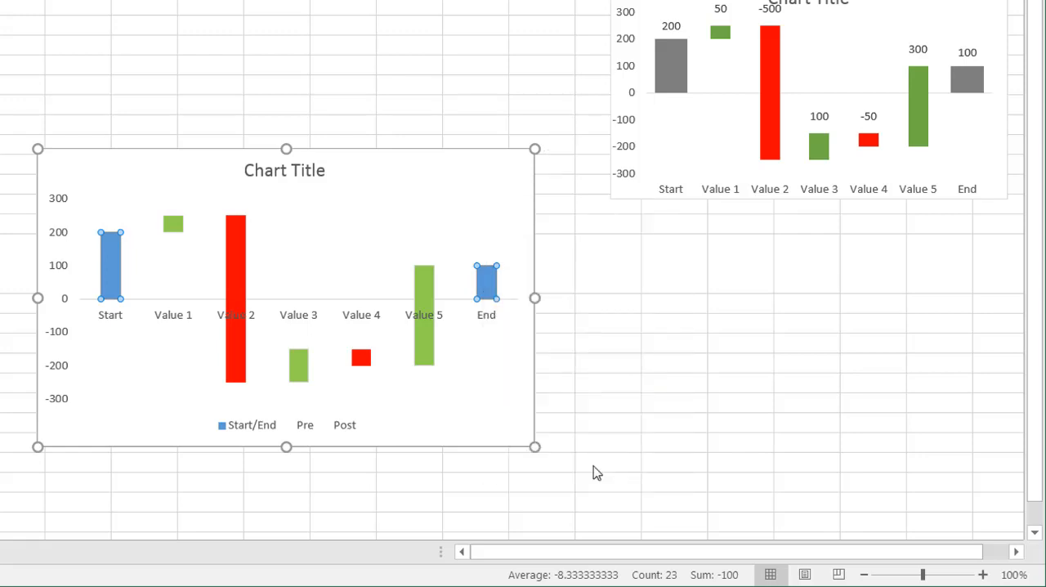
{"action": "left_click", "coordinate": [796, 16]}
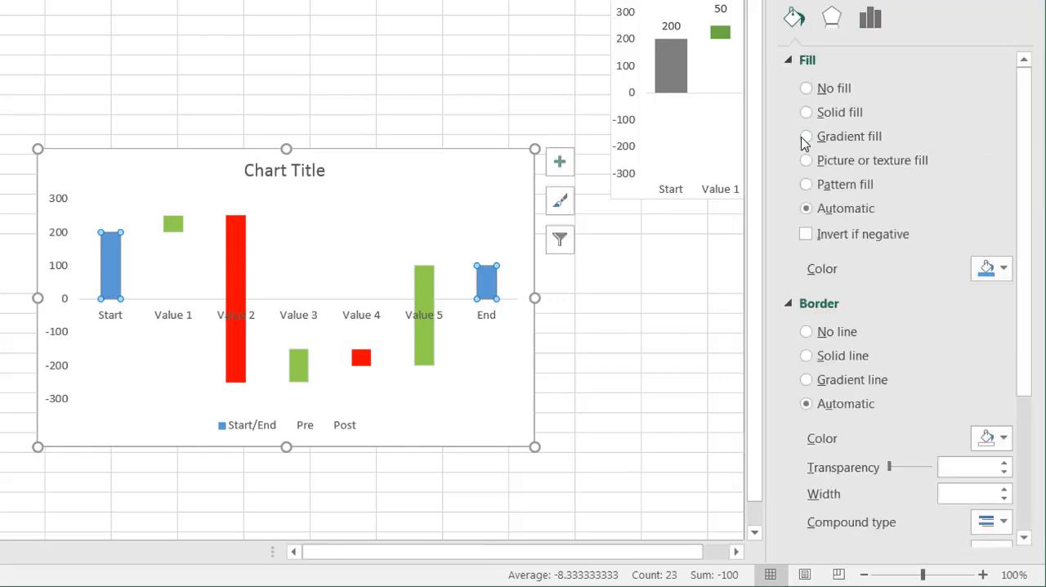
{"action": "left_click", "coordinate": [806, 113]}
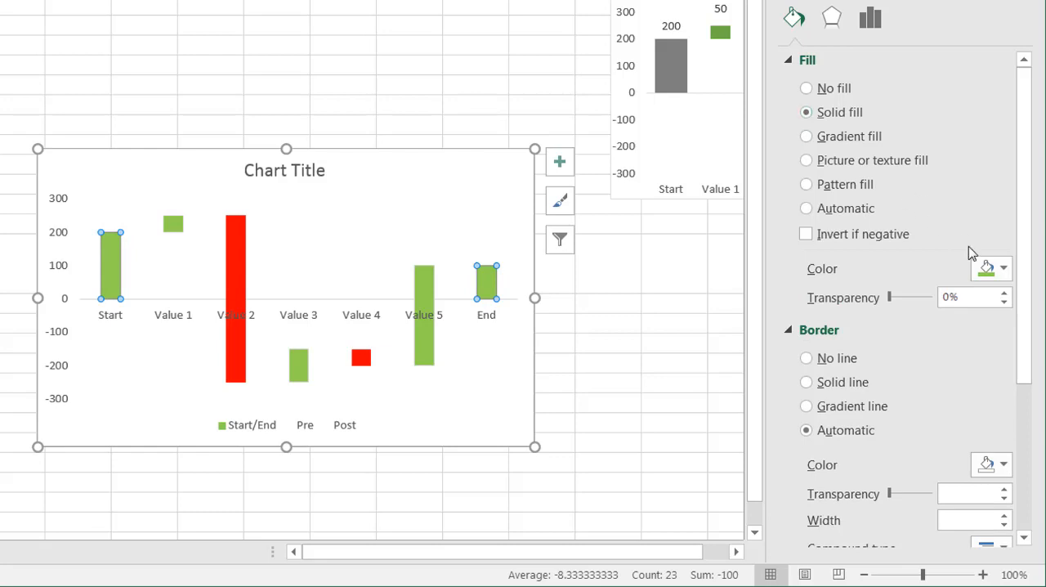
{"action": "left_click", "coordinate": [999, 276]}
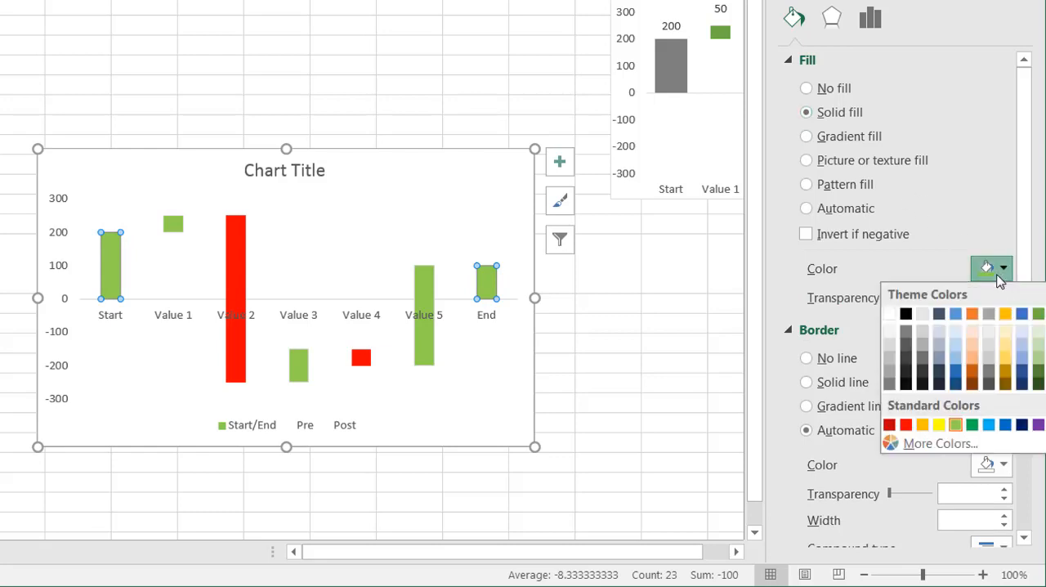
{"action": "left_click", "coordinate": [890, 384]}
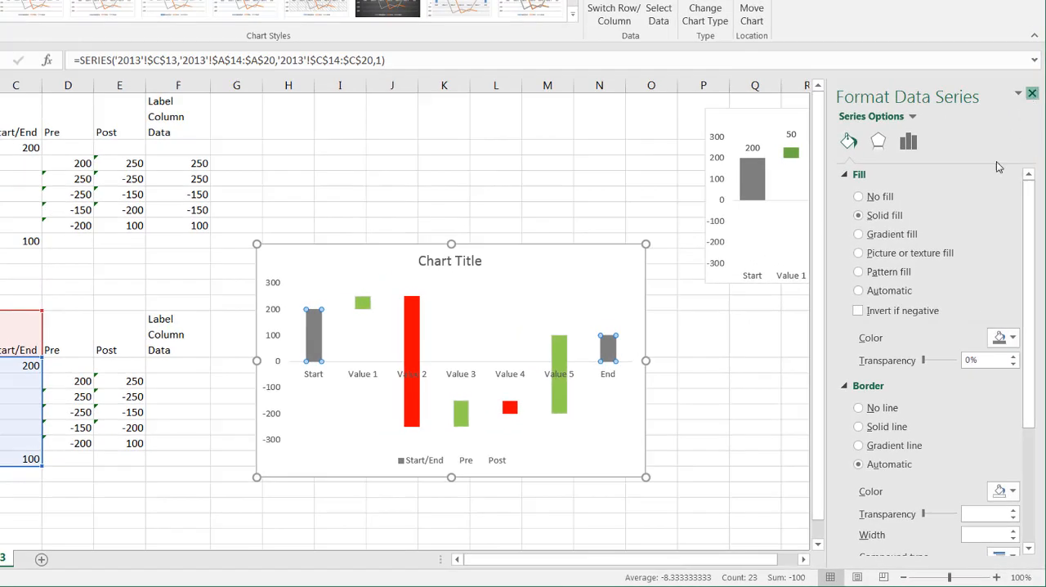
{"action": "left_click", "coordinate": [1032, 94]}
{"action": "left_click", "coordinate": [858, 365]}
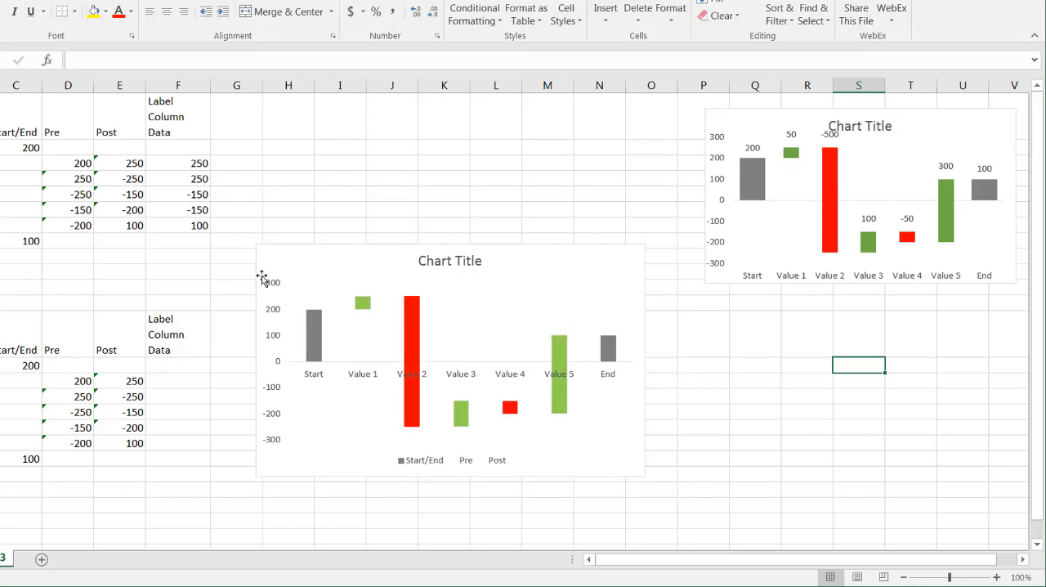
Step: Add data labels to the Start/End columns of the new chart
{"action": "left_click", "coordinate": [316, 338]}
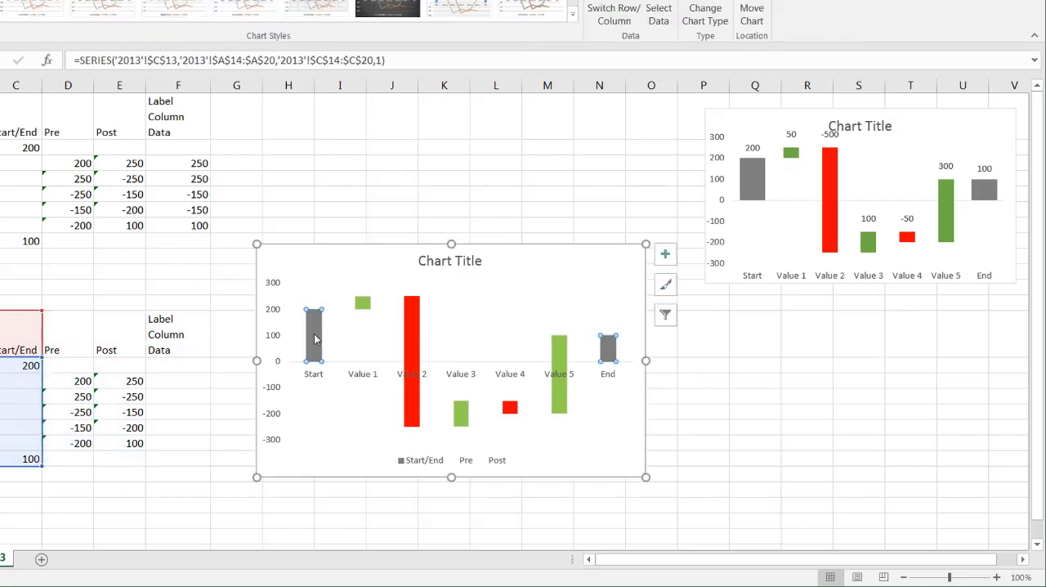
{"action": "right_click", "coordinate": [315, 338]}
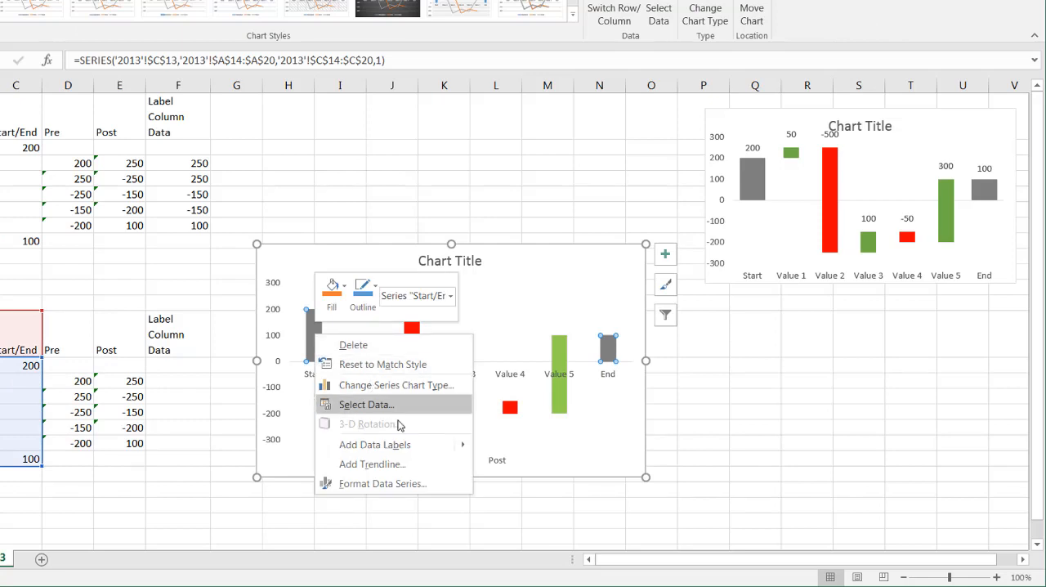
{"action": "mouse_move", "coordinate": [433, 448]}
{"action": "left_click", "coordinate": [532, 445]}
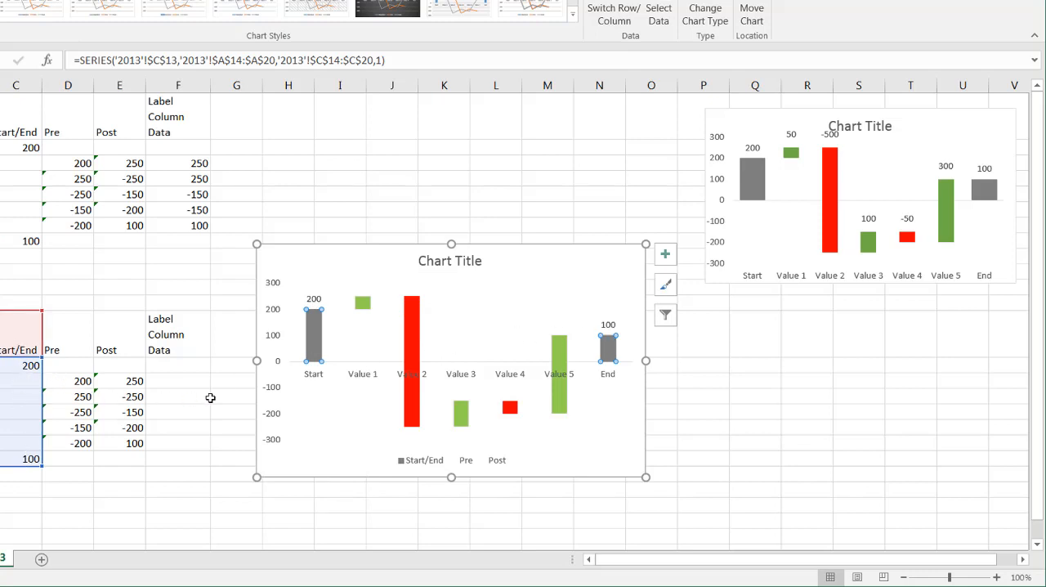
Step: Examine the chart's Up Bars and the empty label cell F15, and compare the Value 1 Pre in D15 with Post in E15
{"action": "left_click", "coordinate": [359, 307]}
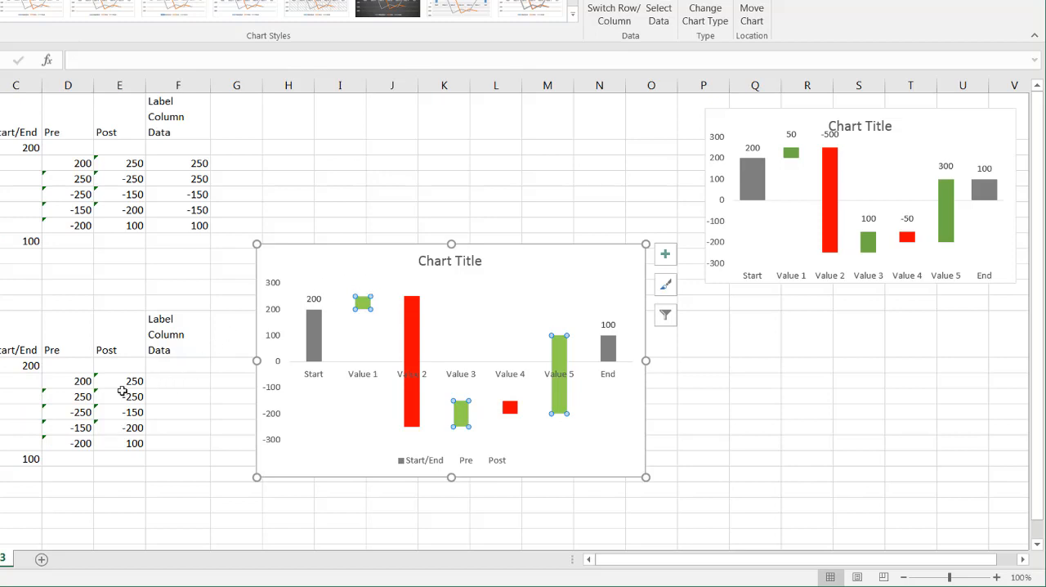
{"action": "left_click", "coordinate": [167, 384]}
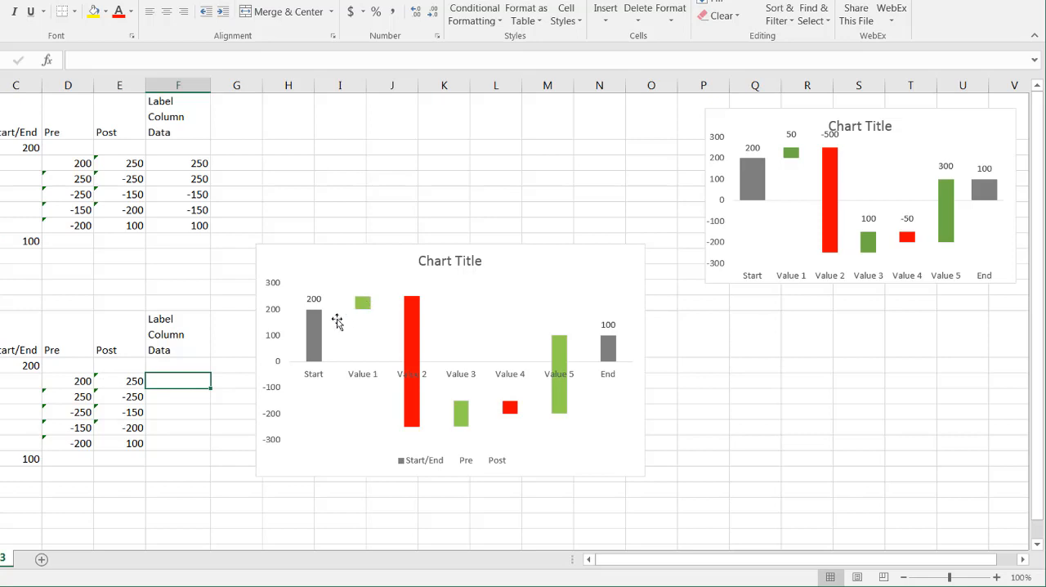
{"action": "left_click", "coordinate": [75, 378]}
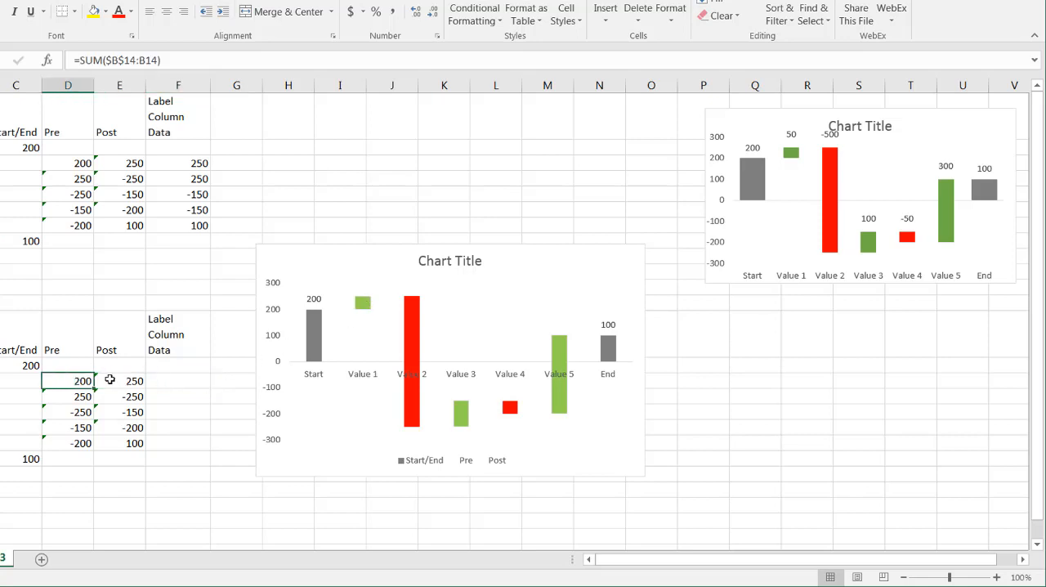
{"action": "left_click", "coordinate": [102, 380]}
{"action": "left_click", "coordinate": [62, 381]}
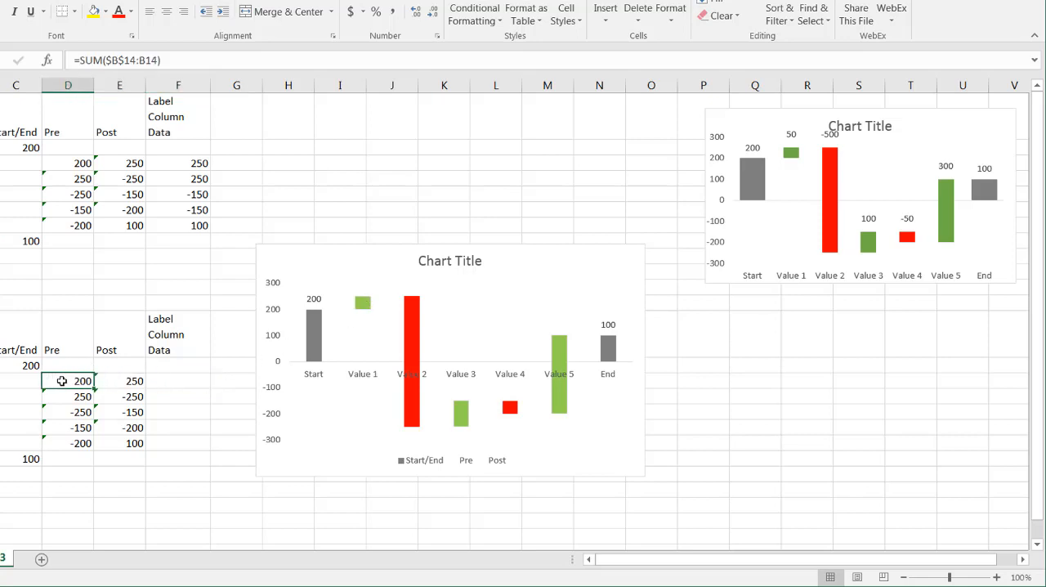
{"action": "left_click", "coordinate": [129, 385]}
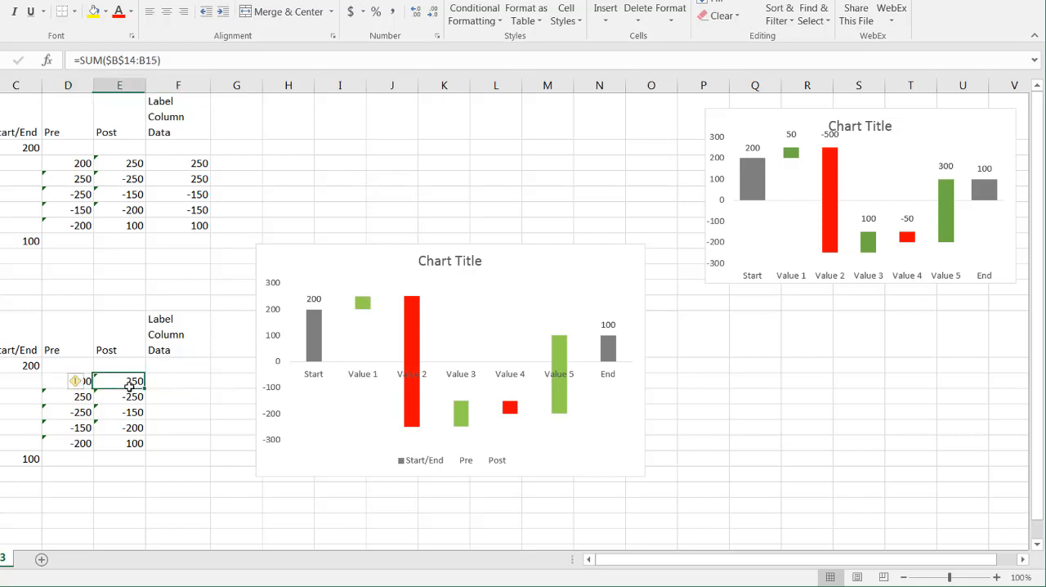
{"action": "left_click", "coordinate": [47, 381]}
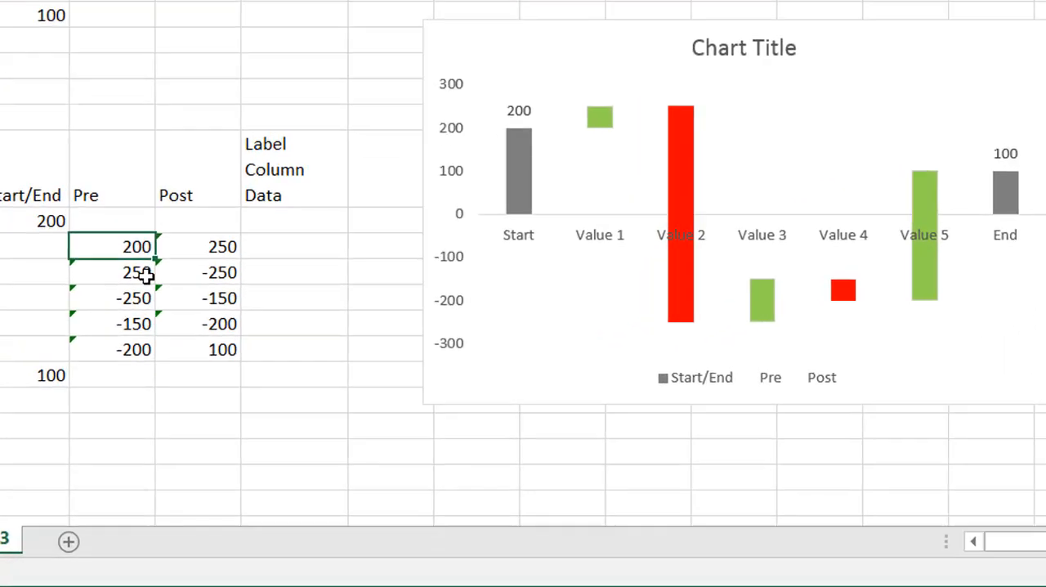
Step: Enter a MAX formula in F15 that returns the larger of the Value 1 Pre and Post amounts, D15:E15
{"action": "left_click_drag", "start_coordinate": [91, 398], "coordinate": [103, 394]}
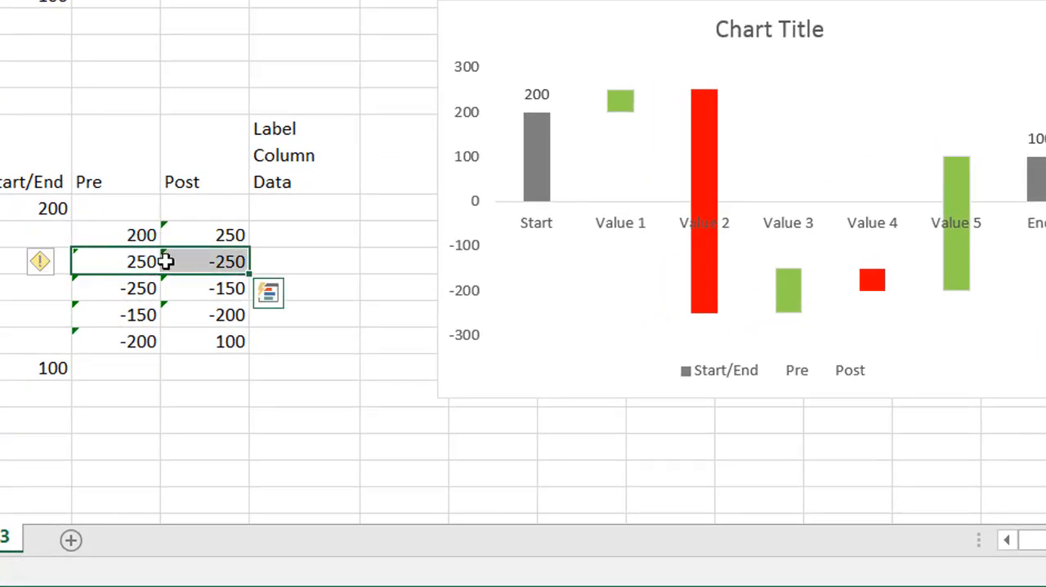
{"action": "left_click", "coordinate": [281, 233]}
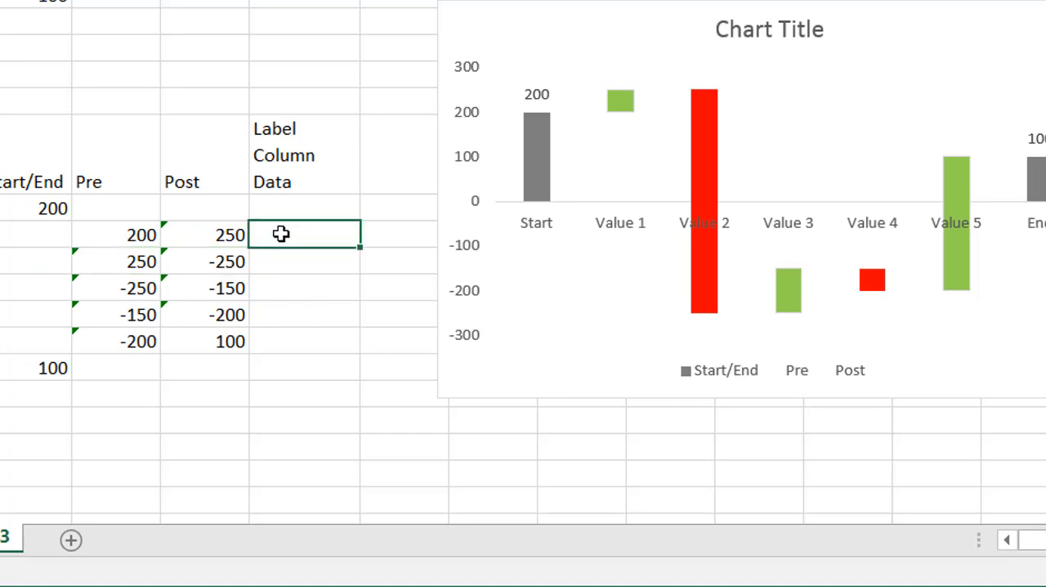
{"action": "type", "text": "=max"}
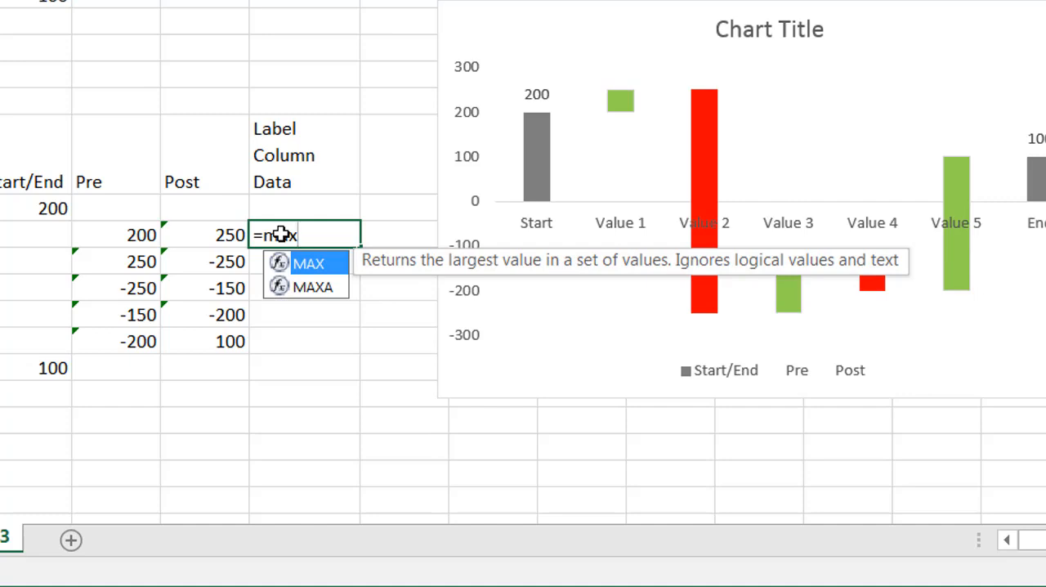
{"action": "key", "text": "Tab"}
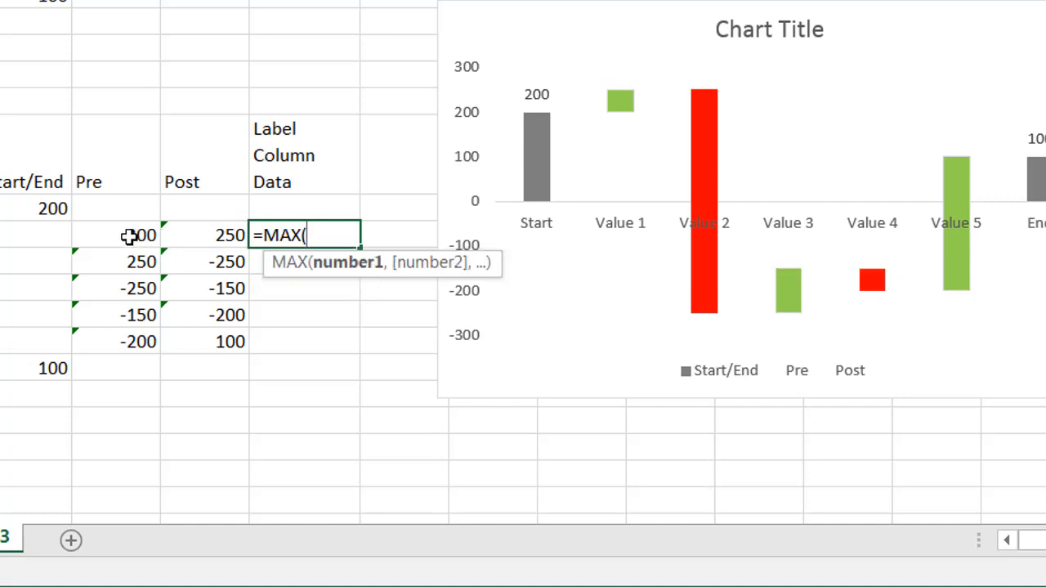
{"action": "left_click_drag", "start_coordinate": [128, 236], "coordinate": [198, 236]}
{"action": "key", "text": "Return"}
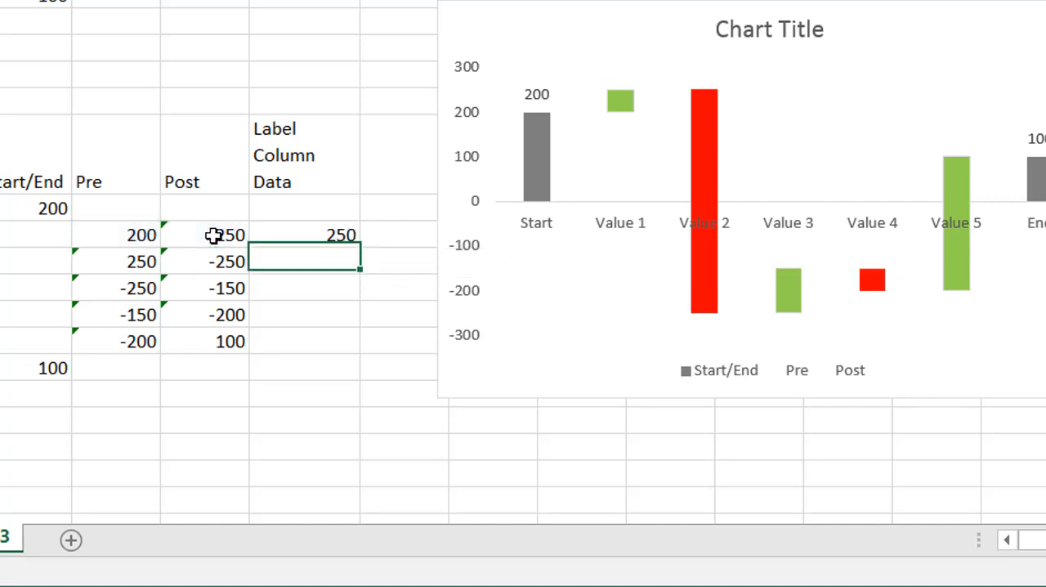
Step: Copy the MAX formula from F15 down through F19 and check the copied cells for Value 2 and Value 3
{"action": "left_click", "coordinate": [292, 235]}
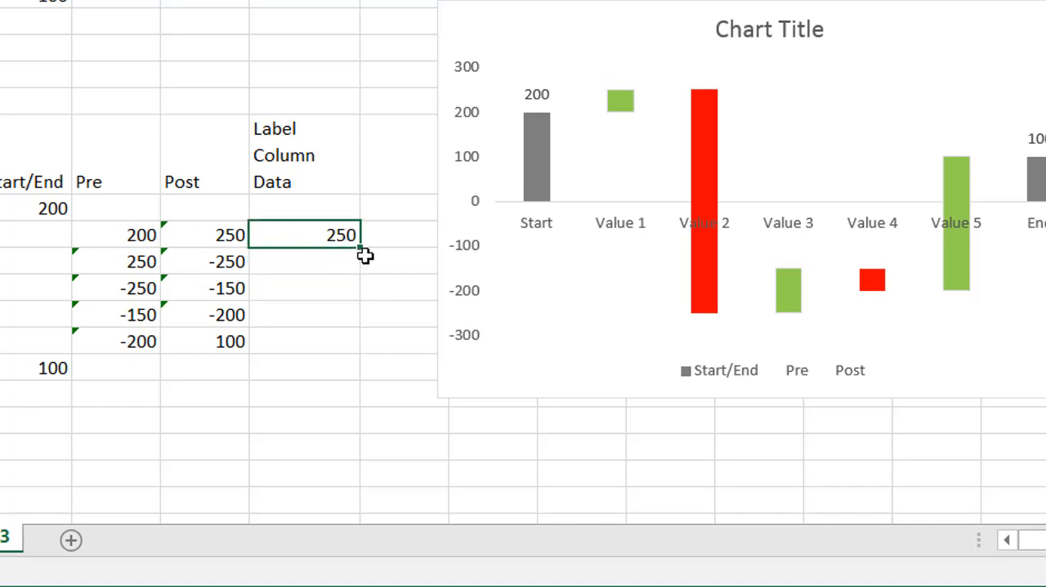
{"action": "left_click_drag", "start_coordinate": [358, 260], "coordinate": [343, 354]}
{"action": "left_click", "coordinate": [329, 262]}
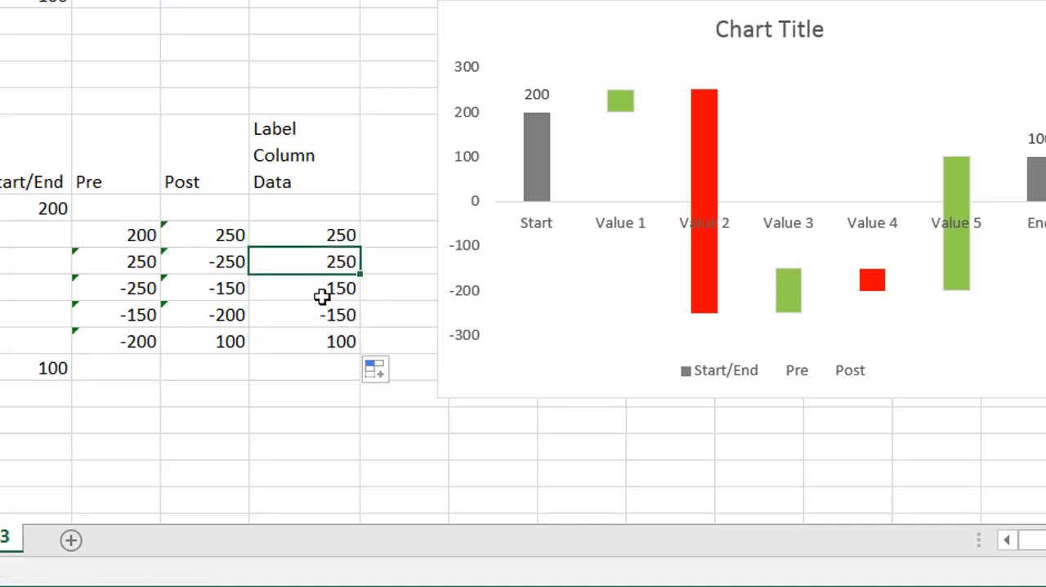
{"action": "left_click", "coordinate": [317, 292]}
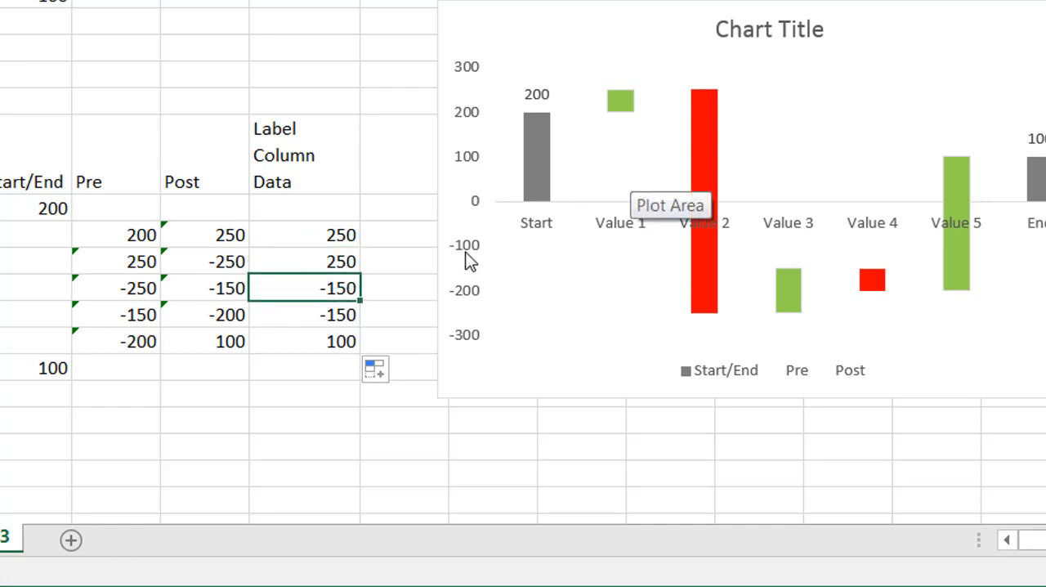
Step: Add a data series to the new chart, with its name taken from F13 and its values from F14:F19
{"action": "right_click", "coordinate": [776, 139]}
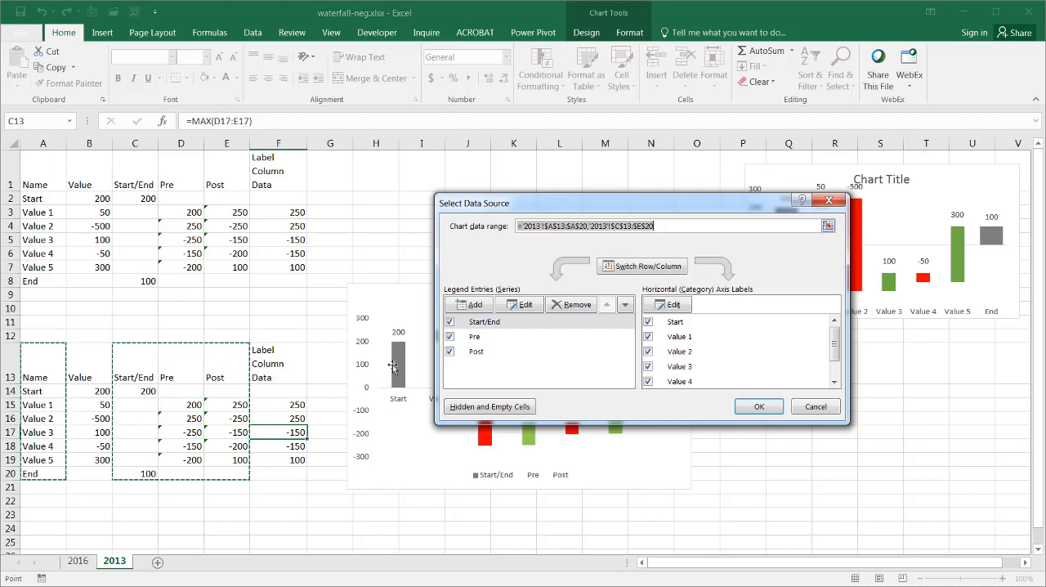
{"action": "left_click", "coordinate": [473, 306]}
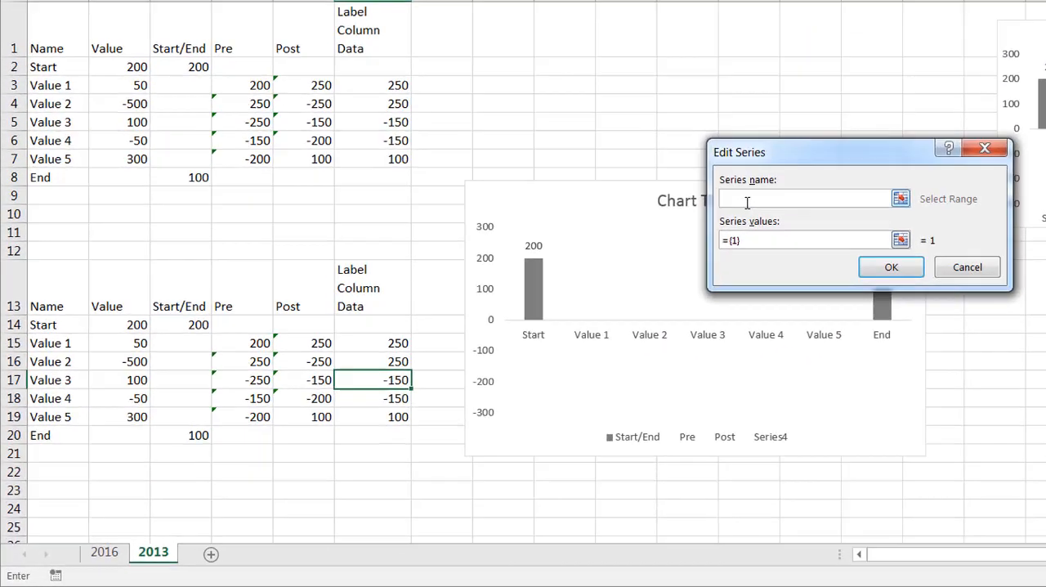
{"action": "left_click", "coordinate": [373, 287]}
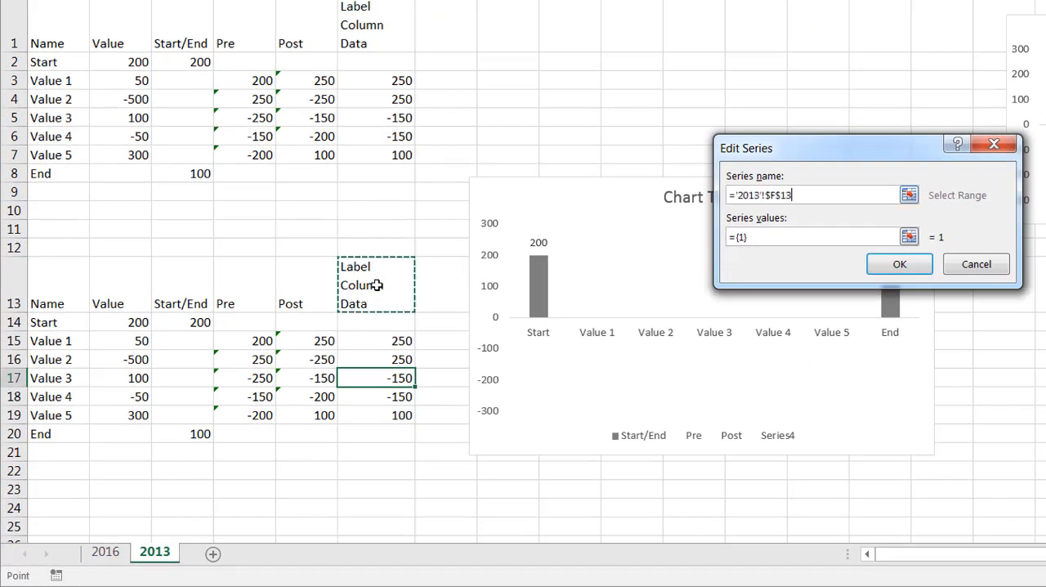
{"action": "left_click", "coordinate": [756, 239]}
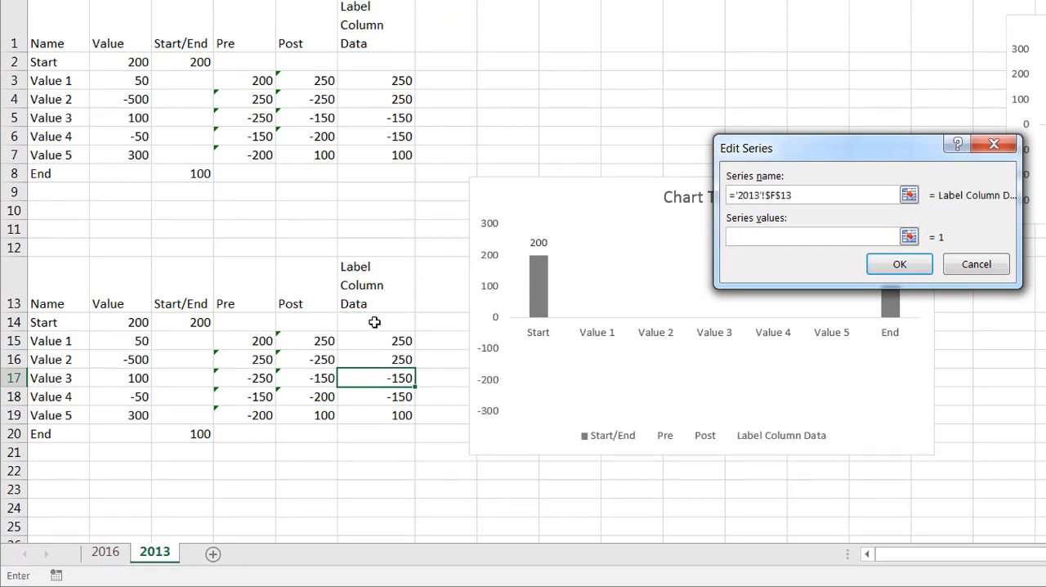
{"action": "left_click_drag", "start_coordinate": [377, 321], "coordinate": [373, 411]}
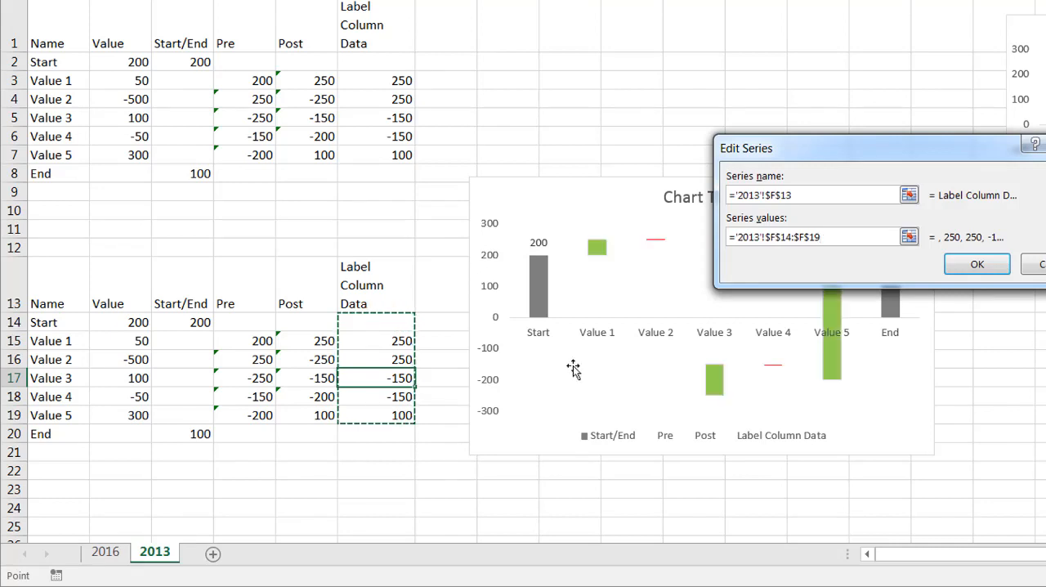
{"action": "left_click", "coordinate": [977, 267]}
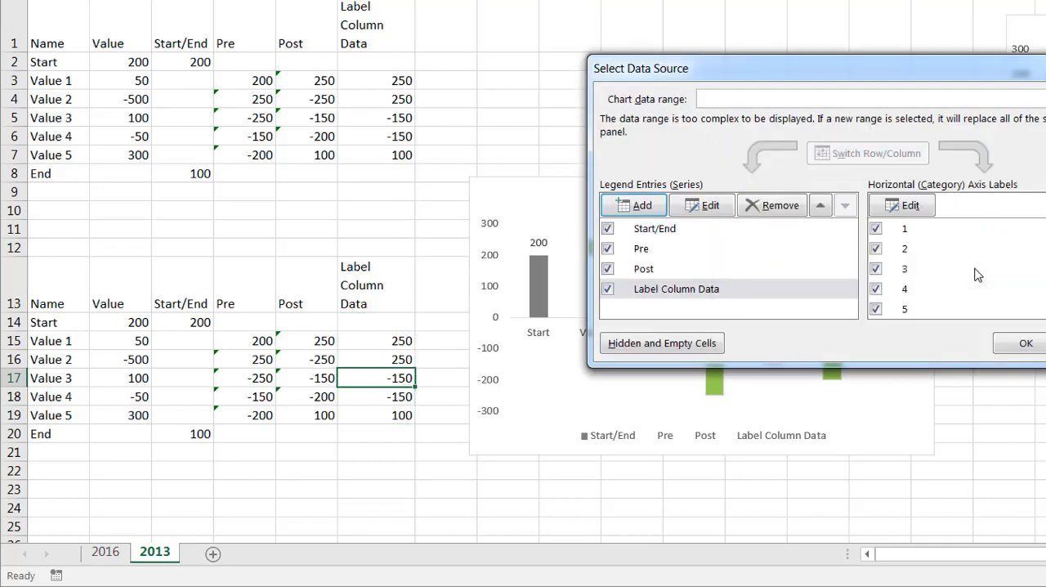
{"action": "left_click", "coordinate": [1026, 344]}
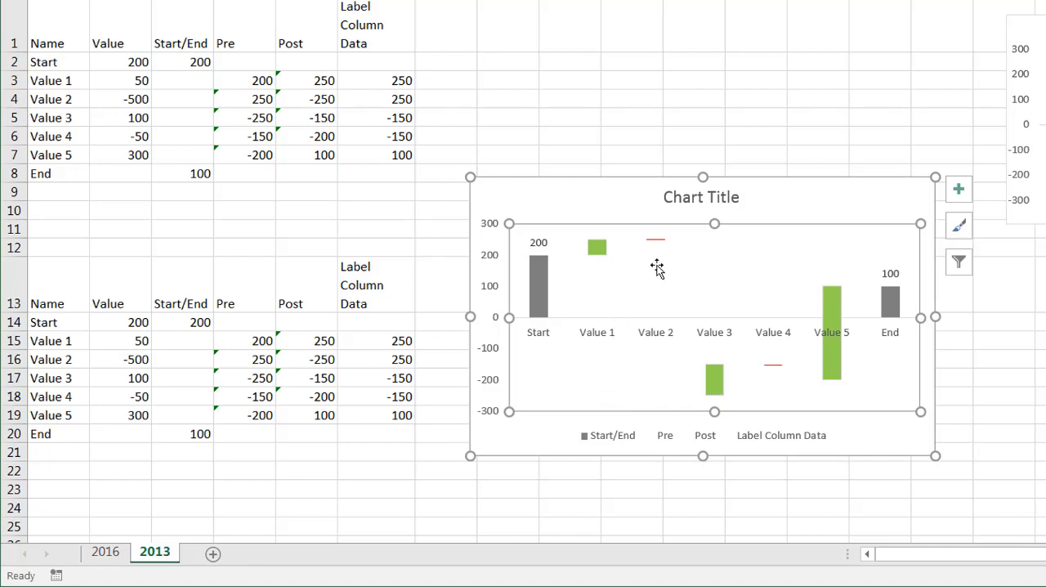
Step: Change the Label Column Data series from a line to an X Y scatter chart with markers only
{"action": "left_click", "coordinate": [656, 239]}
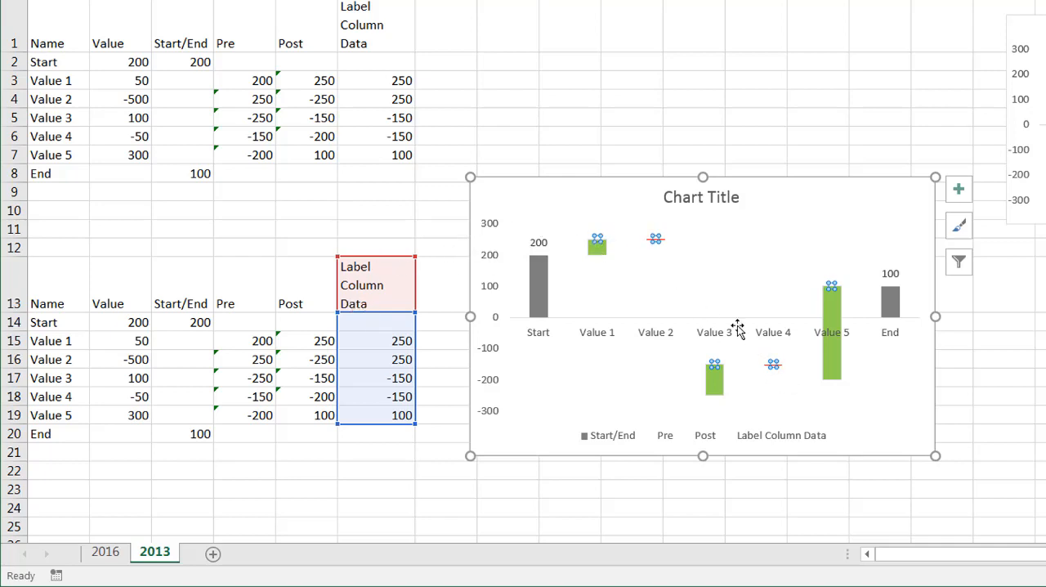
{"action": "mouse_move", "coordinate": [597, 237]}
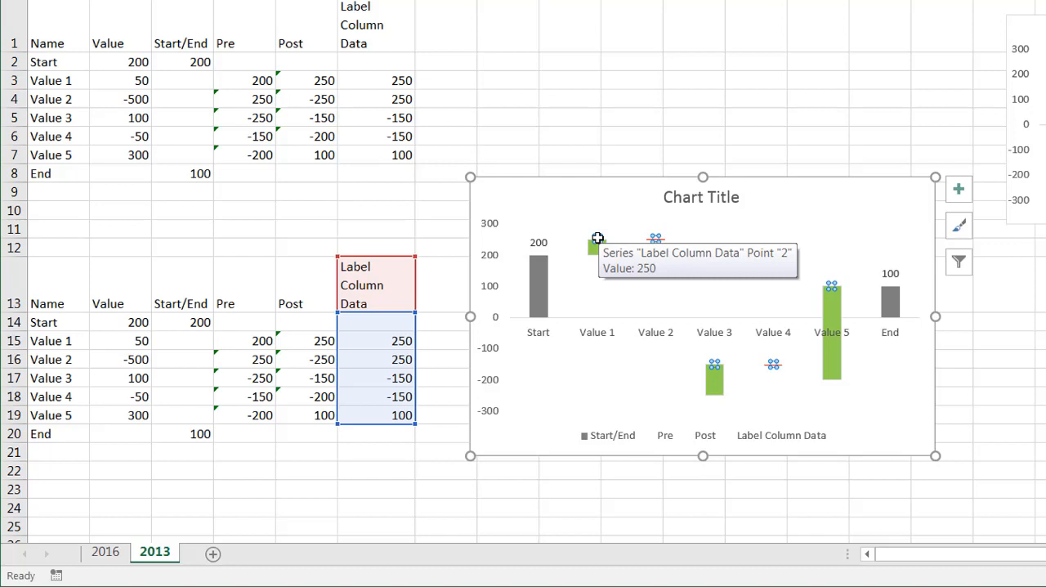
{"action": "mouse_move", "coordinate": [775, 364]}
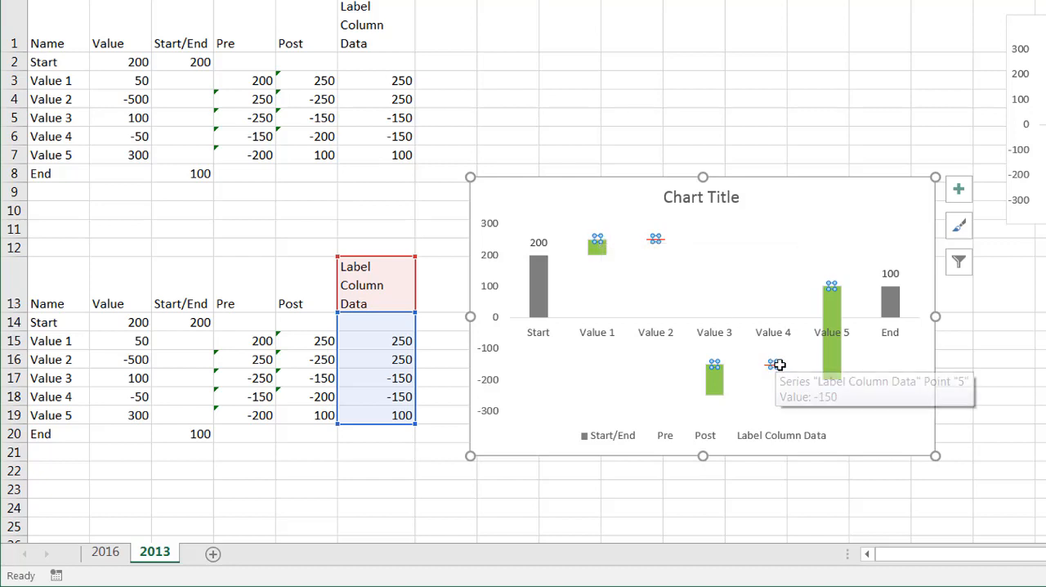
{"action": "right_click", "coordinate": [598, 238]}
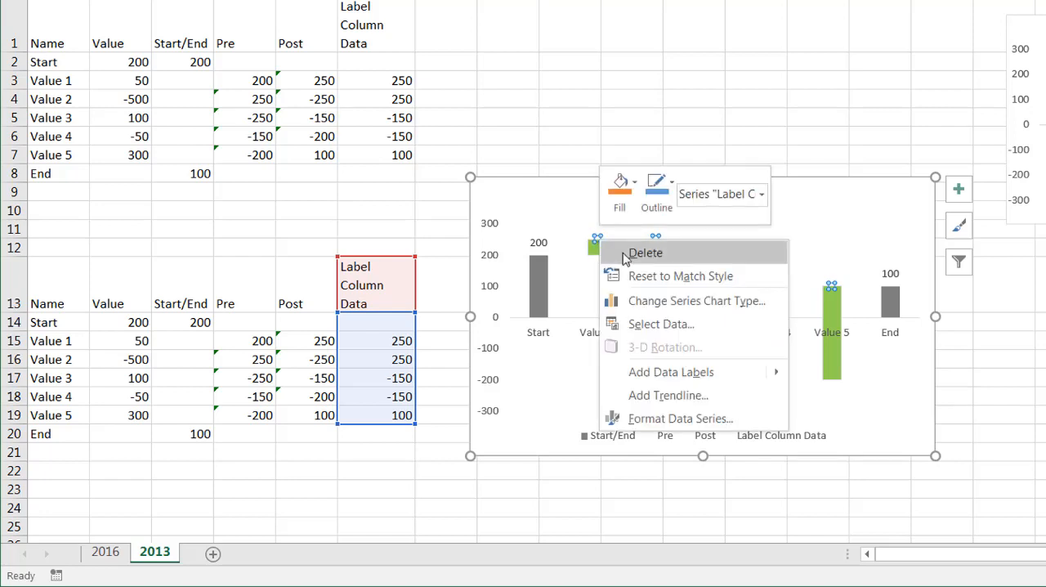
{"action": "left_click", "coordinate": [687, 302]}
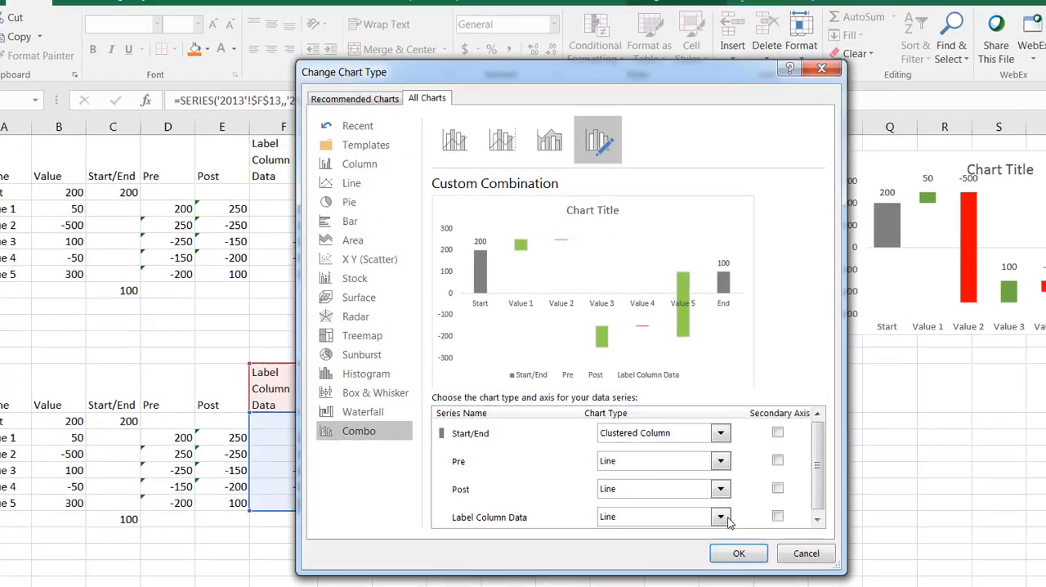
{"action": "left_click", "coordinate": [874, 433]}
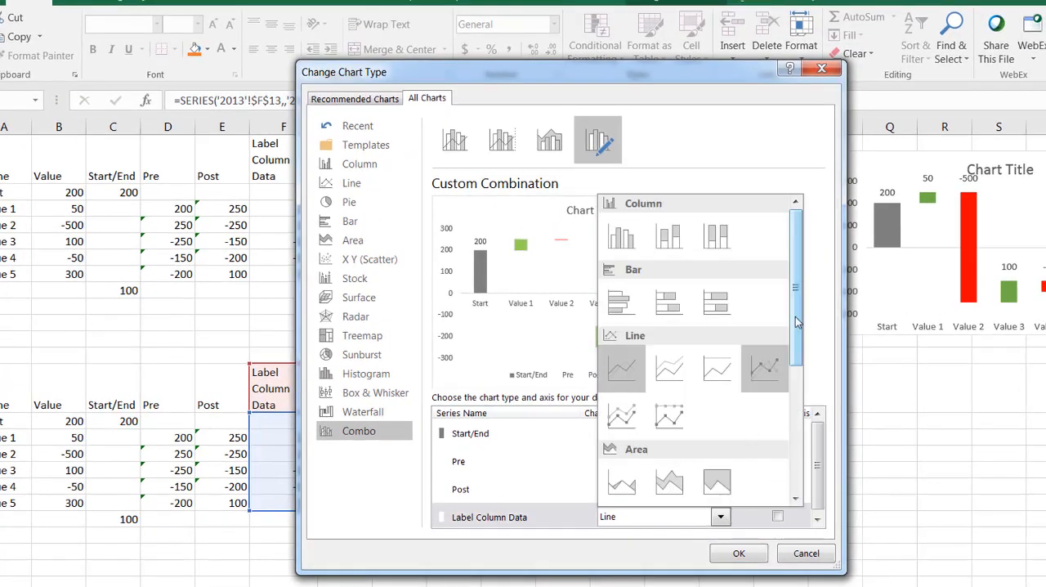
{"action": "left_click_drag", "start_coordinate": [798, 345], "coordinate": [798, 412]}
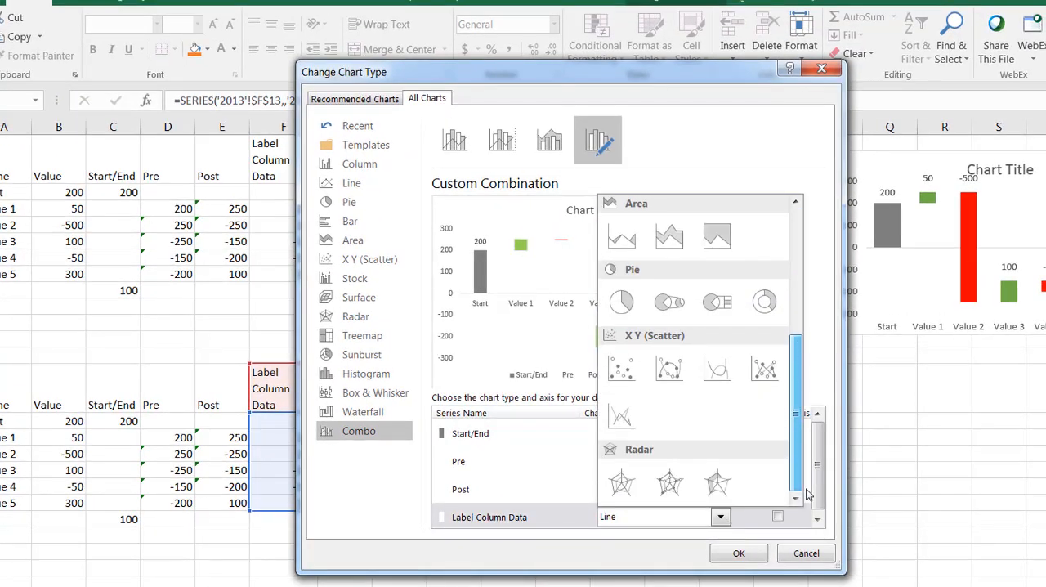
{"action": "left_click", "coordinate": [621, 369]}
{"action": "left_click", "coordinate": [752, 556]}
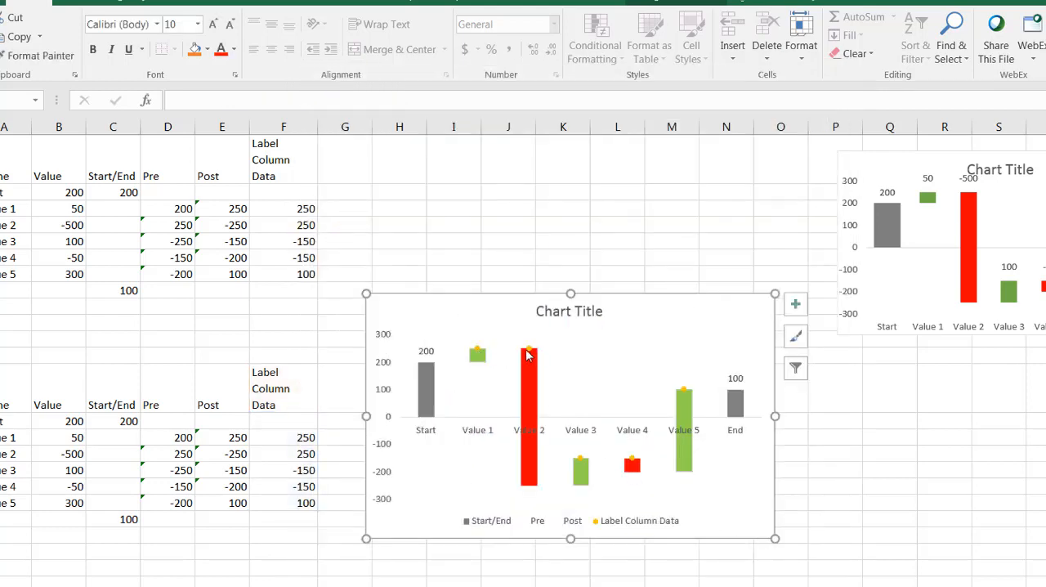
Step: Add data labels to the scatter points of the Label Column Data series
{"action": "mouse_move", "coordinate": [478, 353]}
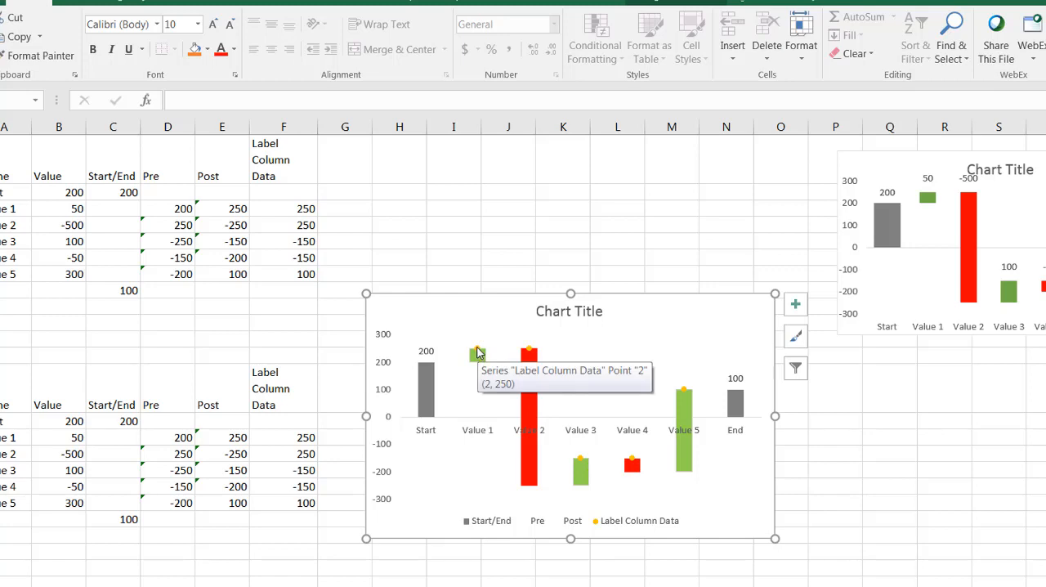
{"action": "left_click", "coordinate": [479, 353]}
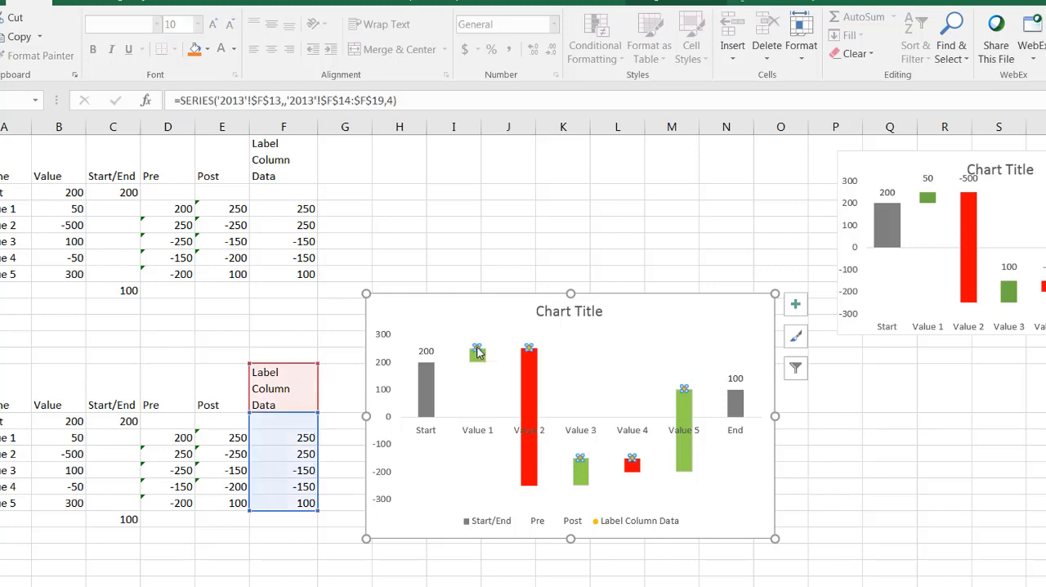
{"action": "right_click", "coordinate": [477, 348]}
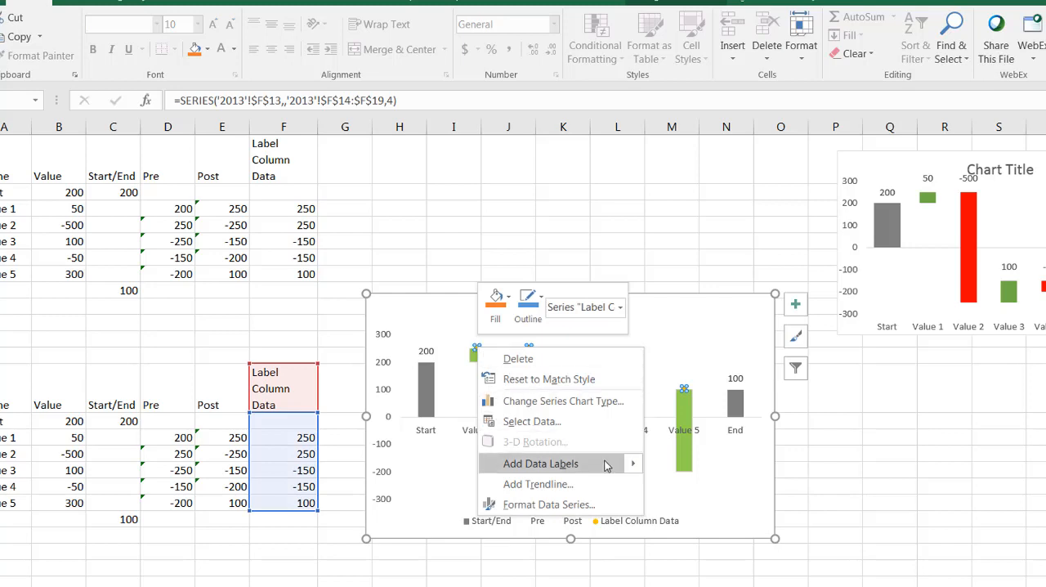
{"action": "mouse_move", "coordinate": [621, 464]}
{"action": "left_click", "coordinate": [669, 465]}
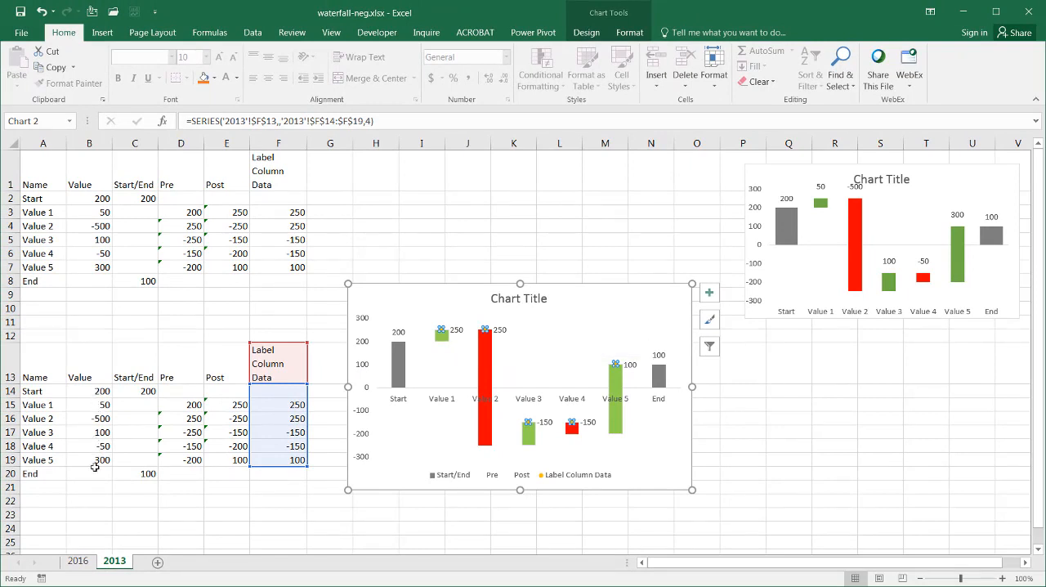
Step: Set the scatter points' data labels to take their values from cells B15:B19
{"action": "left_click", "coordinate": [459, 329]}
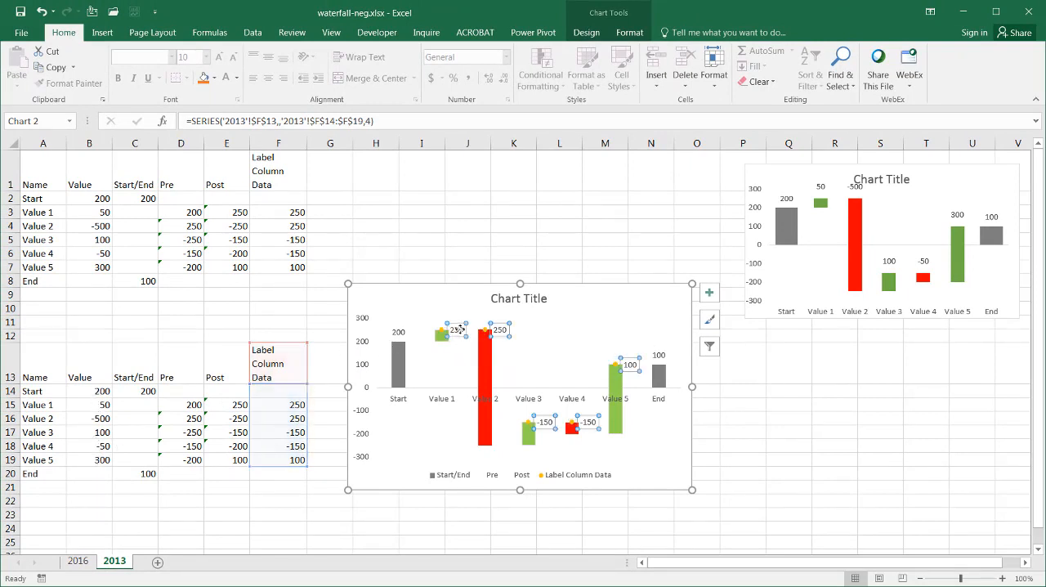
{"action": "right_click", "coordinate": [460, 330]}
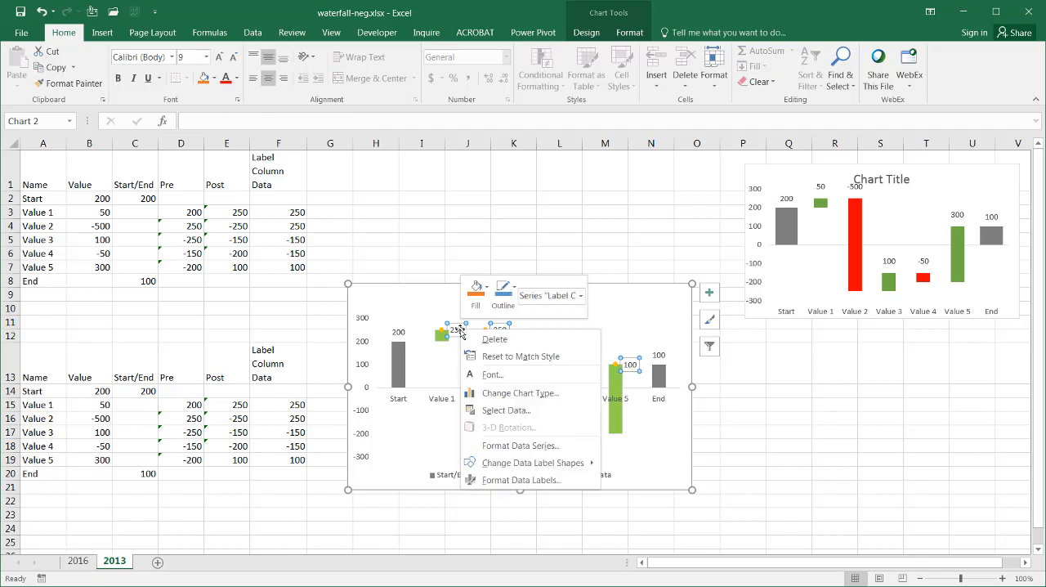
{"action": "left_click", "coordinate": [553, 479]}
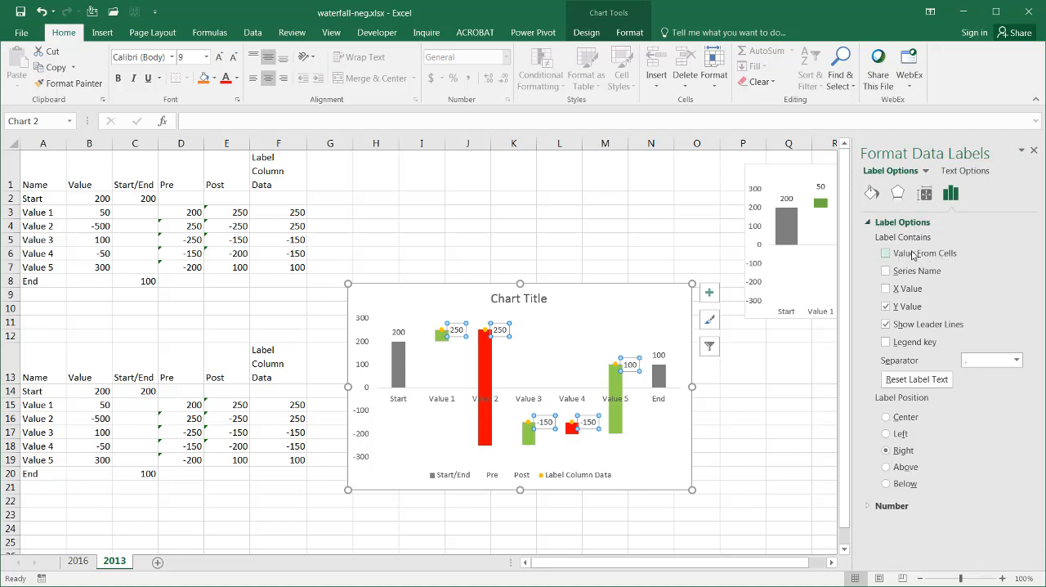
{"action": "left_click", "coordinate": [886, 254]}
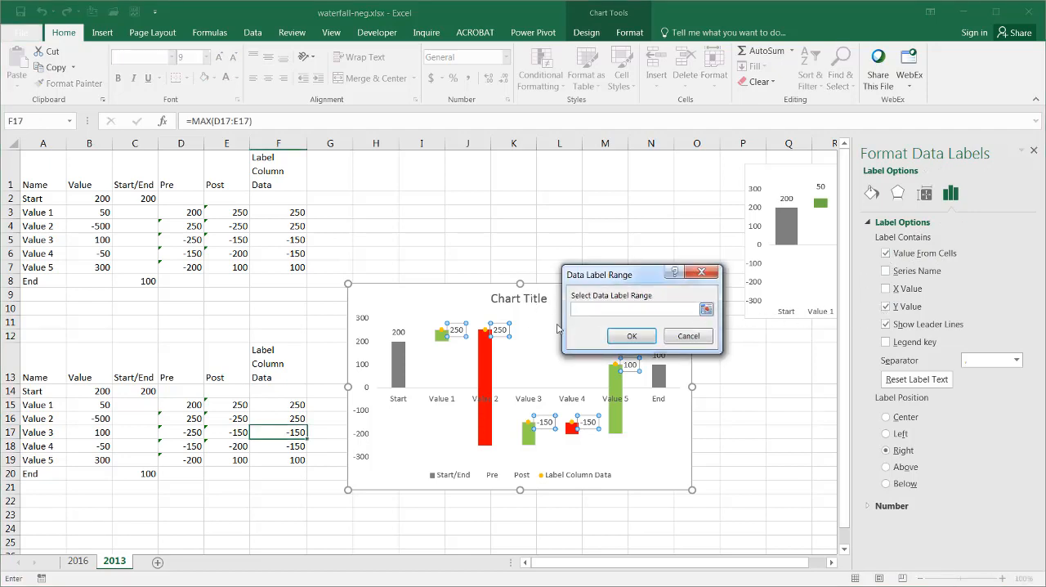
{"action": "left_click_drag", "start_coordinate": [90, 404], "coordinate": [93, 462]}
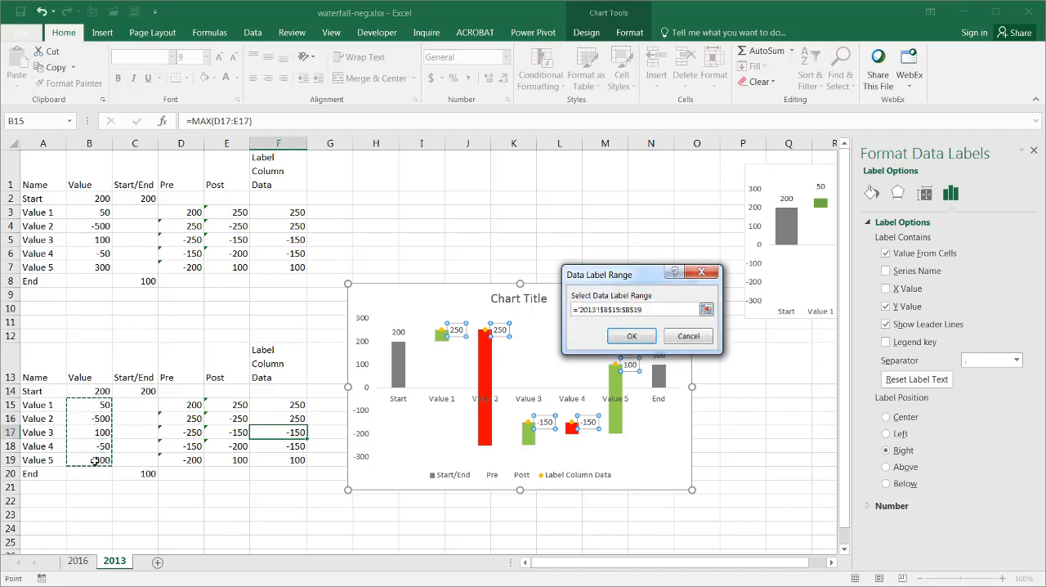
{"action": "left_click", "coordinate": [632, 336]}
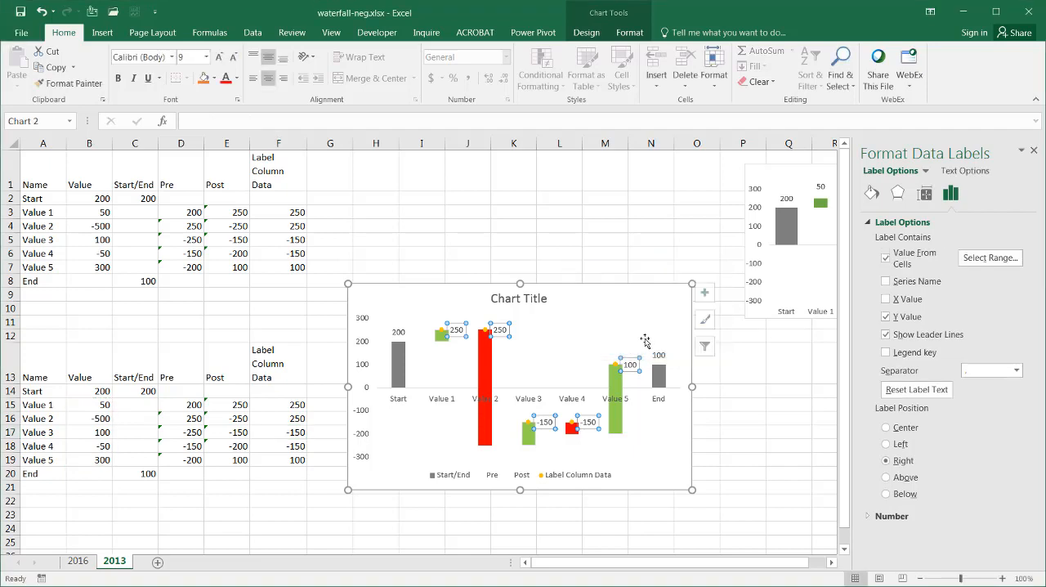
Step: Remove the Y value from the scatter points' data labels and position the labels above the points
{"action": "left_click", "coordinate": [885, 317]}
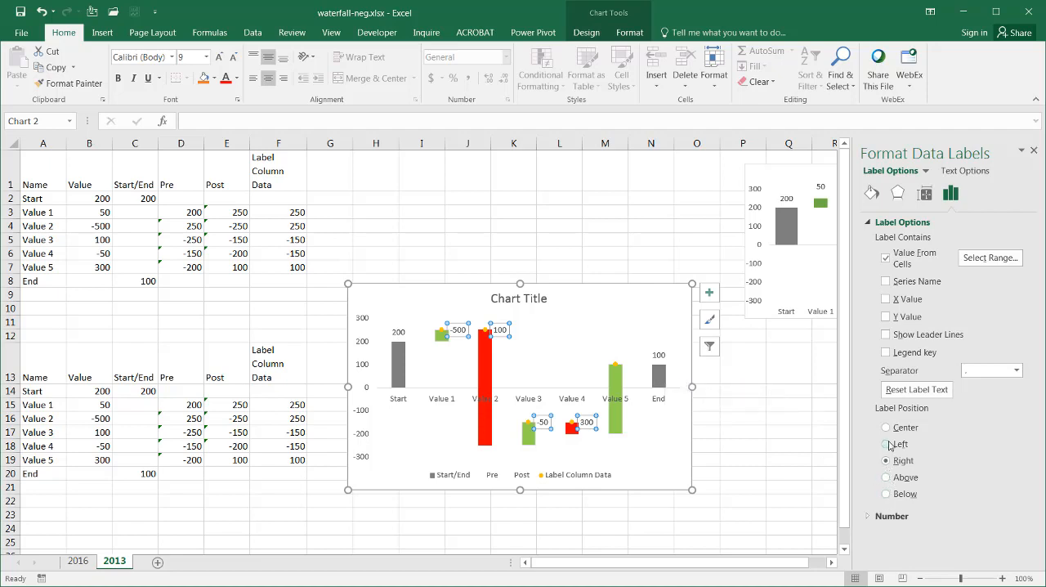
{"action": "left_click", "coordinate": [886, 477]}
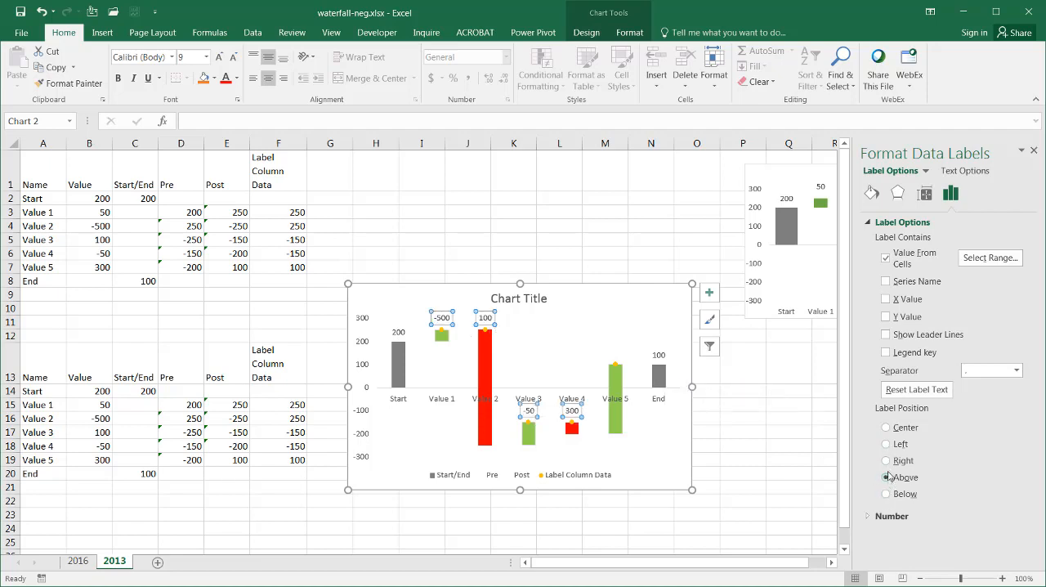
Step: Hide the Label Column Data series markers by setting their fill to No fill and their border to No line
{"action": "left_click", "coordinate": [441, 333]}
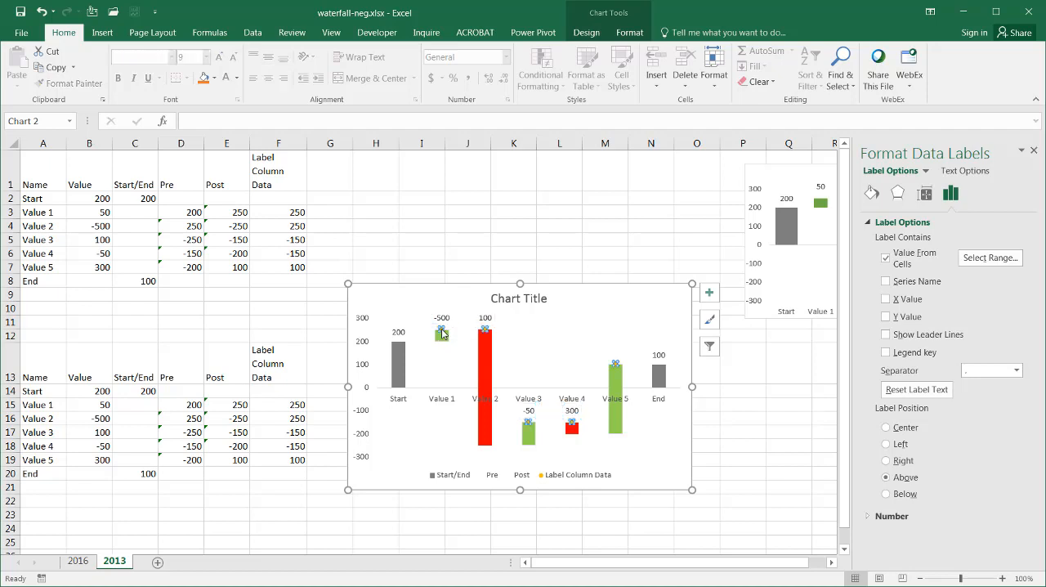
{"action": "left_click", "coordinate": [871, 194]}
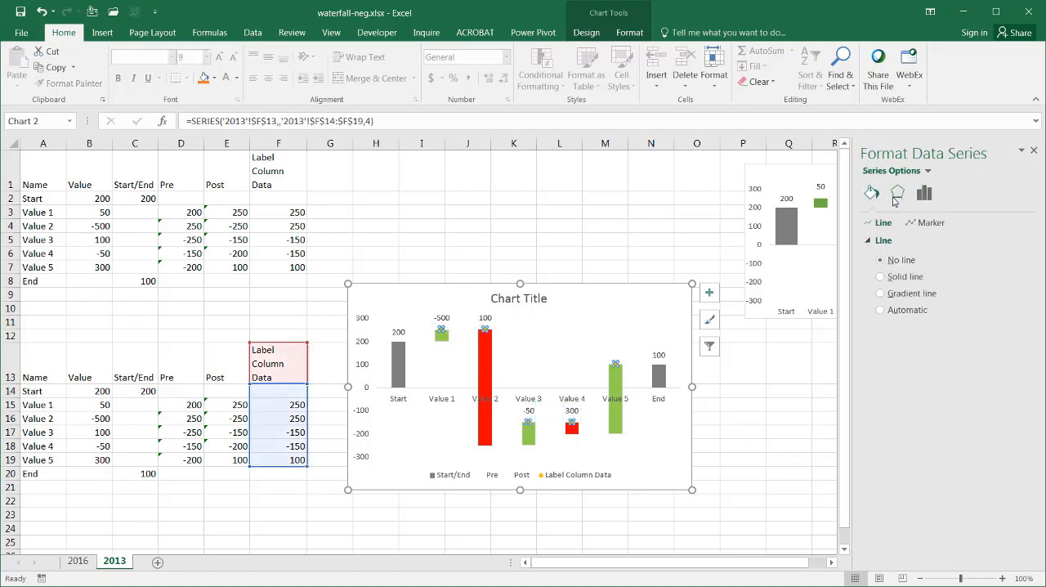
{"action": "left_click", "coordinate": [932, 223]}
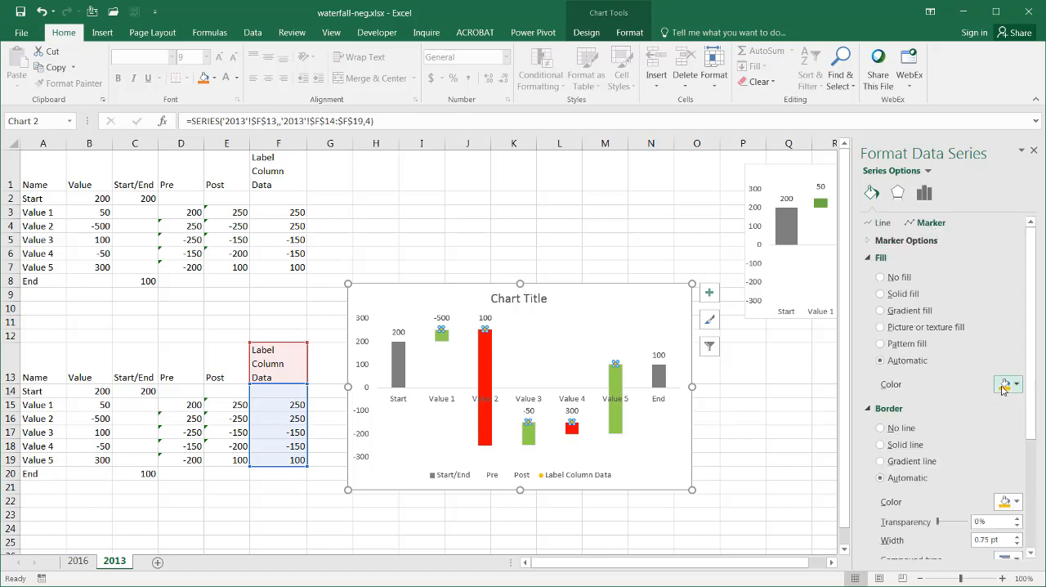
{"action": "left_click", "coordinate": [880, 278]}
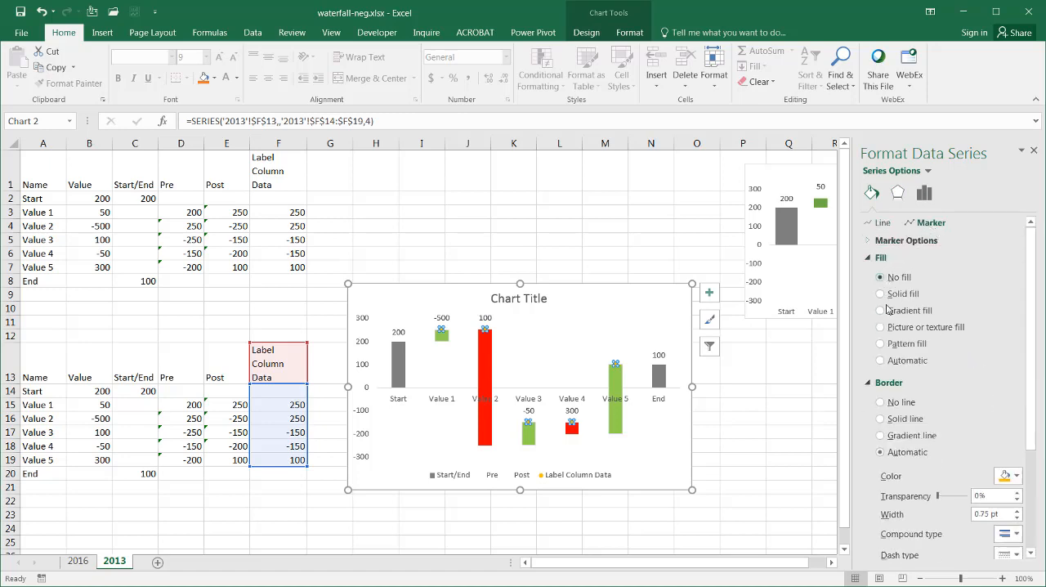
{"action": "left_click", "coordinate": [880, 402]}
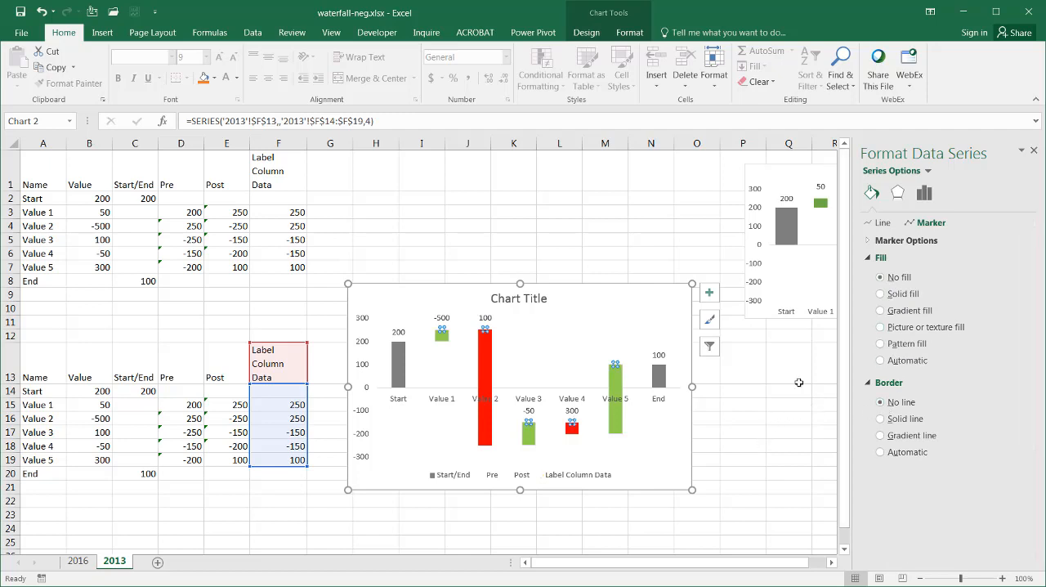
{"action": "left_click", "coordinate": [1034, 152]}
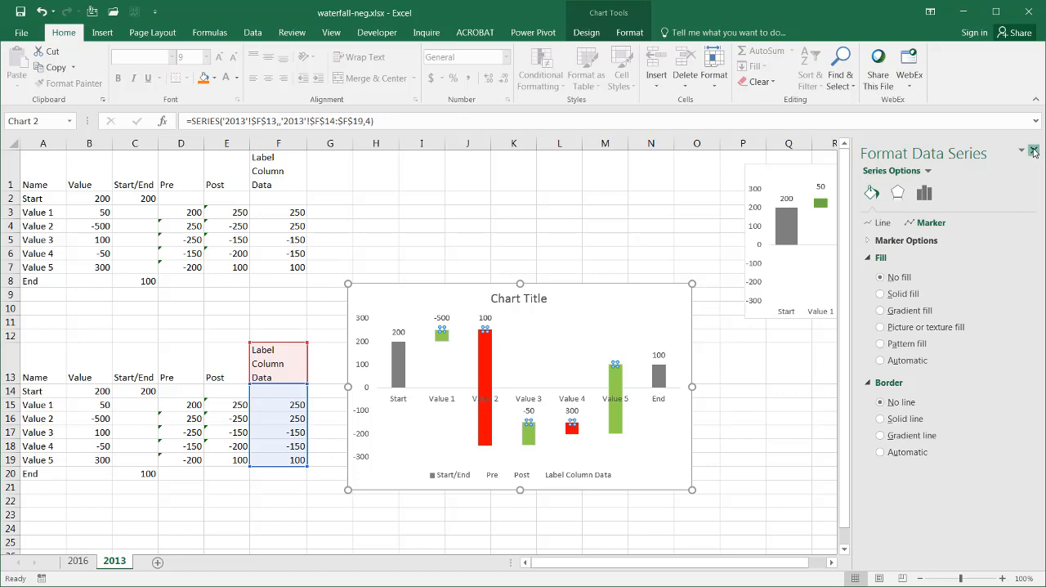
{"action": "left_click", "coordinate": [831, 488]}
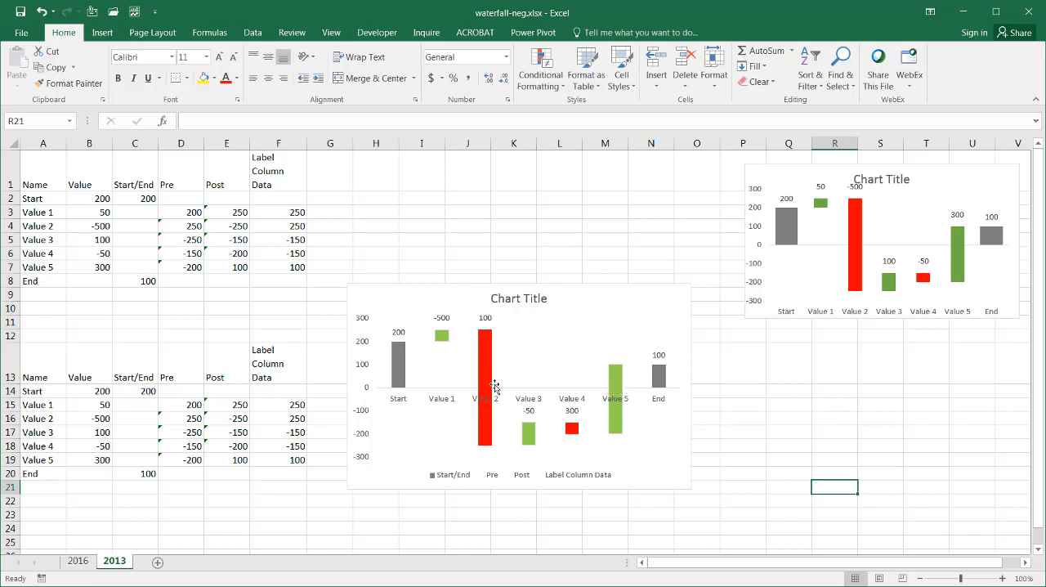
Step: Set the label position of the lower chart's horizontal category axis to Low
{"action": "left_click", "coordinate": [397, 400]}
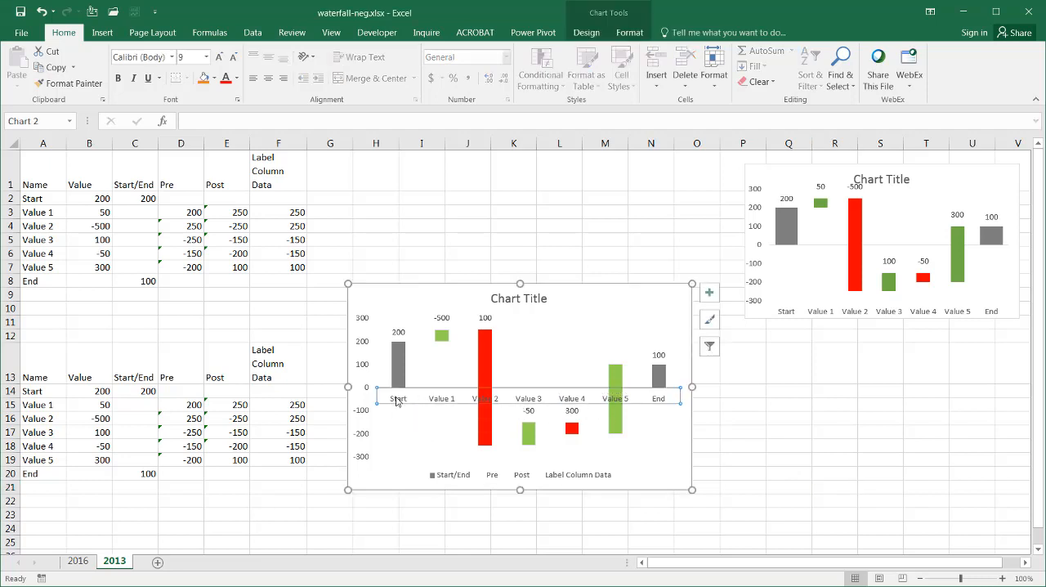
{"action": "right_click", "coordinate": [397, 401]}
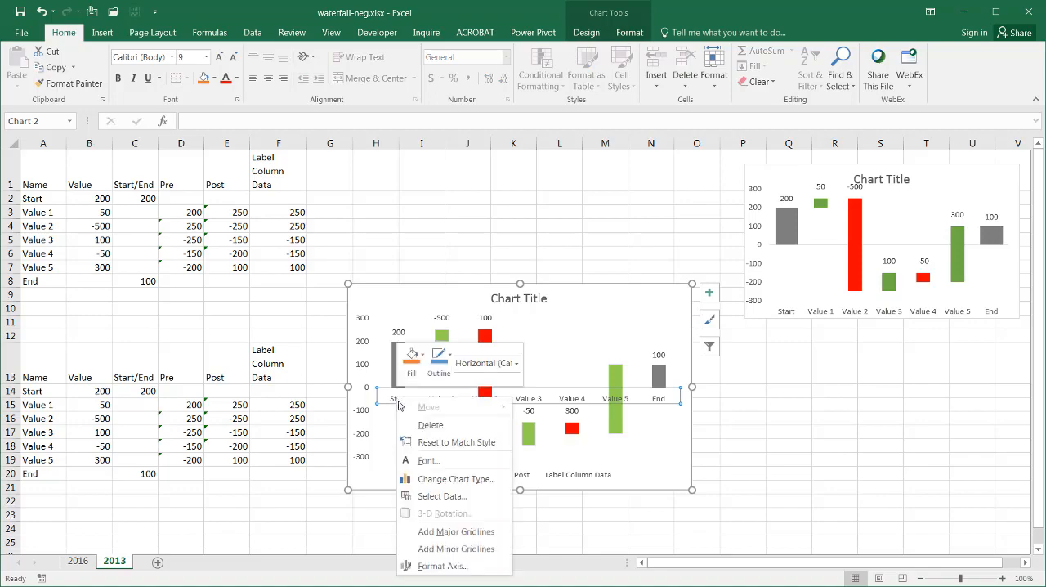
{"action": "left_click", "coordinate": [452, 565]}
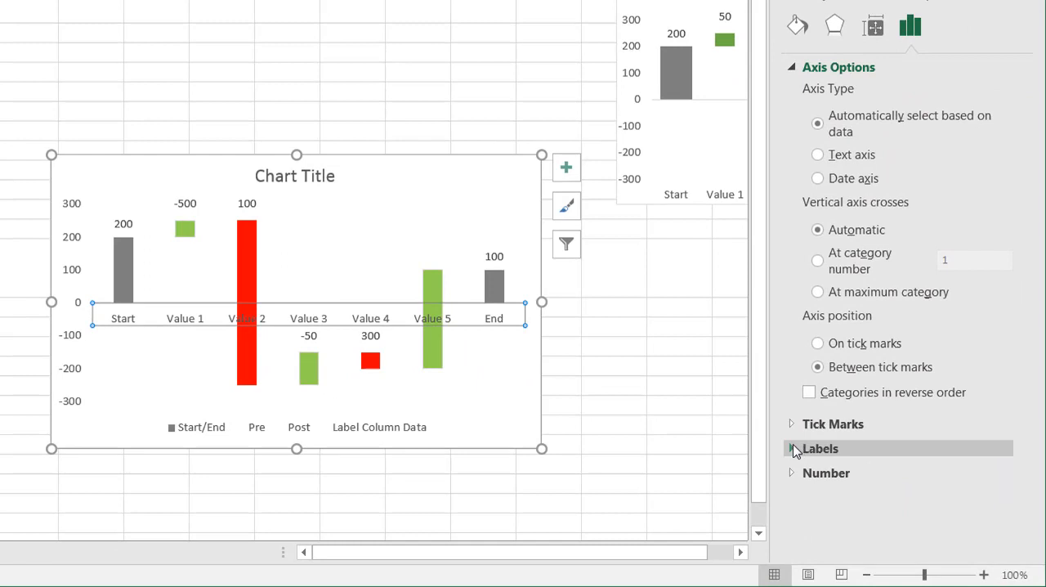
{"action": "left_click", "coordinate": [794, 447]}
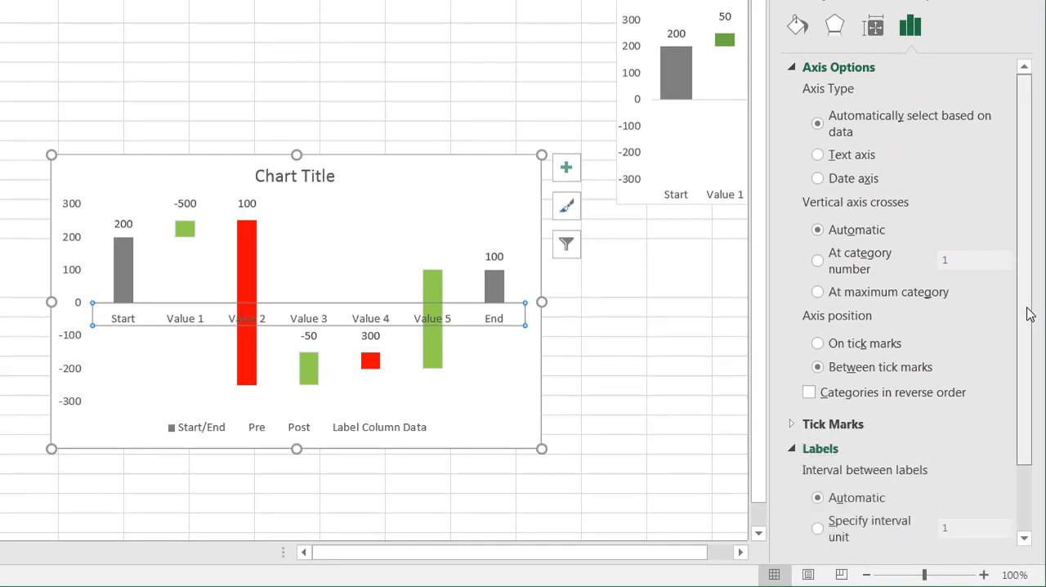
{"action": "left_click_drag", "start_coordinate": [1025, 310], "coordinate": [1036, 471]}
{"action": "left_click", "coordinate": [1003, 507]}
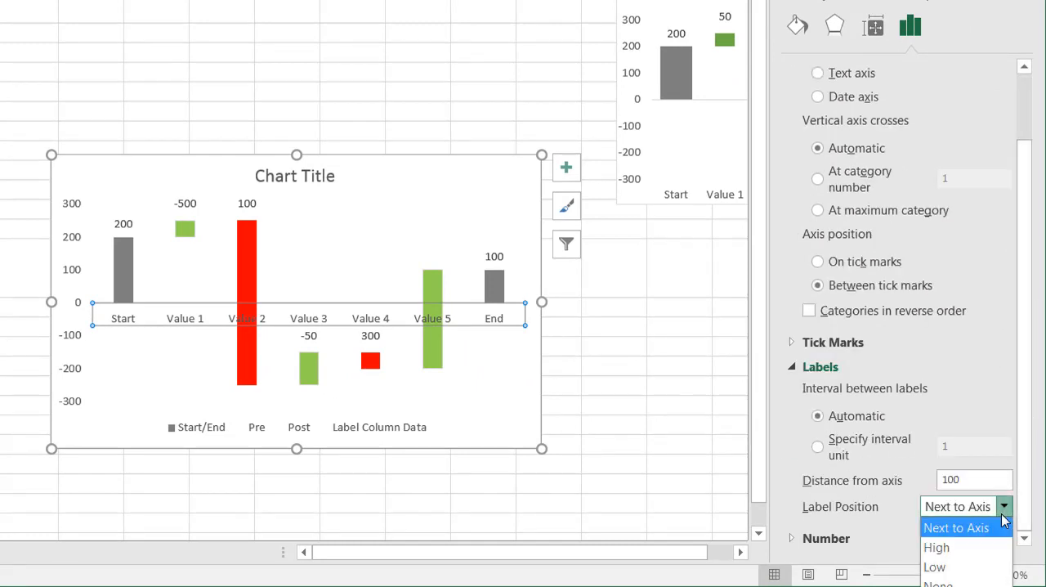
{"action": "left_click", "coordinate": [964, 572]}
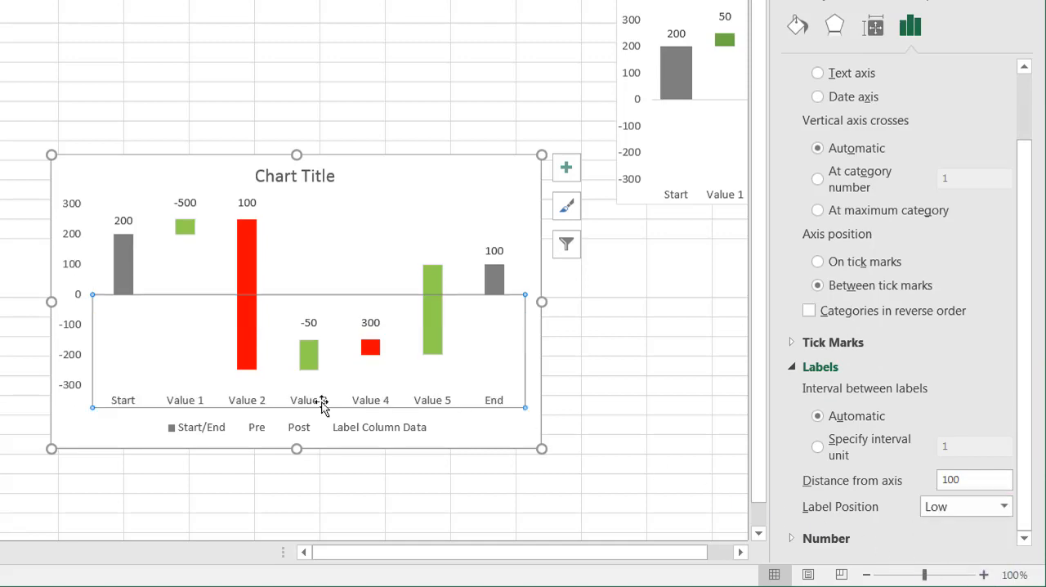
{"action": "left_click", "coordinate": [631, 443]}
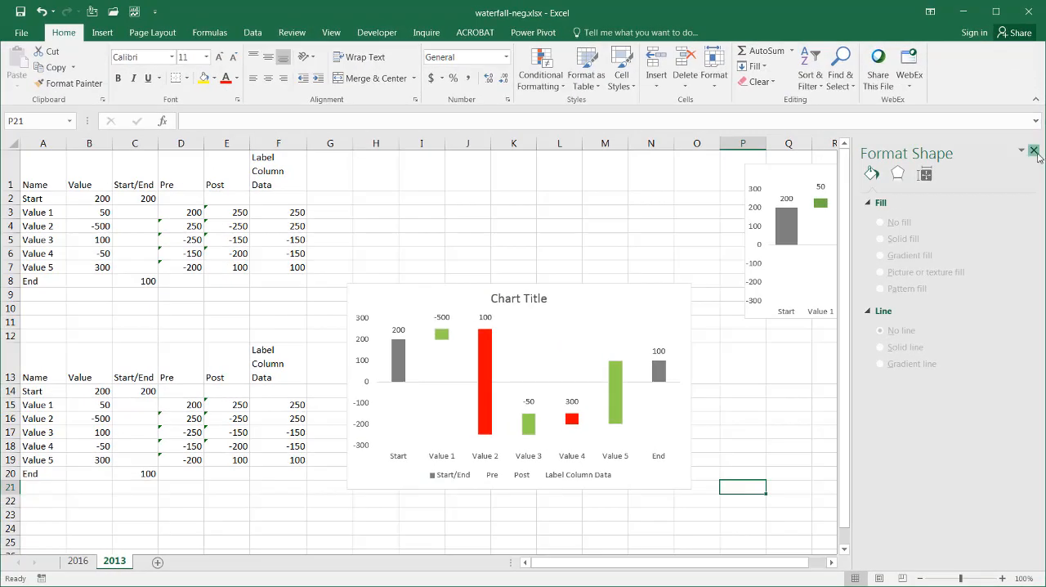
{"action": "left_click", "coordinate": [1032, 123]}
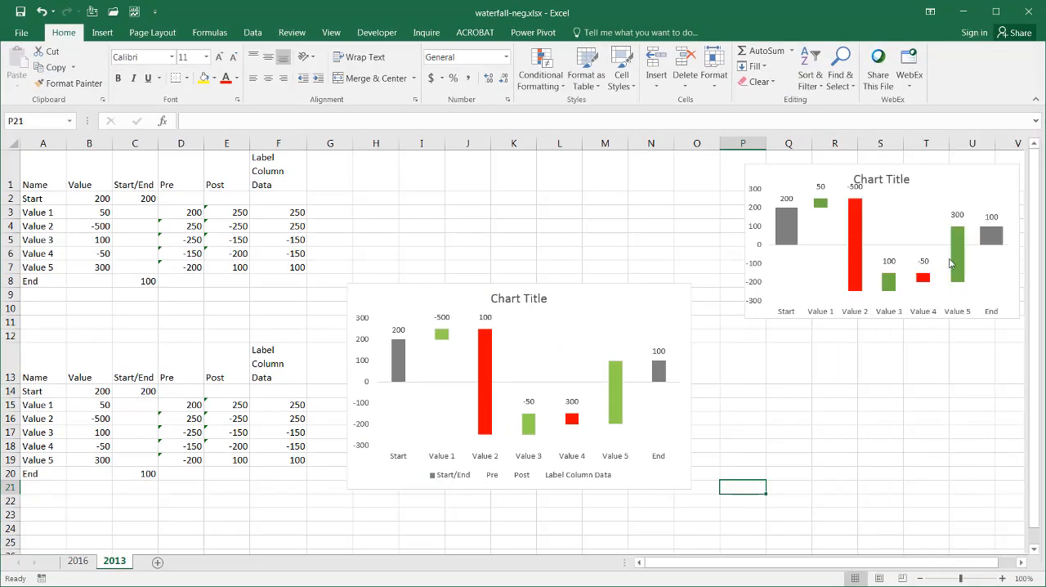
Step: Delete the legend from the lower waterfall chart
{"action": "left_click", "coordinate": [457, 473]}
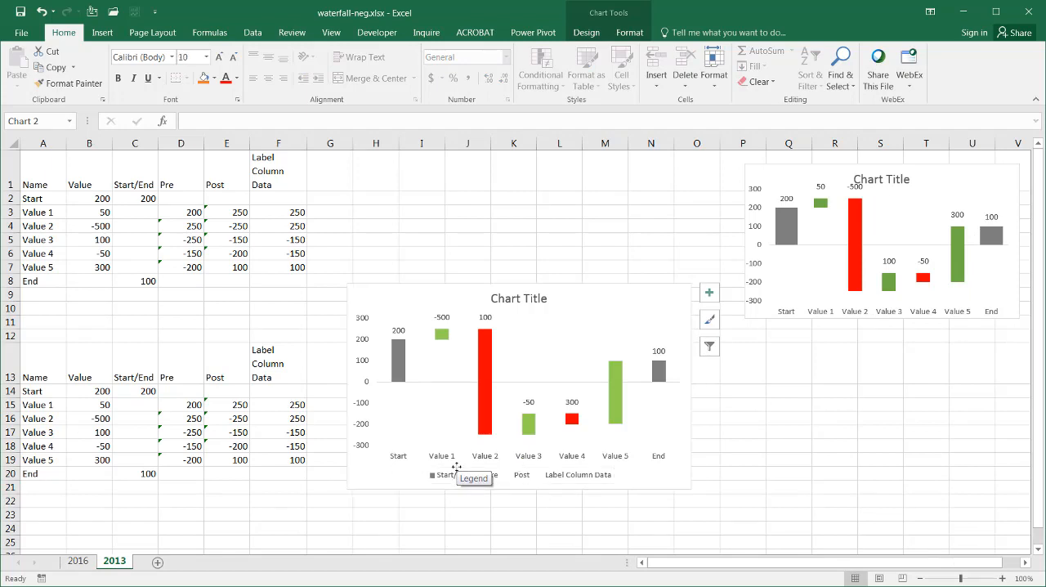
{"action": "key", "text": "Delete"}
{"action": "left_click", "coordinate": [809, 485]}
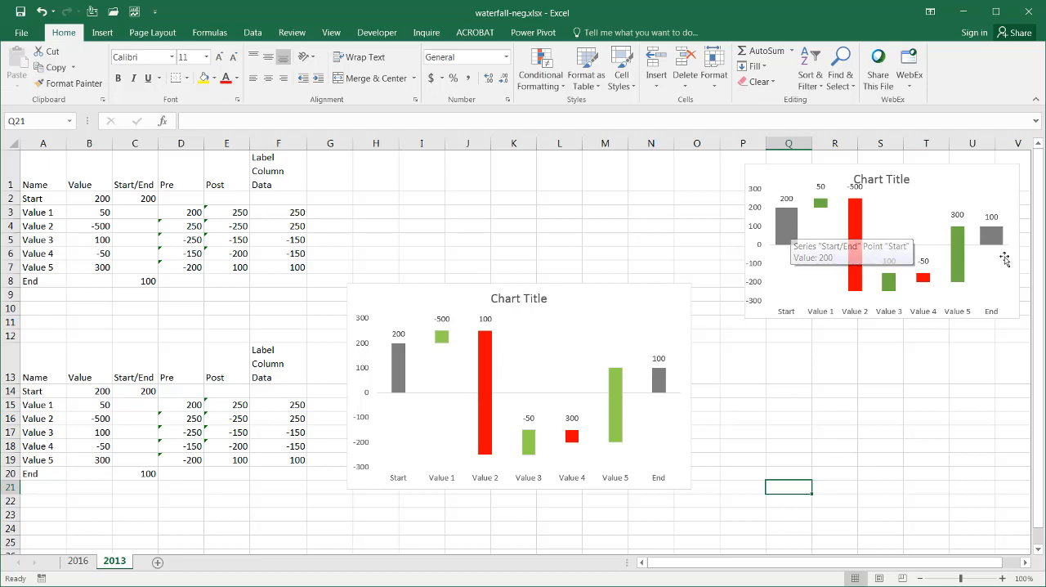
Step: Set the gap width of the lower chart's Start/End column series to 200%
{"action": "mouse_move", "coordinate": [999, 240]}
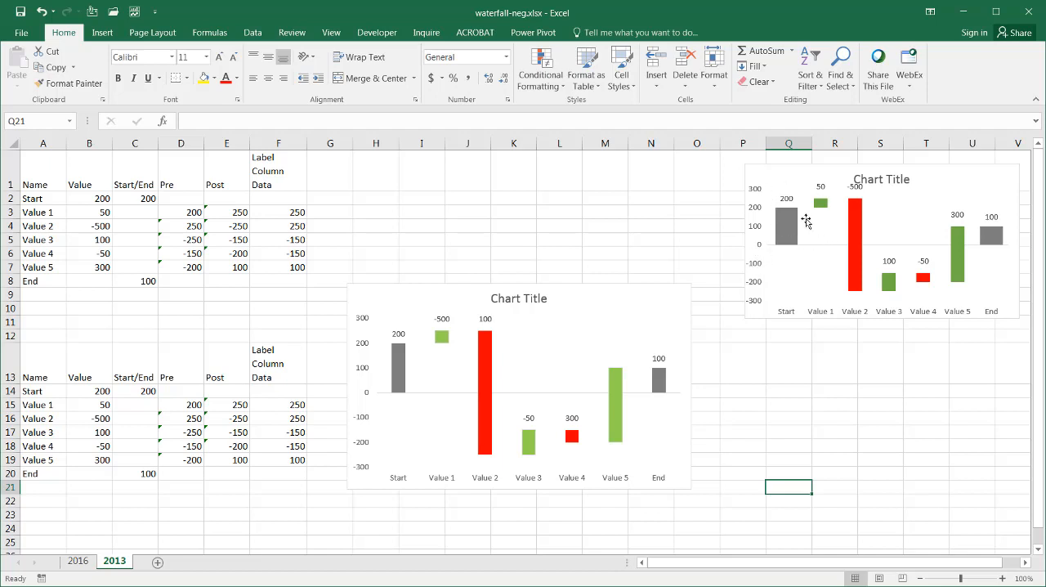
{"action": "mouse_move", "coordinate": [791, 229]}
{"action": "left_click", "coordinate": [400, 365]}
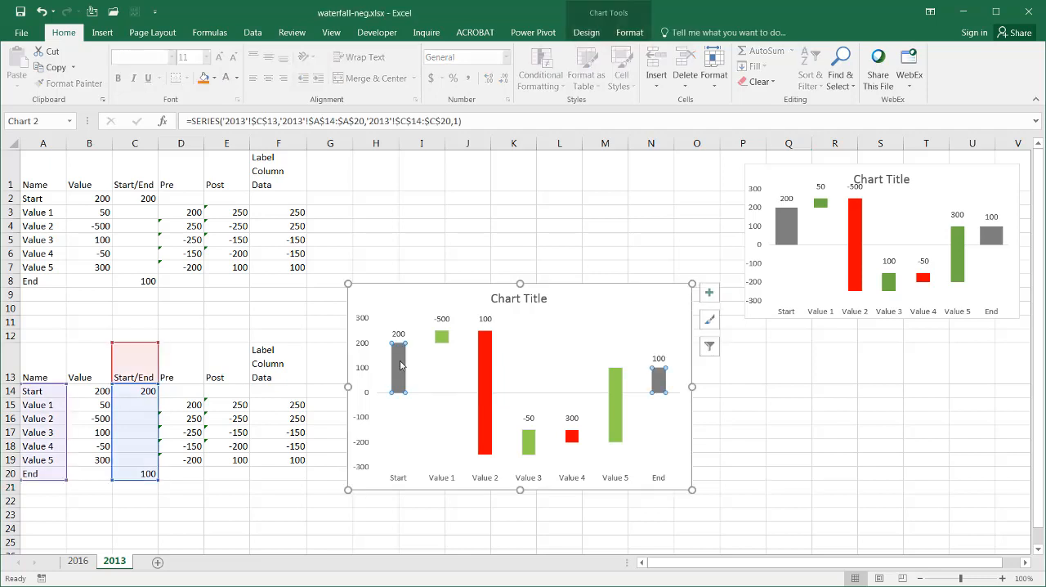
{"action": "right_click", "coordinate": [400, 365]}
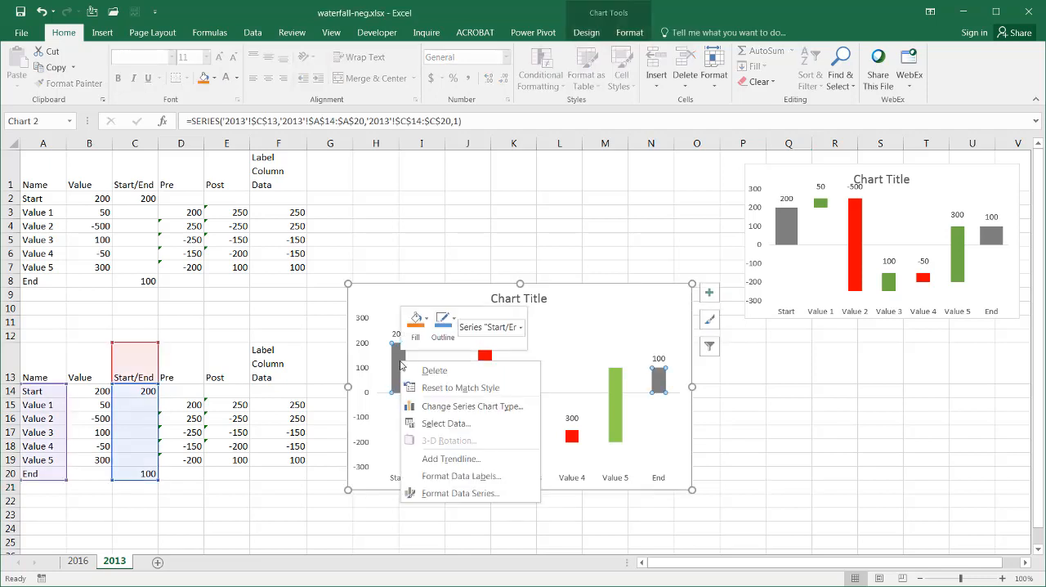
{"action": "left_click", "coordinate": [491, 494]}
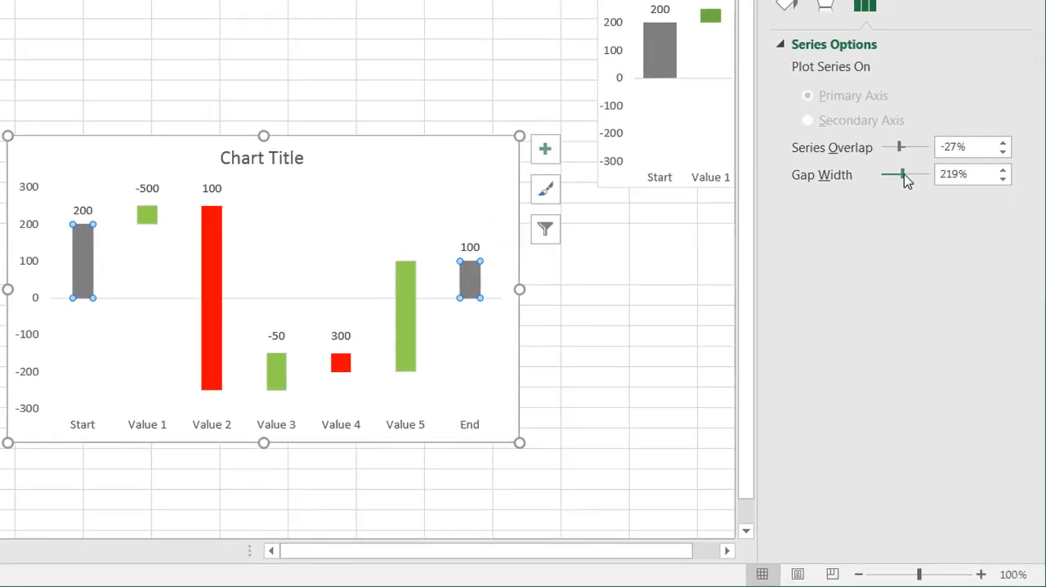
{"action": "left_click_drag", "start_coordinate": [952, 312], "coordinate": [951, 313]}
{"action": "mouse_move", "coordinate": [902, 174]}
{"action": "left_mouse_down"}
{"action": "mouse_move", "coordinate": [885, 176]}
{"action": "mouse_move", "coordinate": [896, 178]}
{"action": "left_mouse_up"}
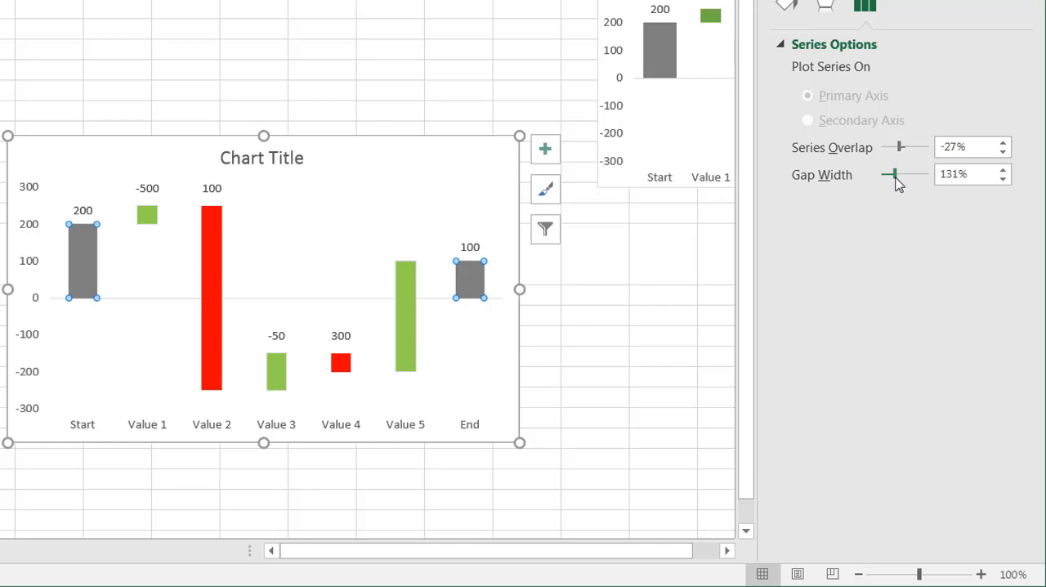
{"action": "left_click_drag", "start_coordinate": [895, 178], "coordinate": [902, 180]}
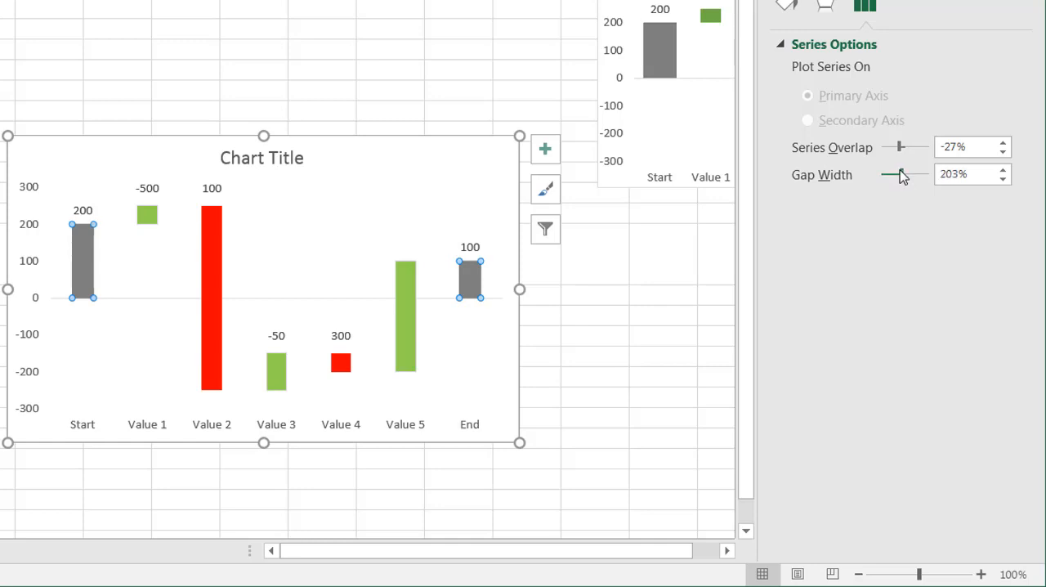
{"action": "left_click_drag", "start_coordinate": [968, 178], "coordinate": [929, 181]}
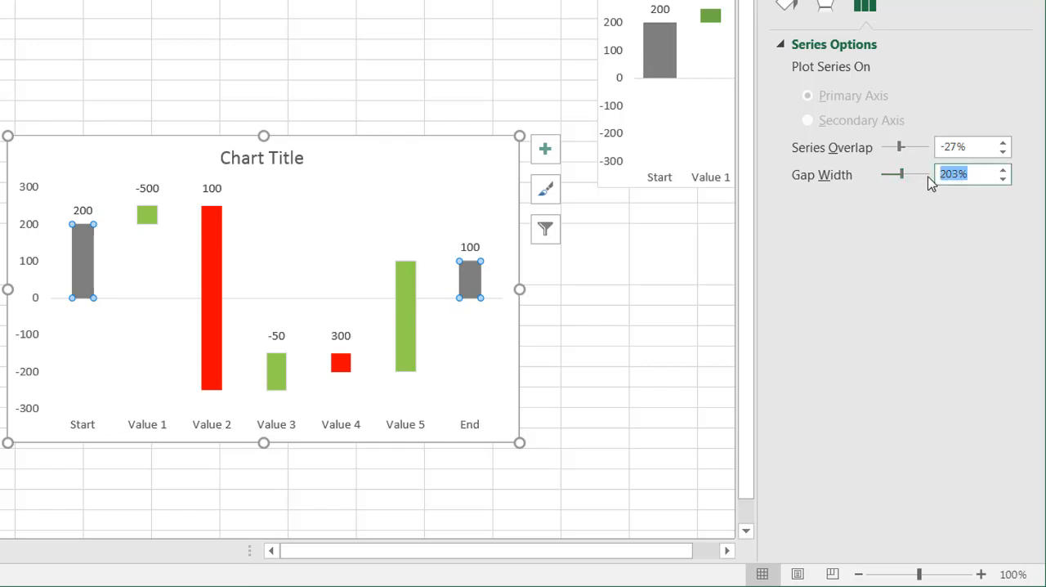
{"action": "type", "text": "200"}
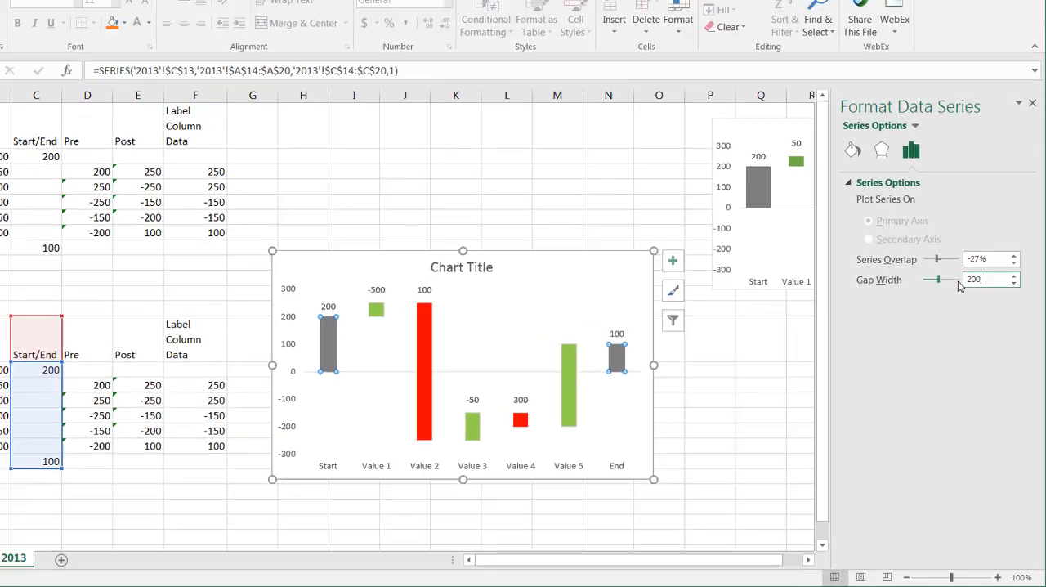
{"action": "key", "text": "Return"}
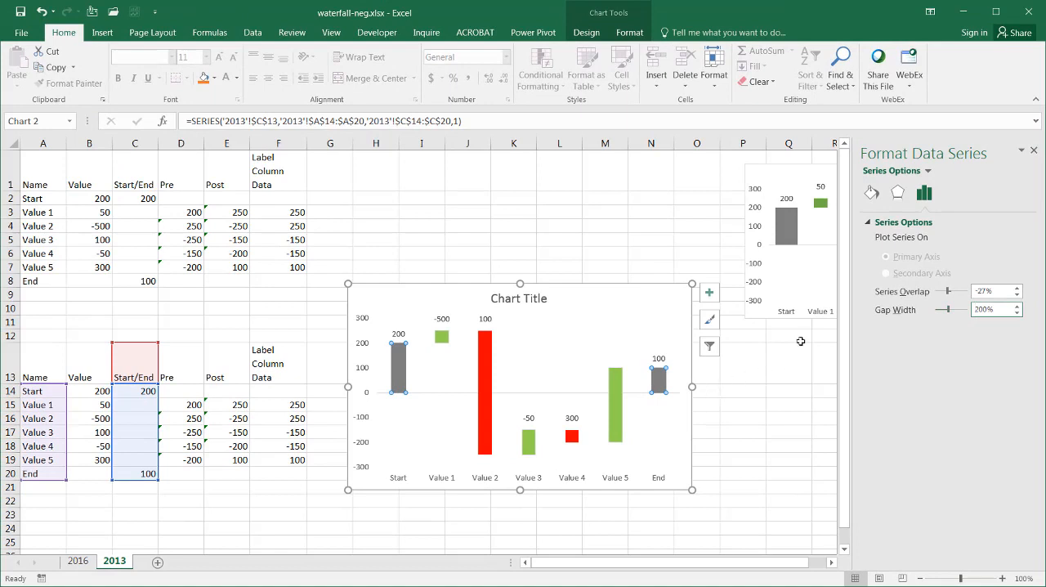
{"action": "left_click", "coordinate": [1034, 150]}
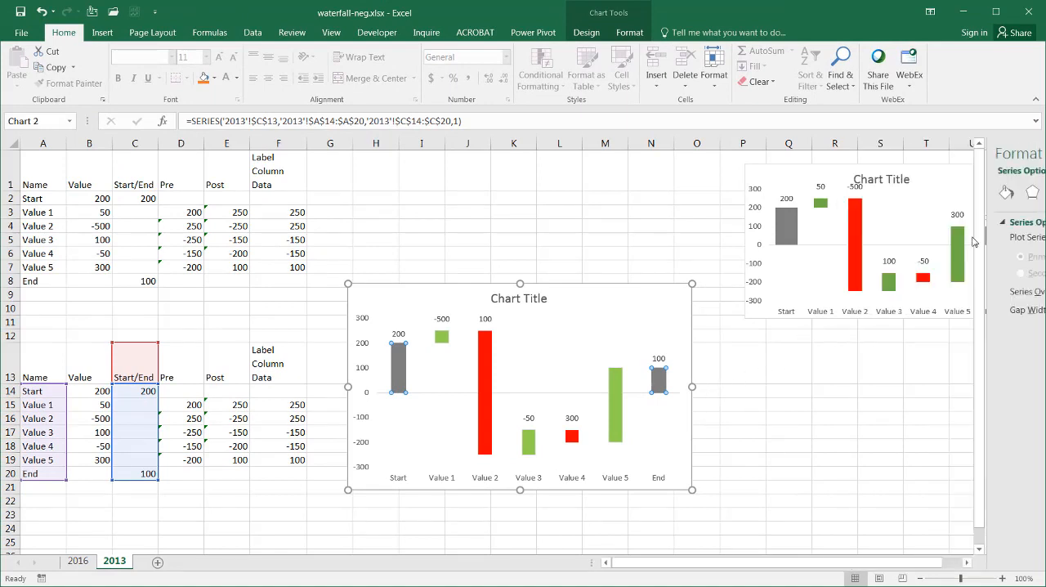
{"action": "left_click", "coordinate": [798, 539]}
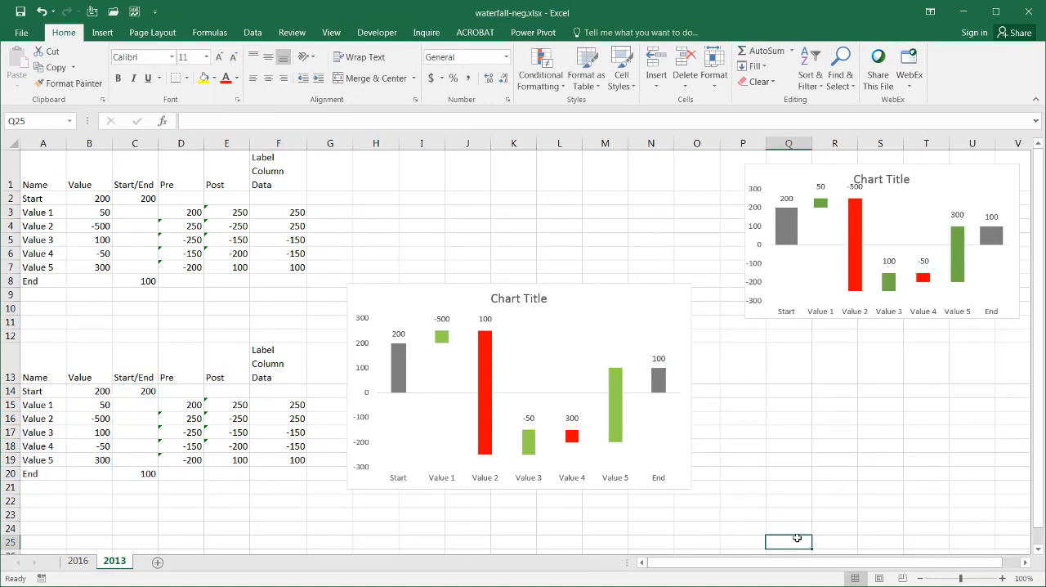
Step: Change Value 2 in cell B16 of the lower table to -100
{"action": "left_click", "coordinate": [86, 420]}
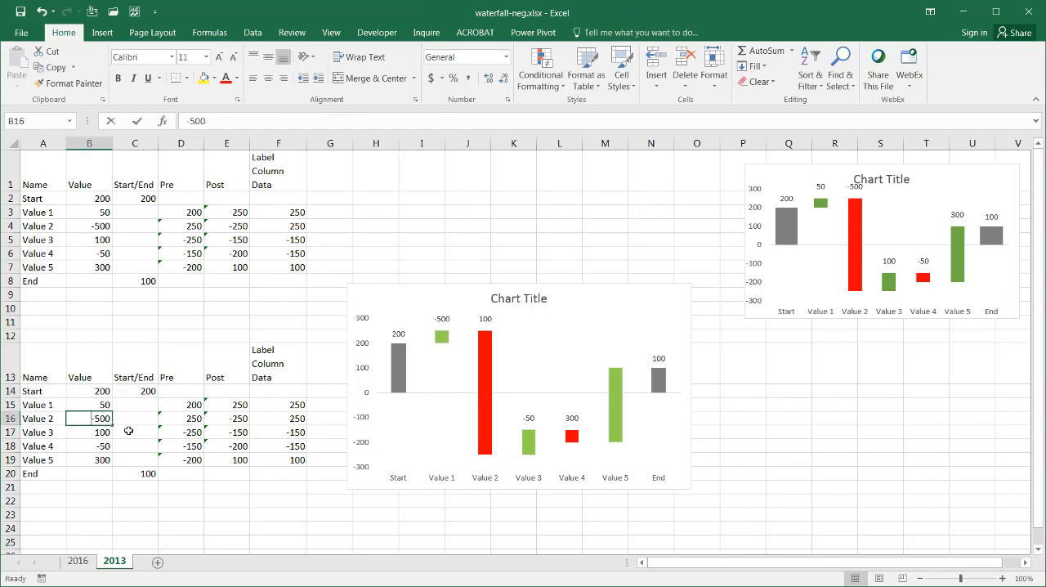
{"action": "type", "text": "-100"}
{"action": "key", "text": "Return"}
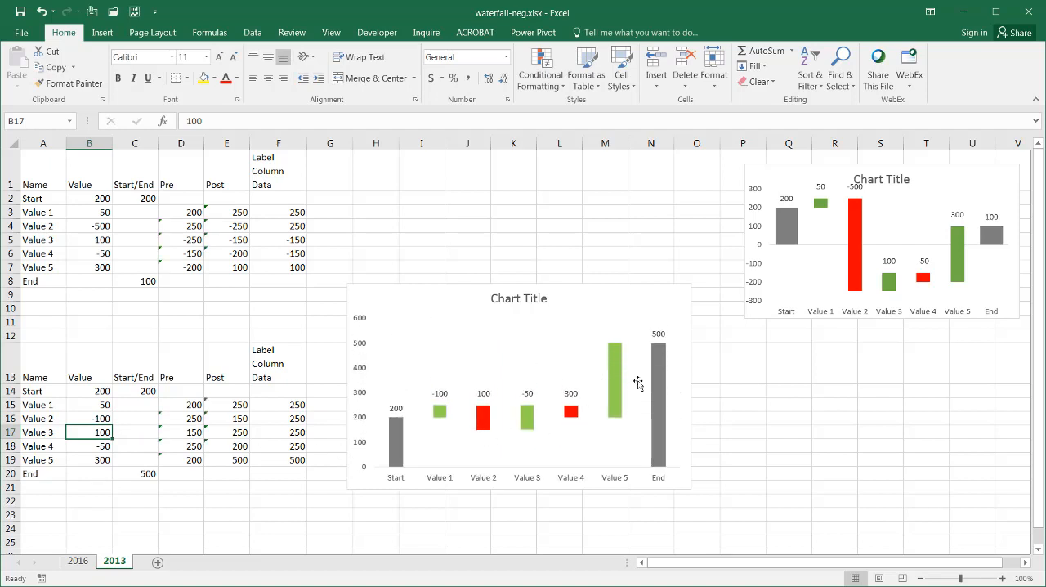
Step: Test the lower waterfall chart with Value 4 in cell B18 set to -200
{"action": "left_click", "coordinate": [96, 446]}
{"action": "type", "text": "-"}
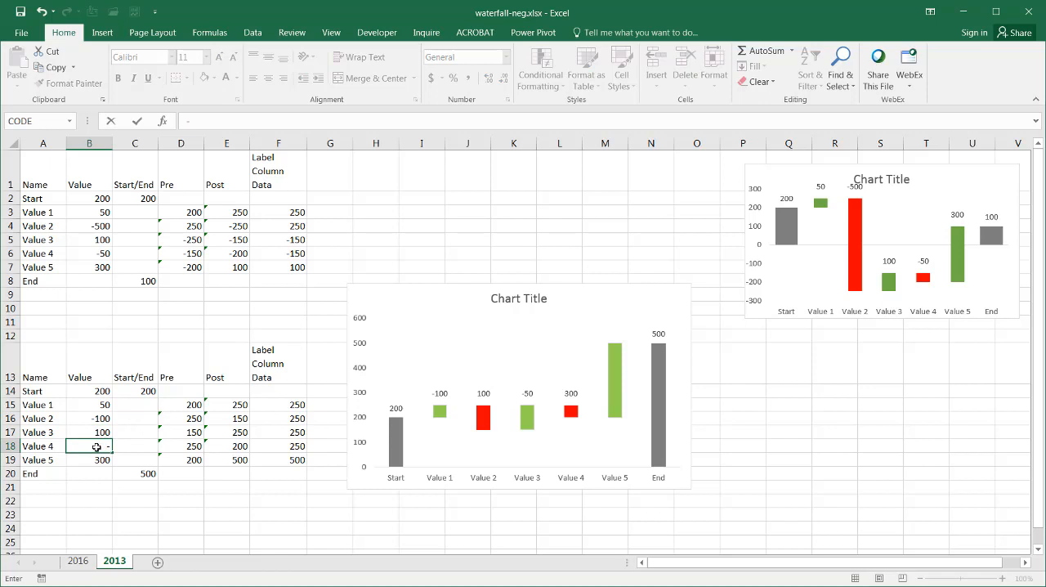
{"action": "type", "text": "200"}
{"action": "key", "text": "Return"}
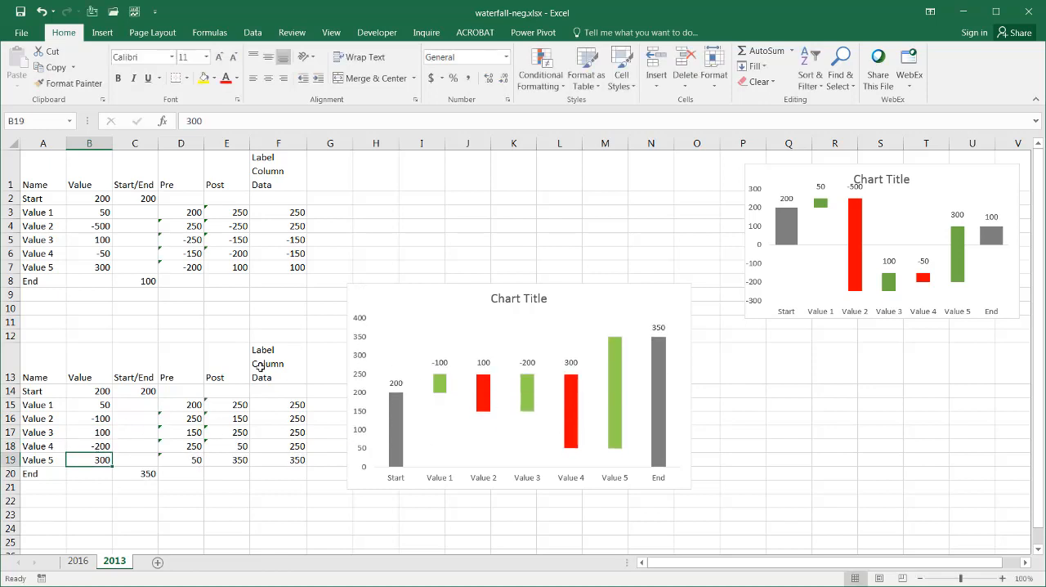
Step: Change Value 4 in cell B18 of the lower table to -500
{"action": "left_click", "coordinate": [98, 446]}
{"action": "type", "text": "-500"}
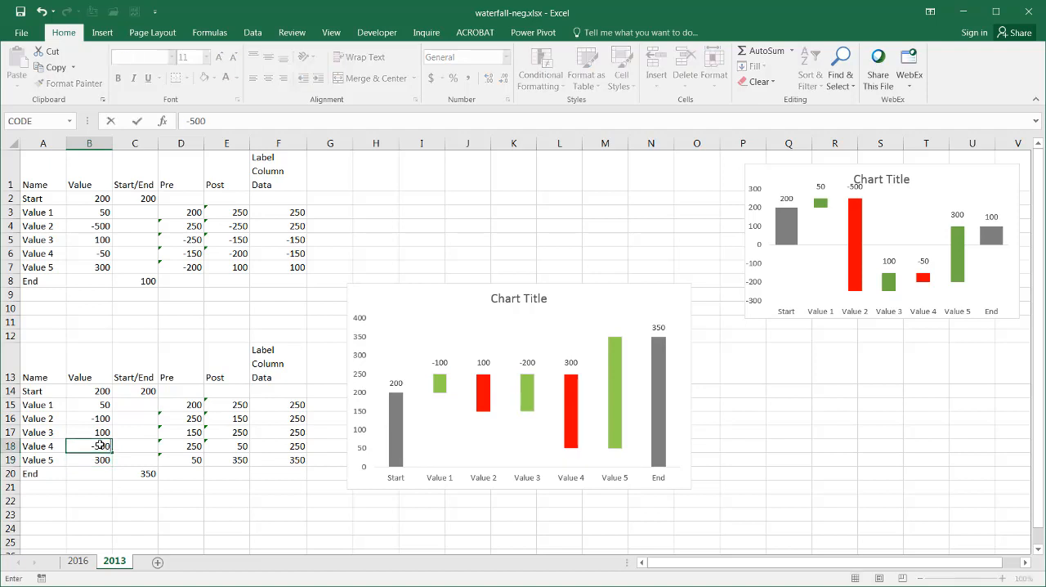
{"action": "key", "text": "Return"}
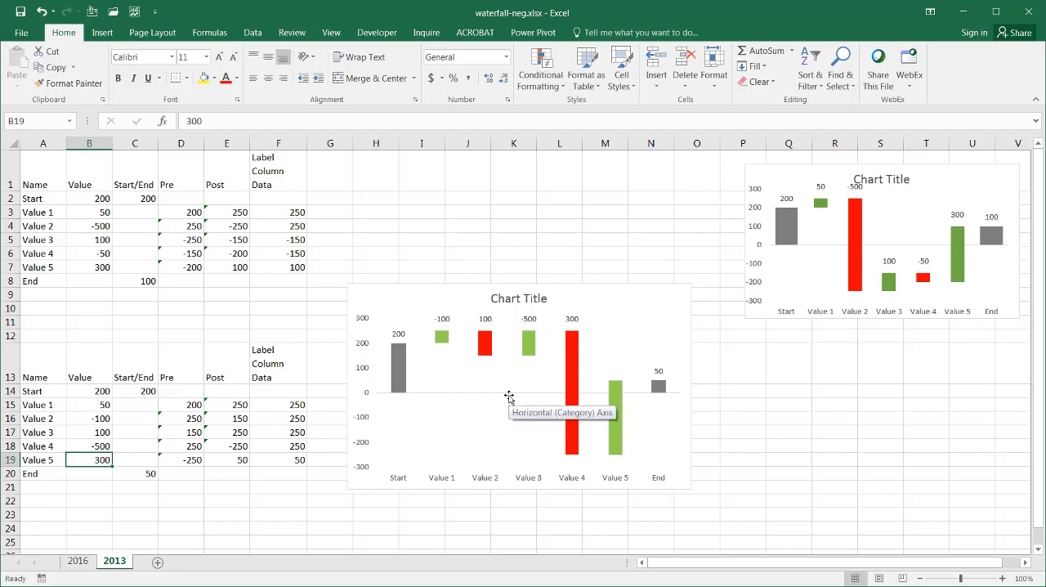
Step: Compare the 2016 sheet's built-in waterfall chart and its data with the helper columns C13:F19 on the 2013 sheet
{"action": "left_click", "coordinate": [82, 562]}
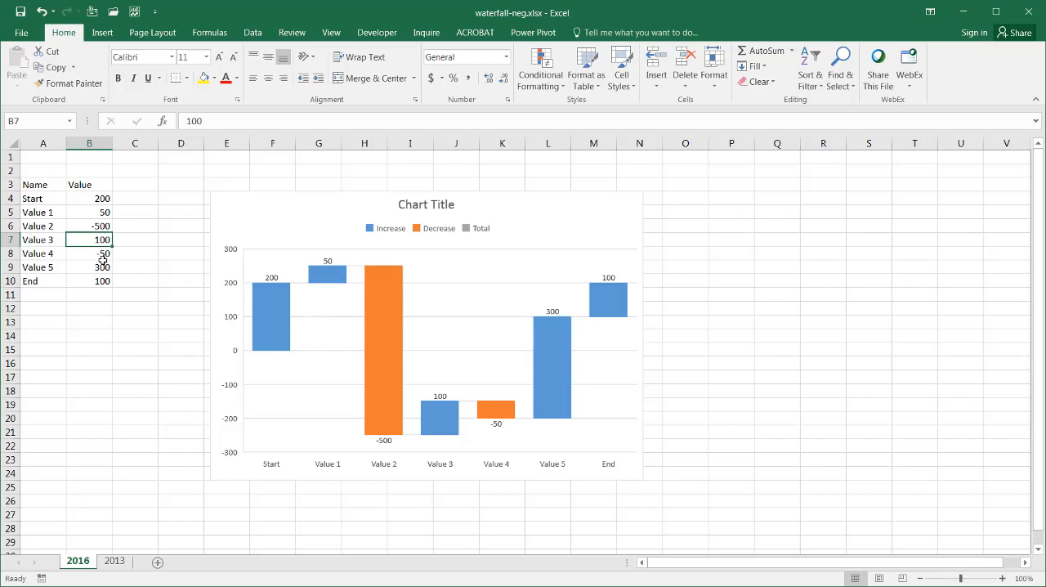
{"action": "left_click", "coordinate": [95, 227]}
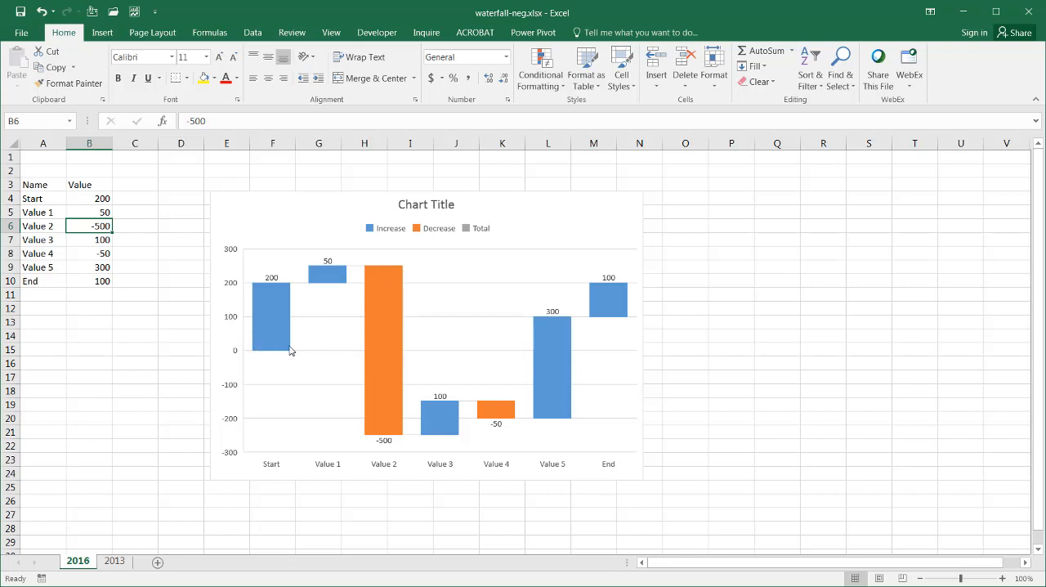
{"action": "left_click", "coordinate": [114, 560]}
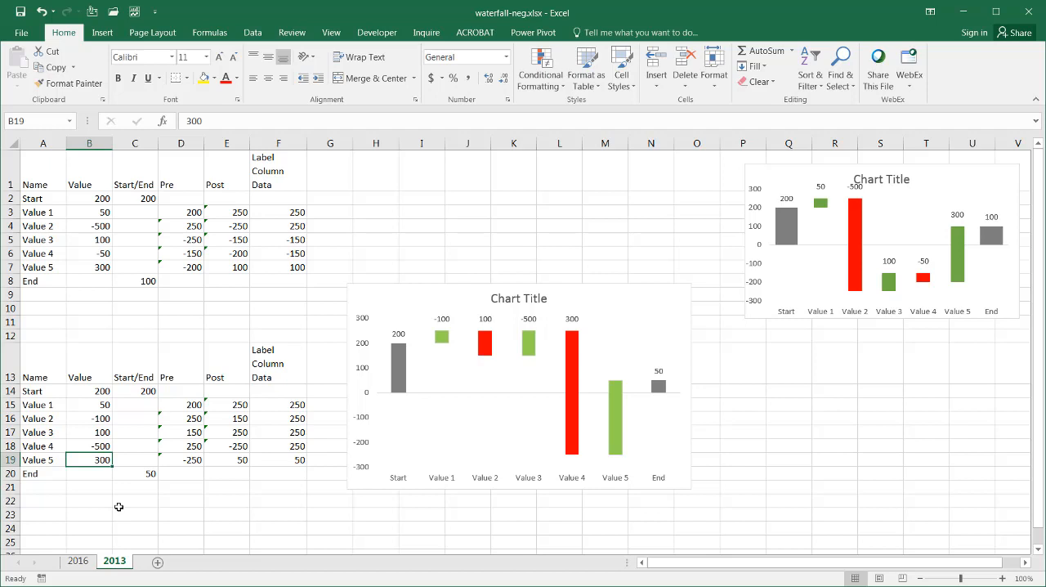
{"action": "left_click_drag", "start_coordinate": [125, 372], "coordinate": [282, 459]}
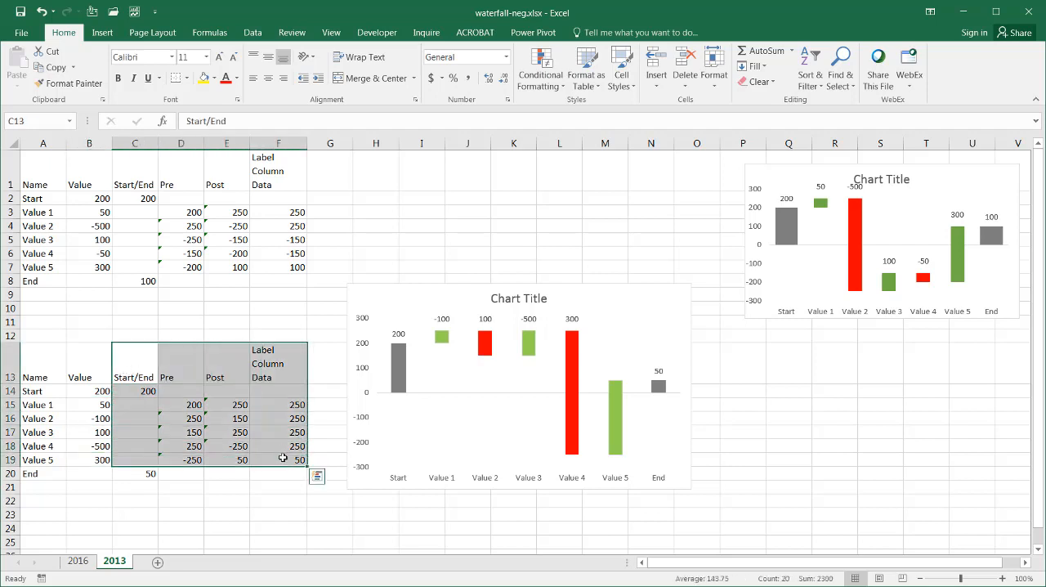
{"action": "left_click", "coordinate": [299, 532]}
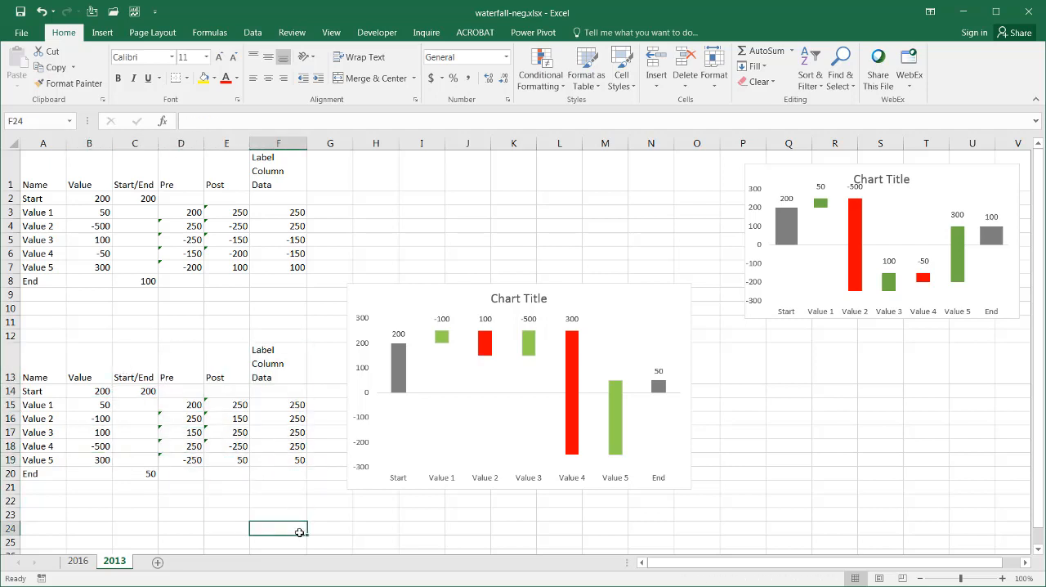